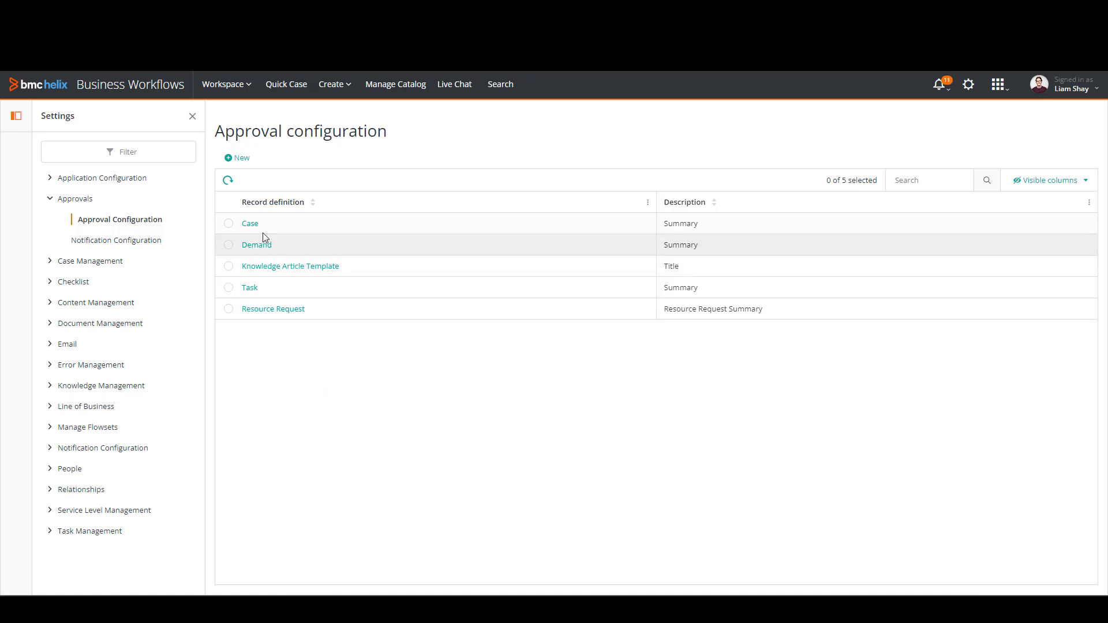
Step: In the Case approval configuration, add a level up flow named Level Up Flow with 1 level to the BWFA Group
{"action": "left_click", "coordinate": [250, 224]}
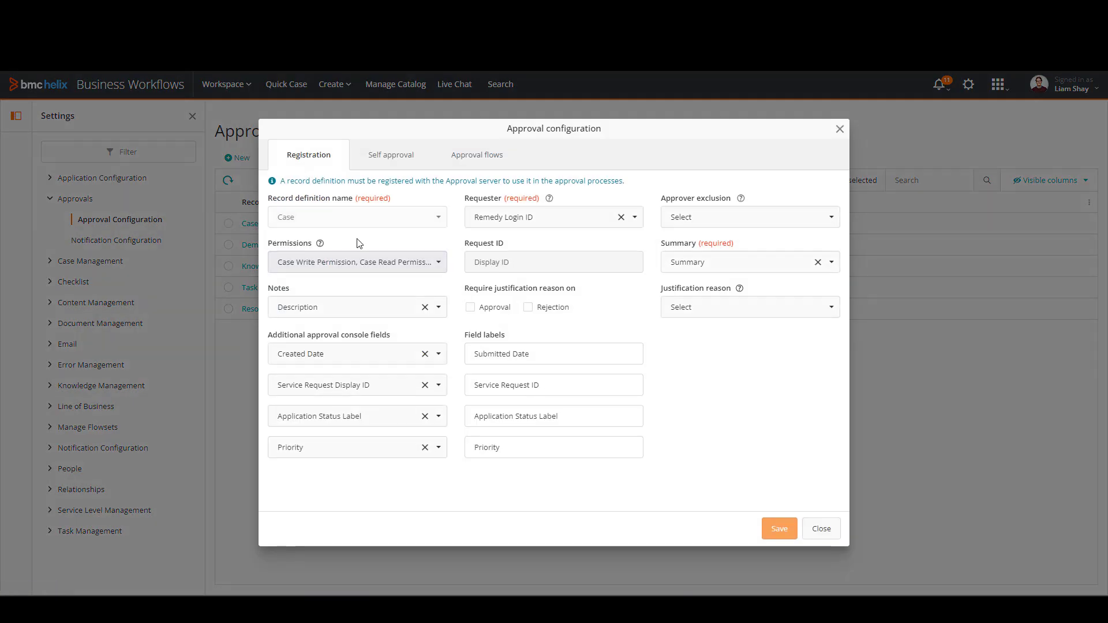
{"action": "left_click", "coordinate": [488, 159]}
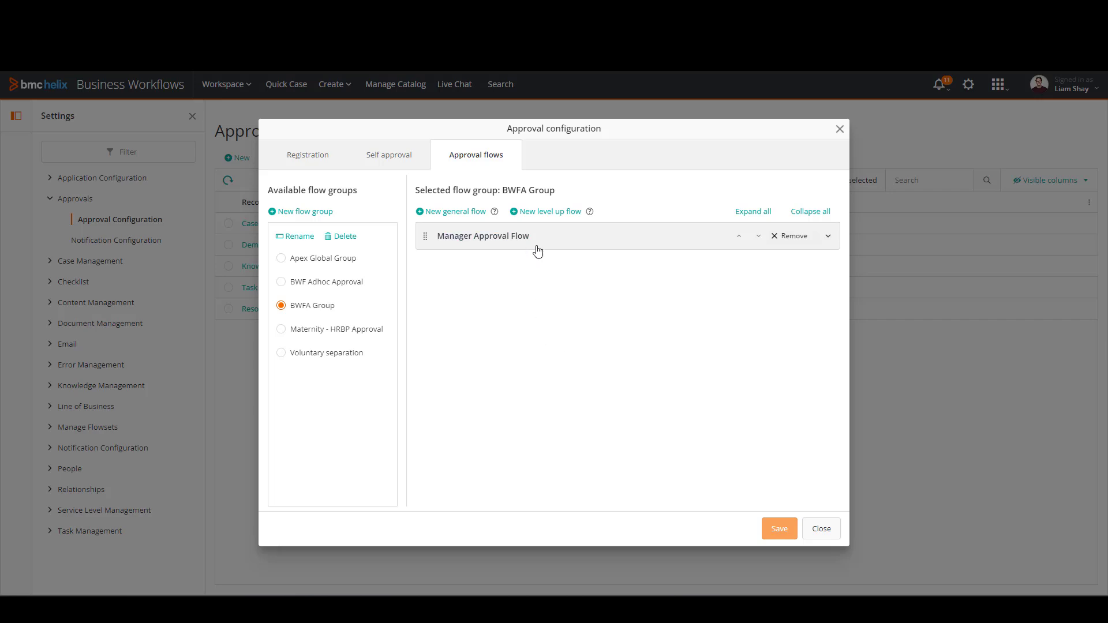
{"action": "left_click", "coordinate": [554, 215]}
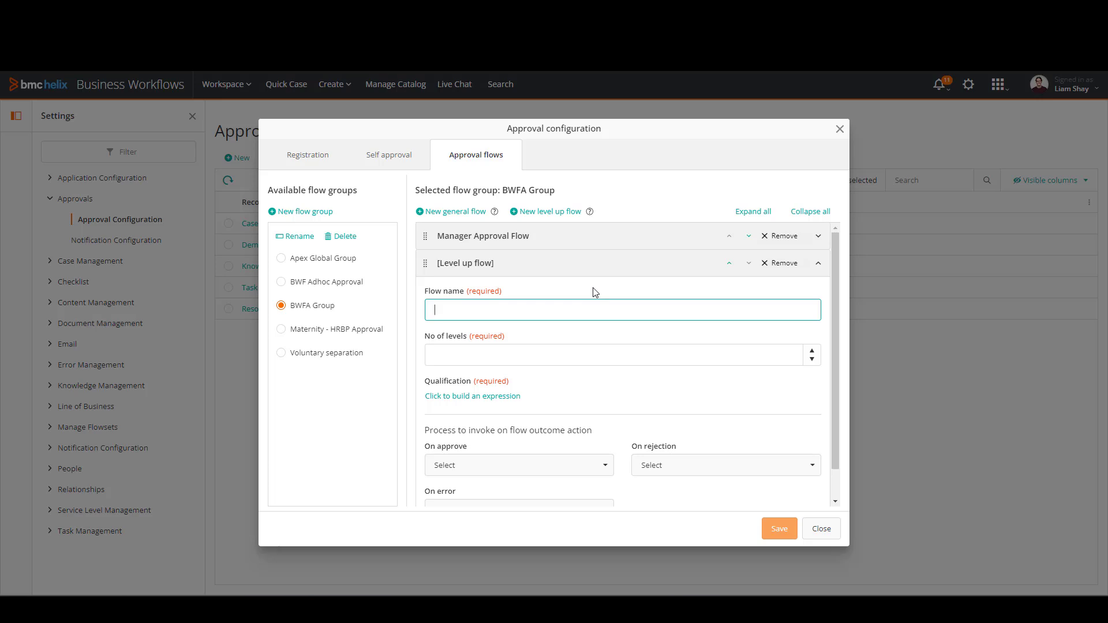
{"action": "type", "text": "Level Up Flow"}
{"action": "left_click", "coordinate": [812, 351]}
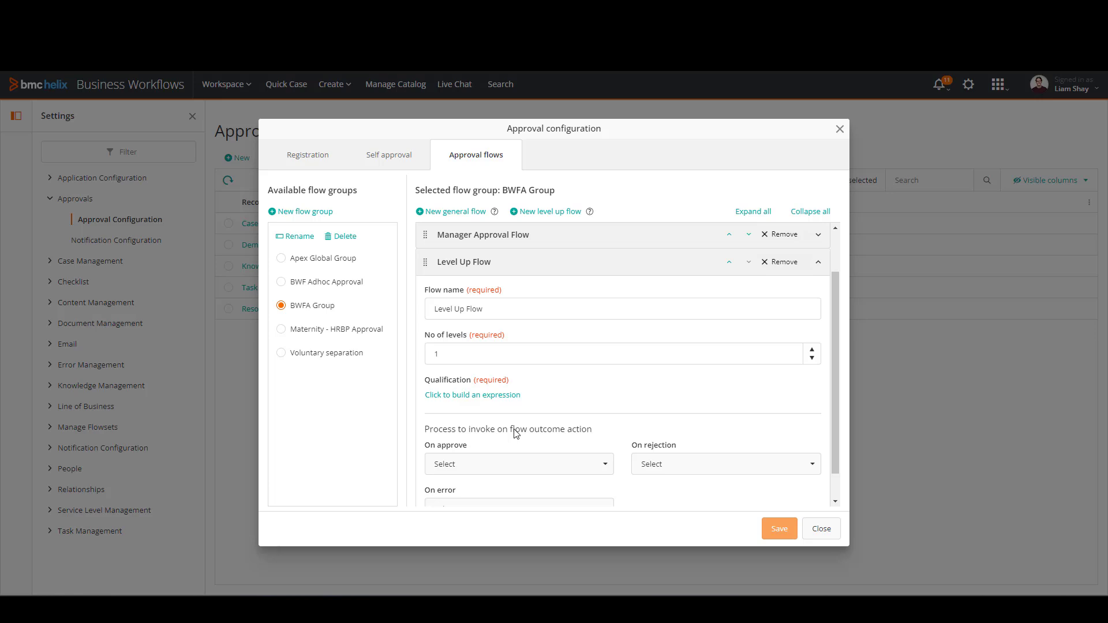
Step: Set the Level Up Flow's qualification to Priority = "Critical" from the Case record definition and save the approval configuration
{"action": "left_click", "coordinate": [472, 396]}
{"action": "left_click", "coordinate": [566, 202]}
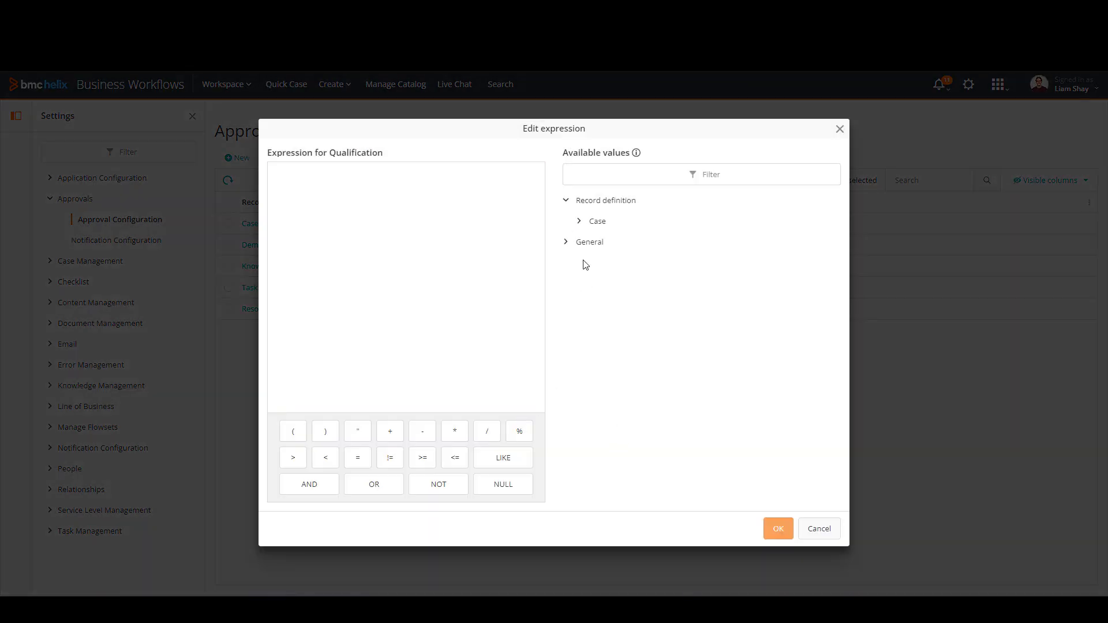
{"action": "left_click", "coordinate": [579, 222]}
{"action": "scroll", "coordinate": [638, 427], "scroll_direction": "down", "scroll_amount": 10}
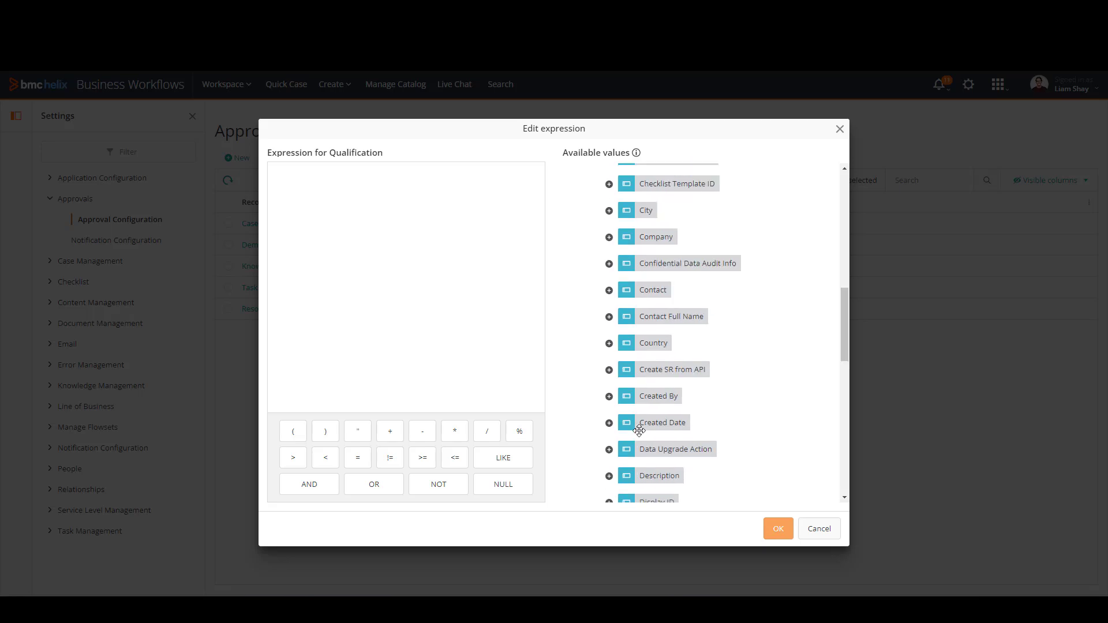
{"action": "scroll", "coordinate": [638, 429], "scroll_direction": "down", "scroll_amount": 12}
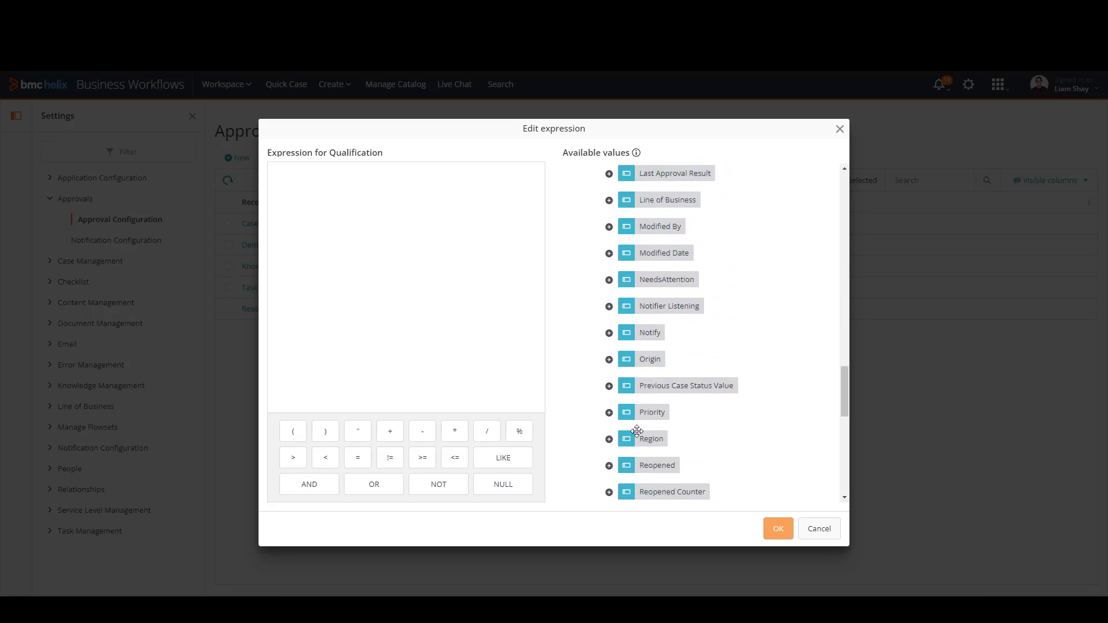
{"action": "left_click", "coordinate": [609, 412]}
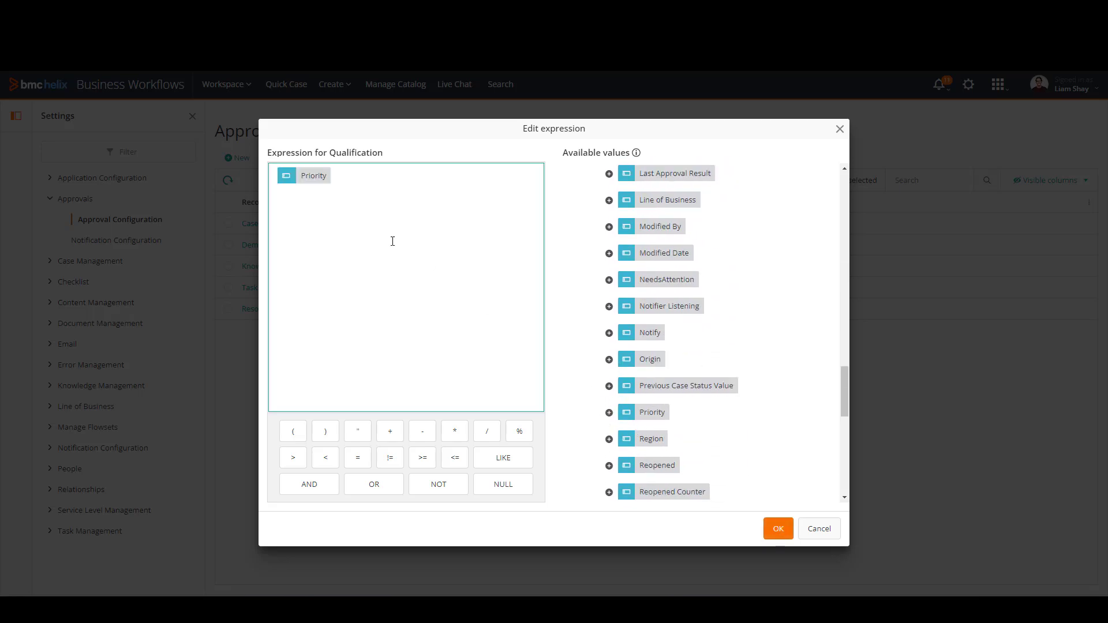
{"action": "type", "text": "= '"}
{"action": "left_click", "coordinate": [777, 529]}
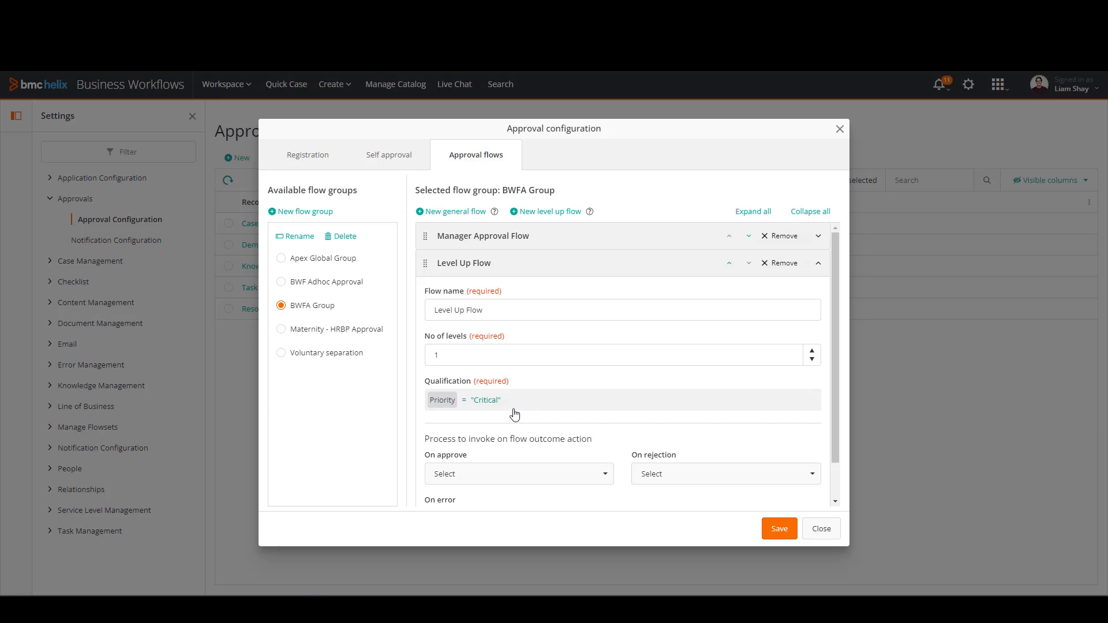
{"action": "scroll", "coordinate": [525, 427], "scroll_direction": "down", "scroll_amount": 1}
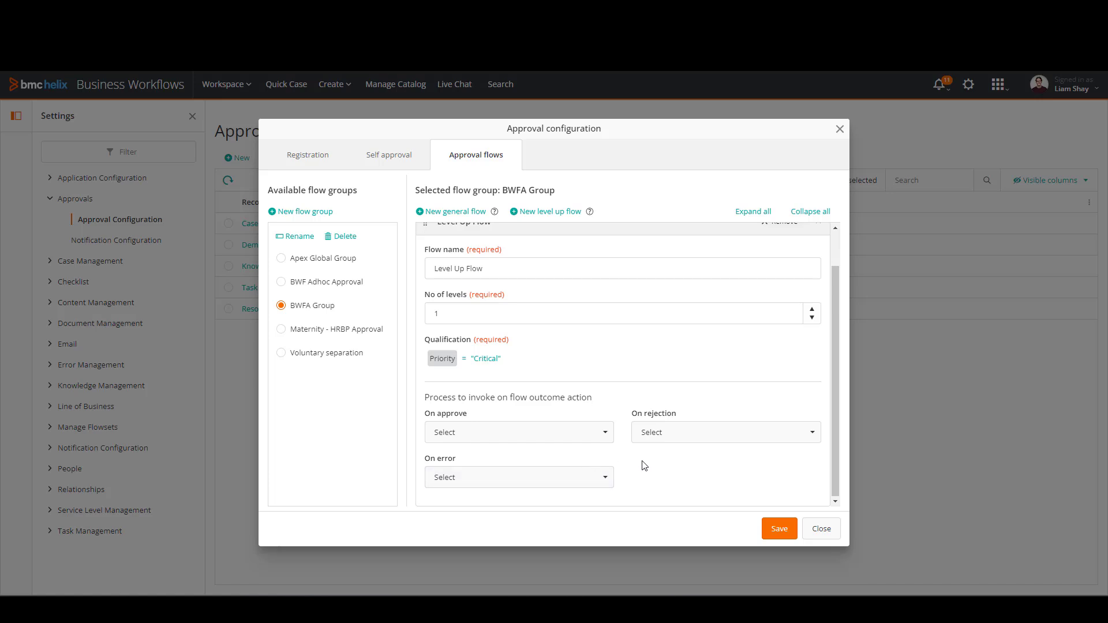
{"action": "left_click", "coordinate": [780, 528]}
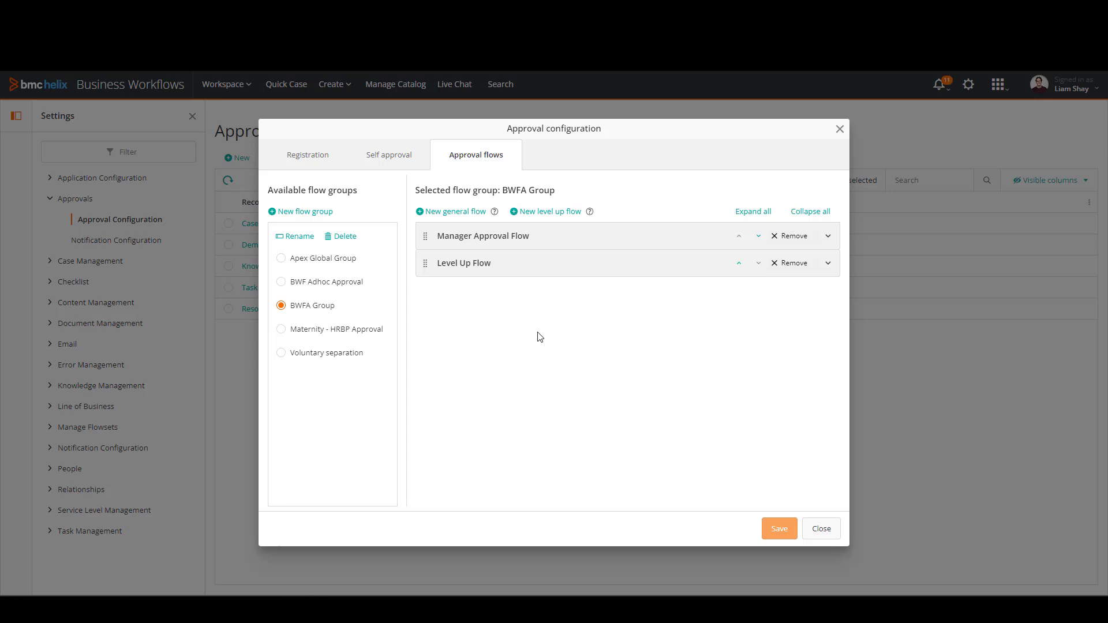
Step: Add a general flow named General Flow Test to the BWFA Group with the qualification Priority = "Critical"
{"action": "left_click", "coordinate": [465, 213]}
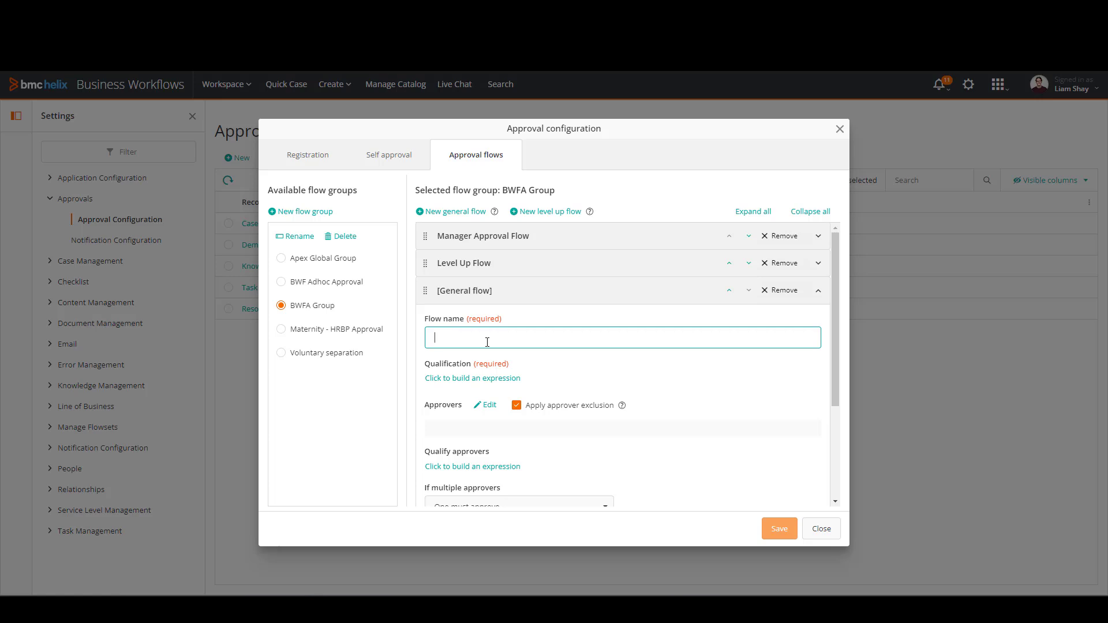
{"action": "type", "text": "General Flow Test"}
{"action": "scroll", "coordinate": [479, 351], "scroll_direction": "down", "scroll_amount": 1}
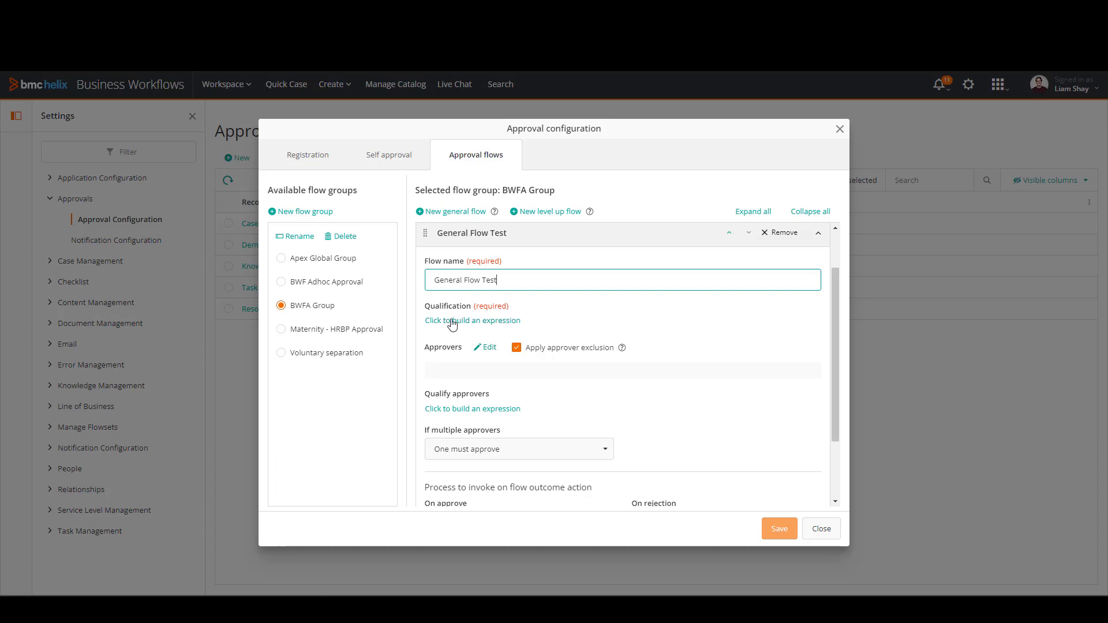
{"action": "left_click", "coordinate": [452, 322]}
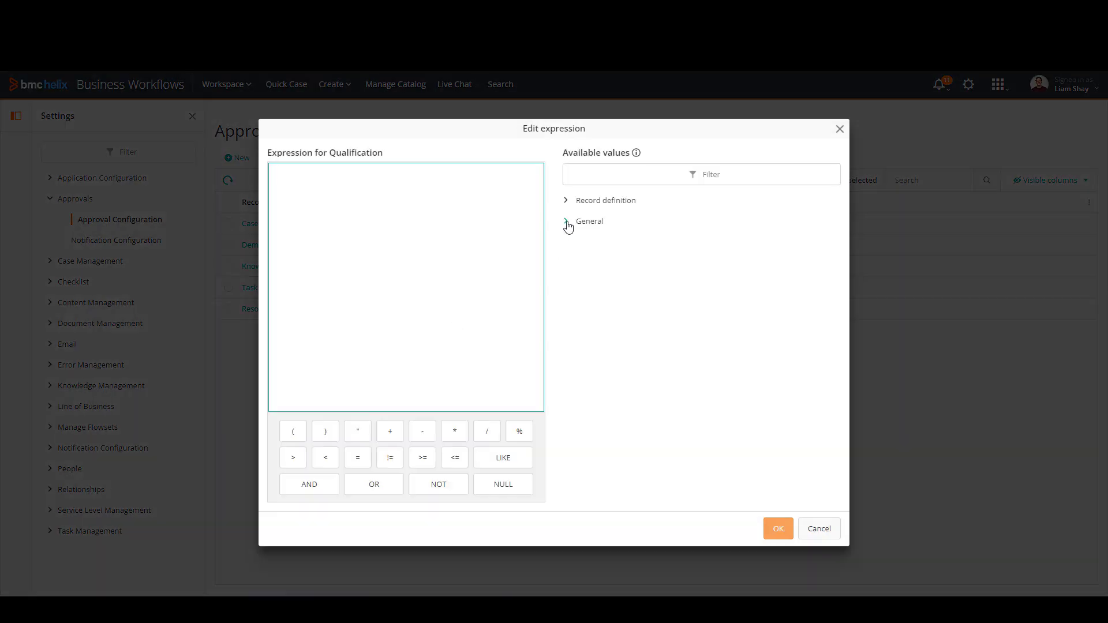
{"action": "left_click", "coordinate": [567, 202]}
{"action": "left_click", "coordinate": [580, 223]}
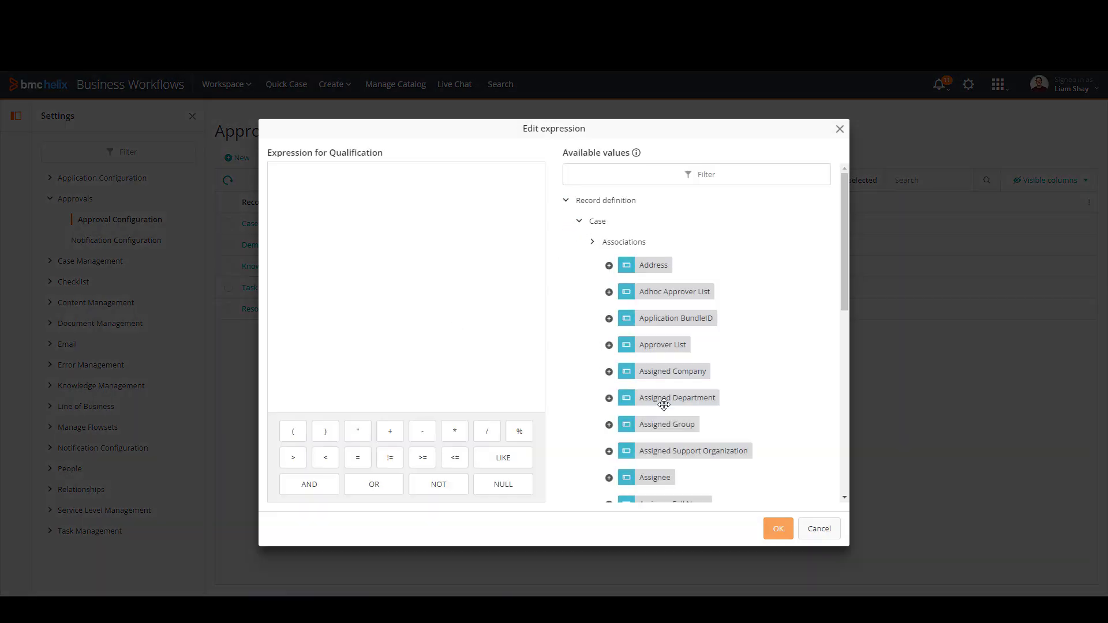
{"action": "scroll", "coordinate": [663, 404], "scroll_direction": "down", "scroll_amount": 10}
{"action": "scroll", "coordinate": [664, 406], "scroll_direction": "down", "scroll_amount": 15}
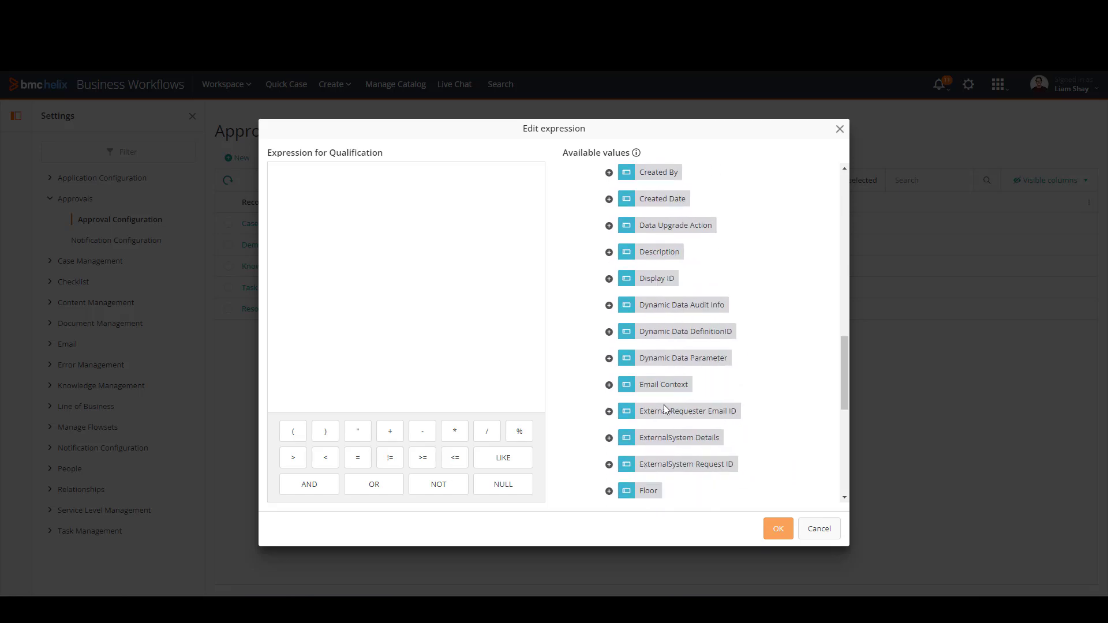
{"action": "scroll", "coordinate": [663, 404], "scroll_direction": "down", "scroll_amount": 5}
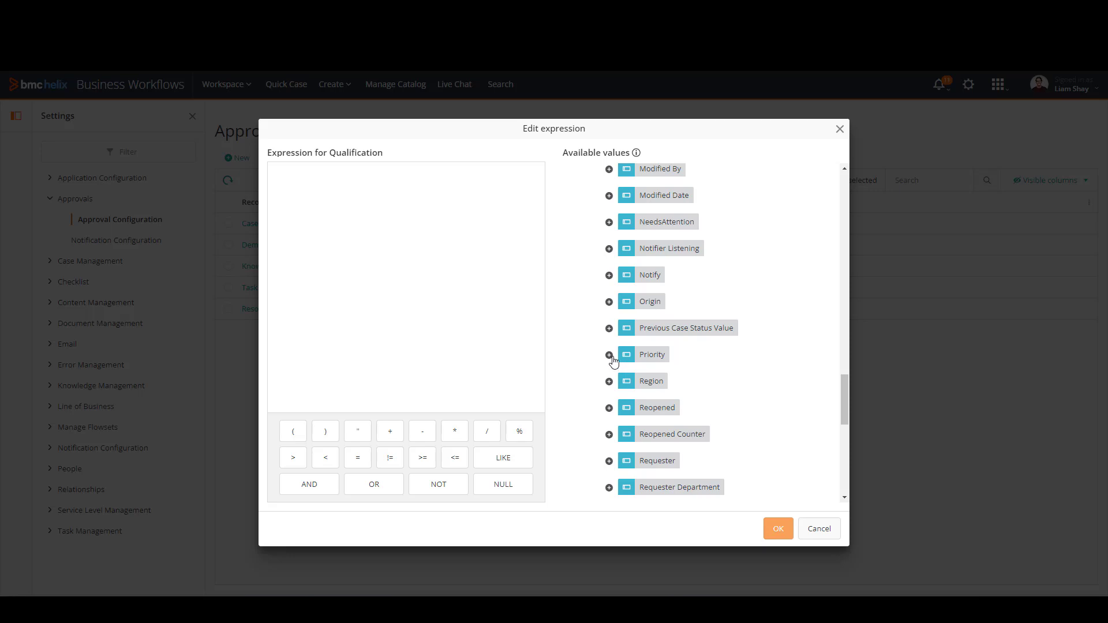
{"action": "left_click", "coordinate": [609, 354]}
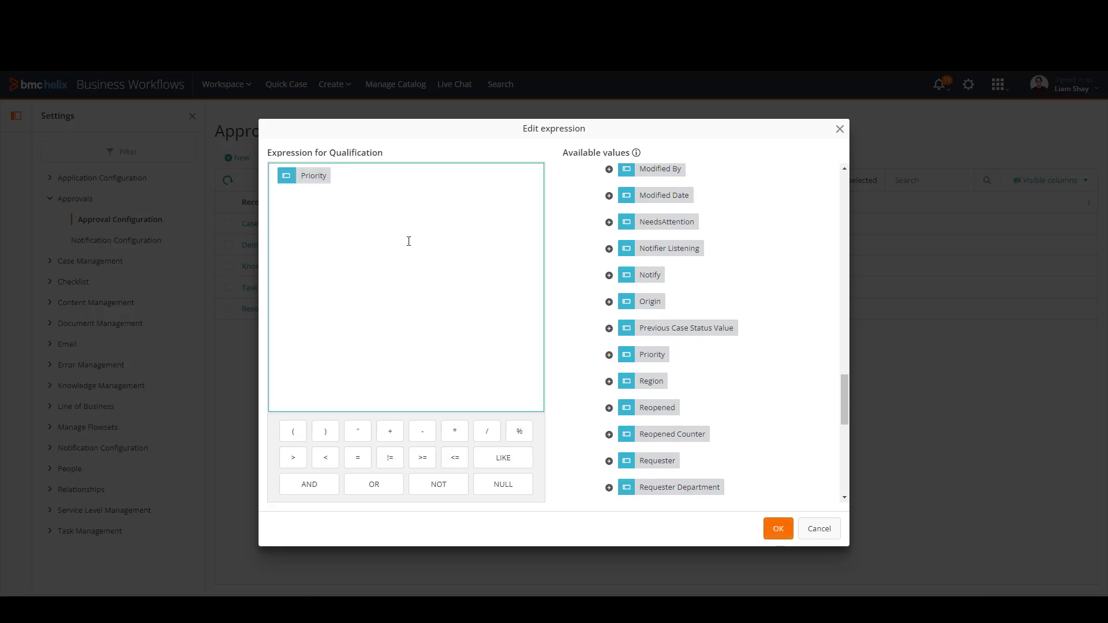
{"action": "type", "text": "= \""}
{"action": "type", "text": "P"}
{"action": "left_click", "coordinate": [779, 534]}
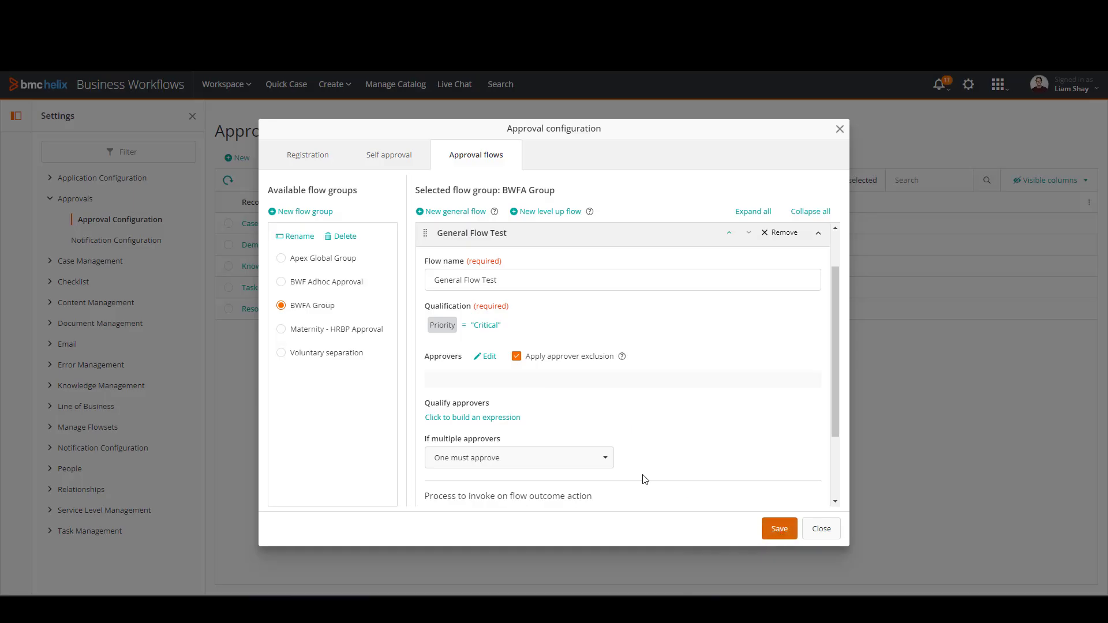
Step: Select the Case Business Analyst functional role as the approver for General Flow Test and save the selection
{"action": "scroll", "coordinate": [462, 375], "scroll_direction": "down", "scroll_amount": 1}
{"action": "scroll", "coordinate": [461, 372], "scroll_direction": "up", "scroll_amount": 1}
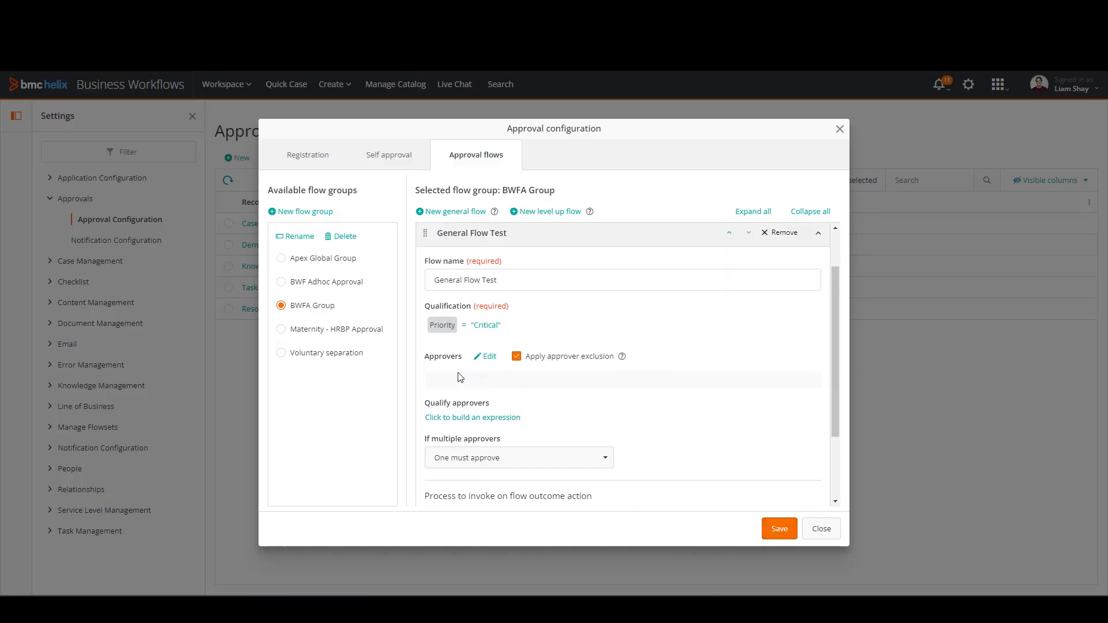
{"action": "left_click", "coordinate": [490, 357]}
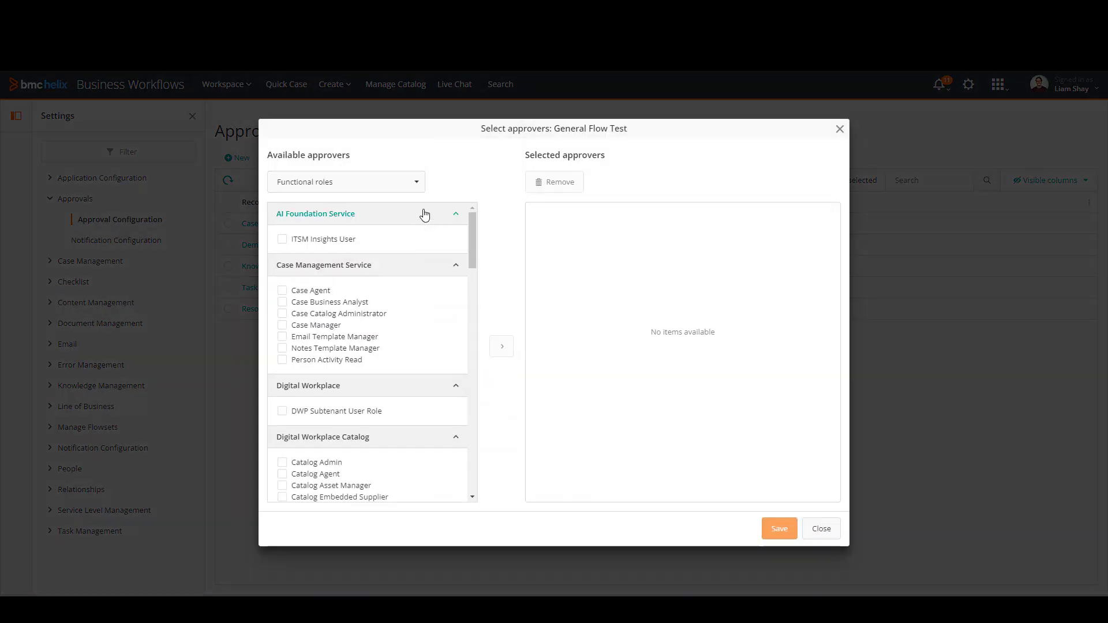
{"action": "left_click", "coordinate": [400, 191]}
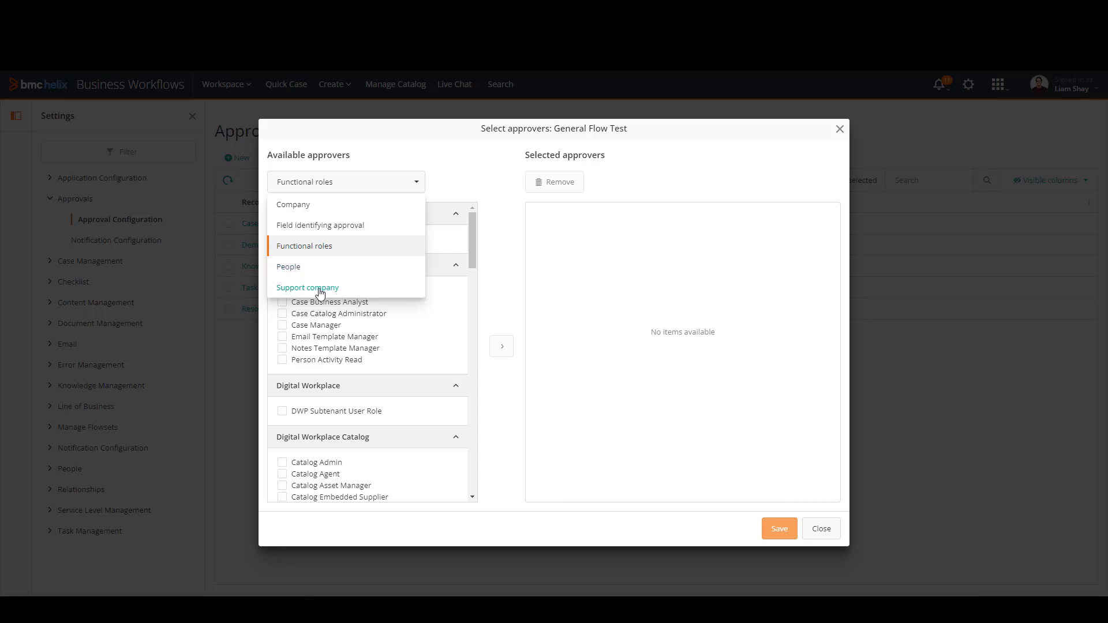
{"action": "left_click", "coordinate": [325, 252]}
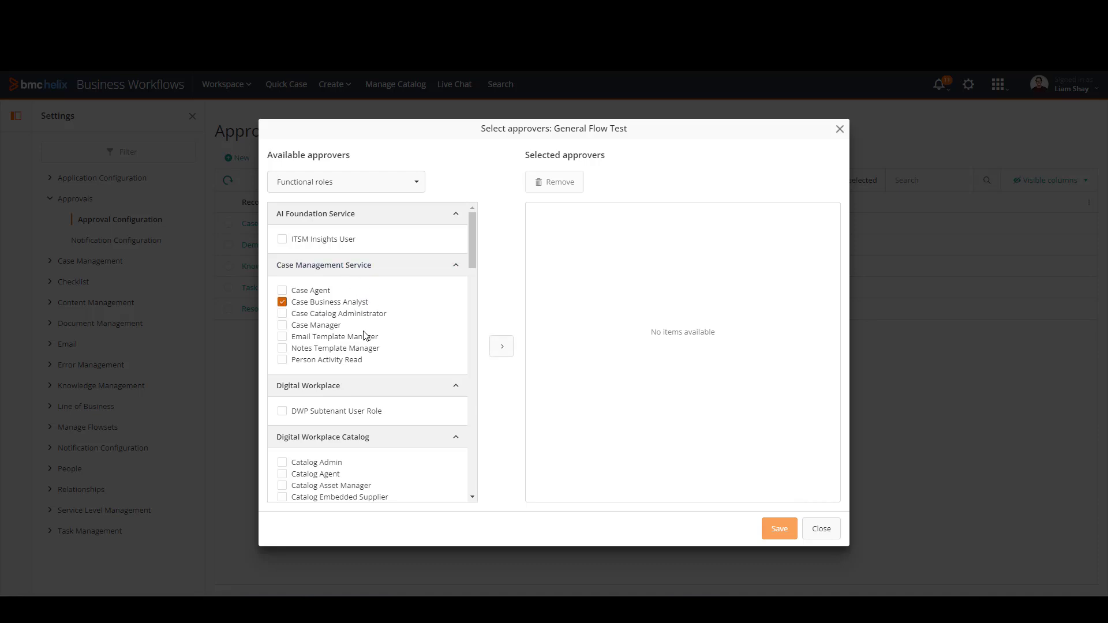
{"action": "left_click", "coordinate": [502, 348]}
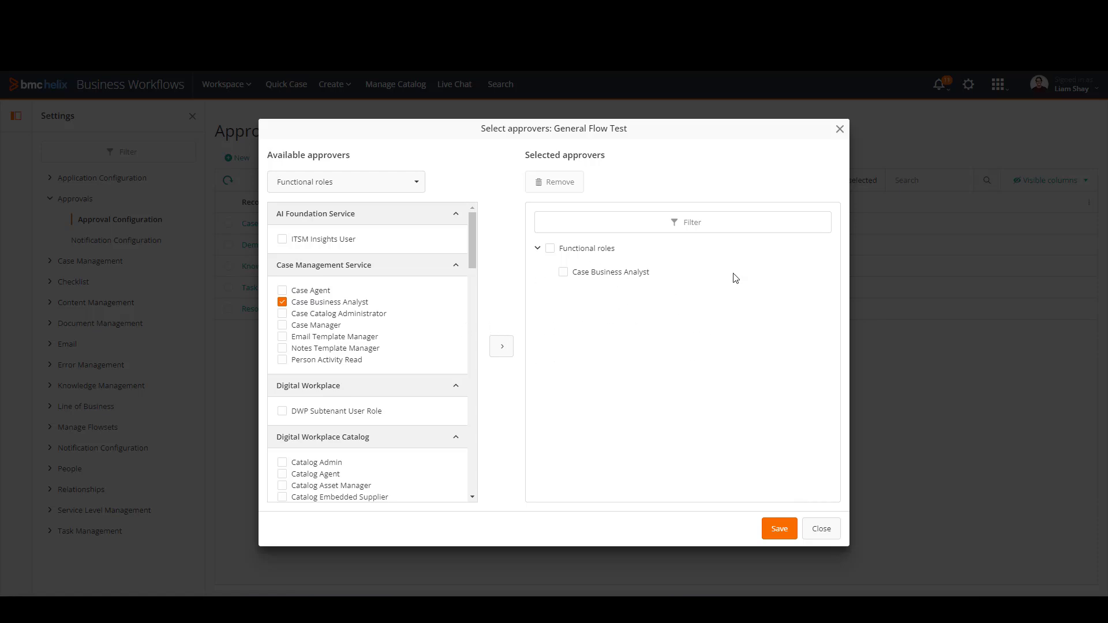
{"action": "left_click", "coordinate": [780, 530]}
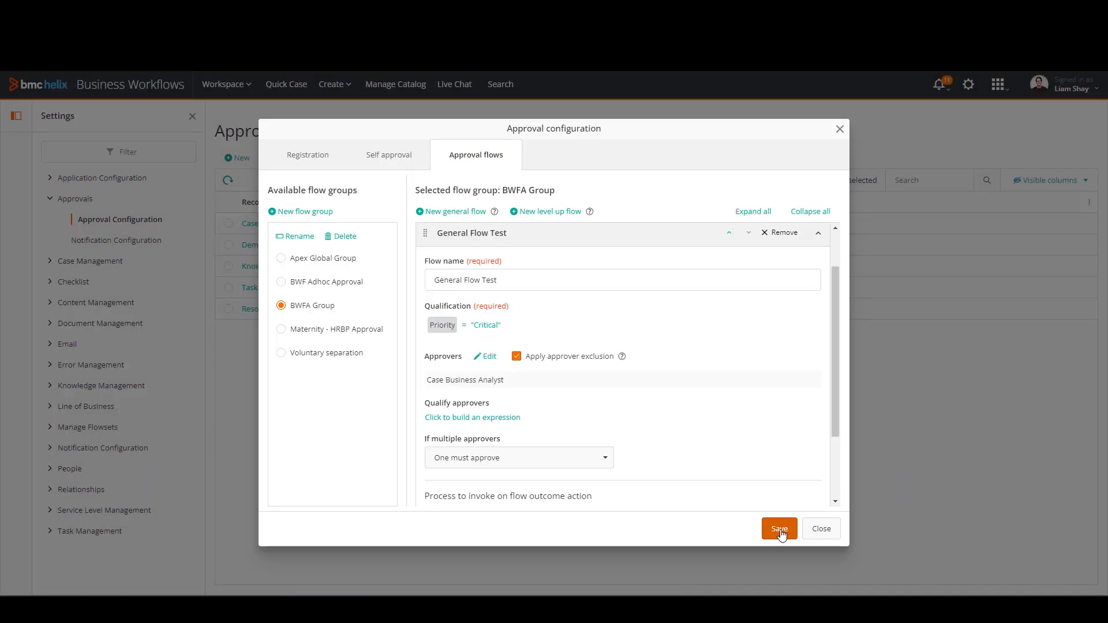
Step: Keep One must approve as General Flow Test's rule for multiple approvers and save the approval configuration
{"action": "scroll", "coordinate": [836, 373], "scroll_direction": "down", "scroll_amount": 1}
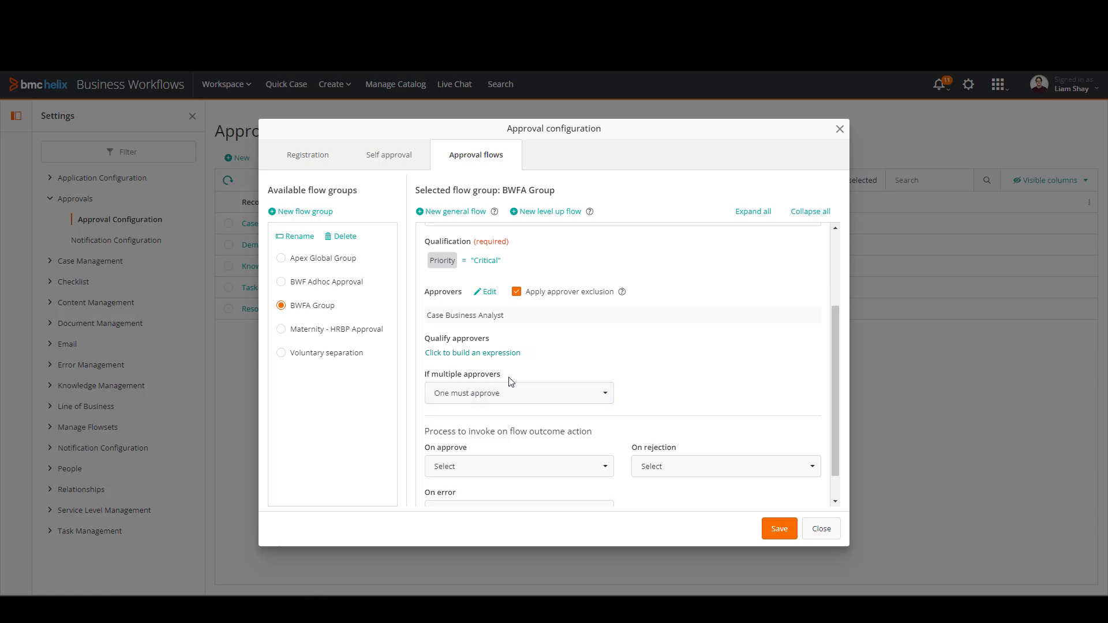
{"action": "left_click", "coordinate": [581, 400]}
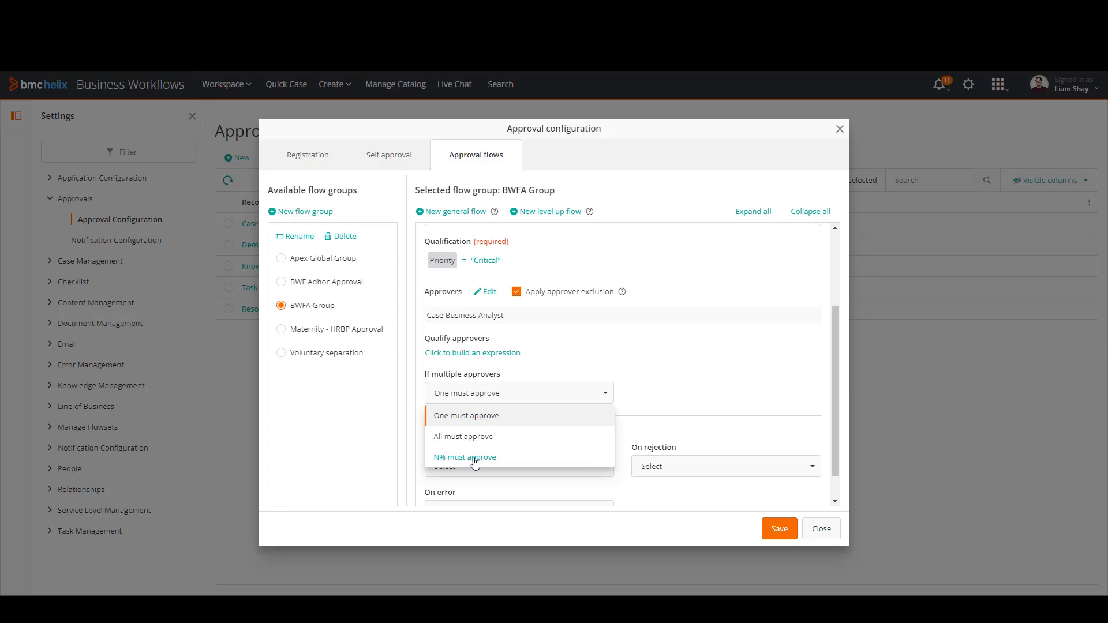
{"action": "left_click", "coordinate": [490, 418]}
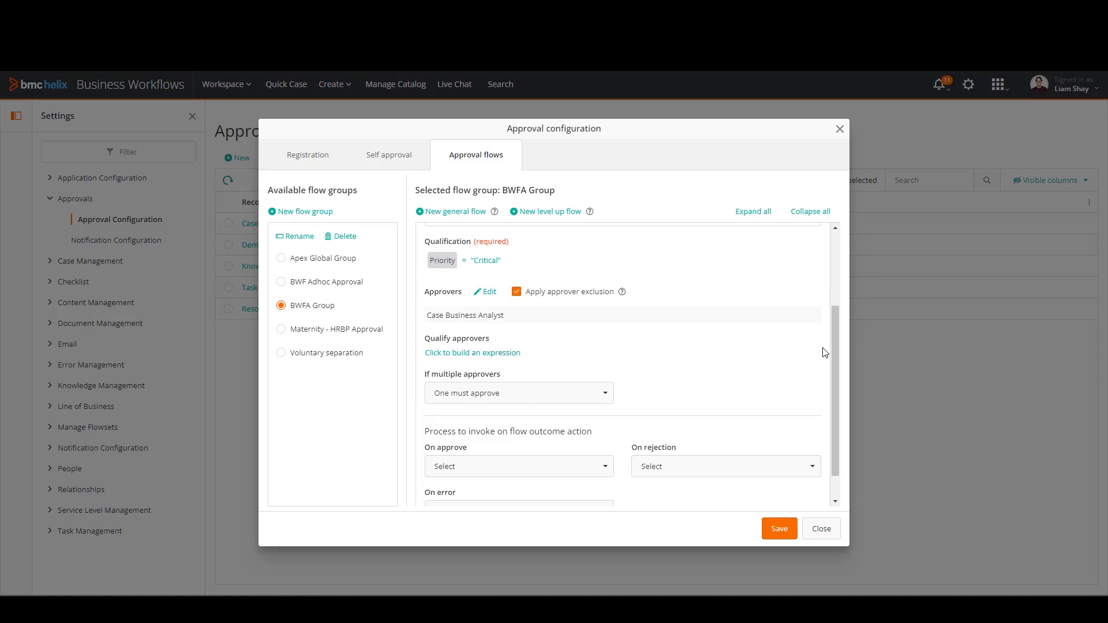
{"action": "left_click_drag", "start_coordinate": [833, 344], "coordinate": [836, 392]}
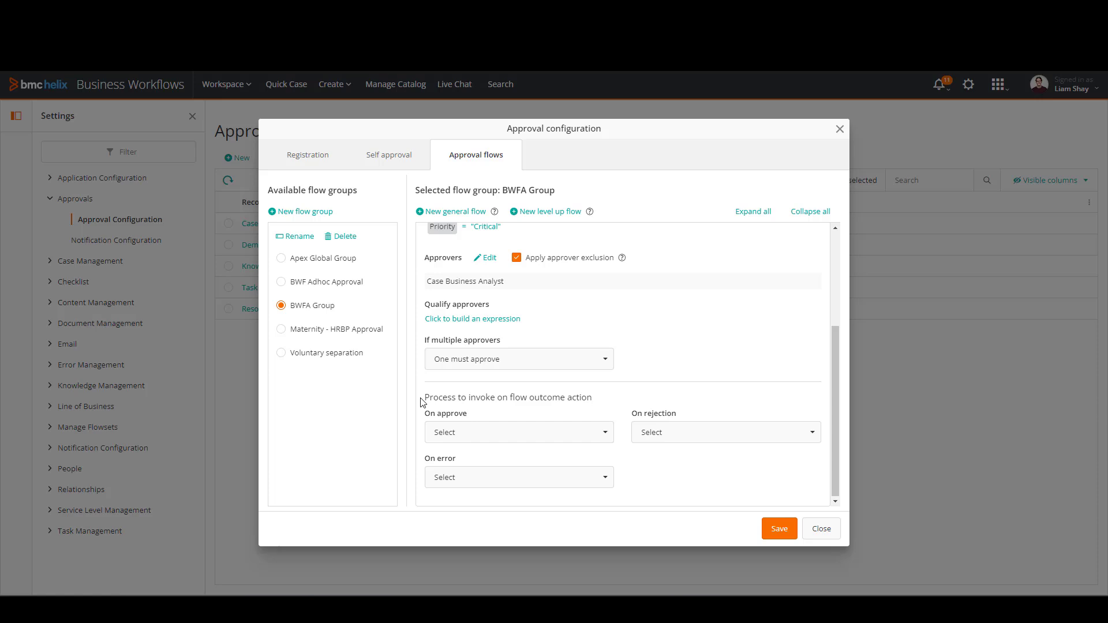
{"action": "left_click", "coordinate": [779, 529]}
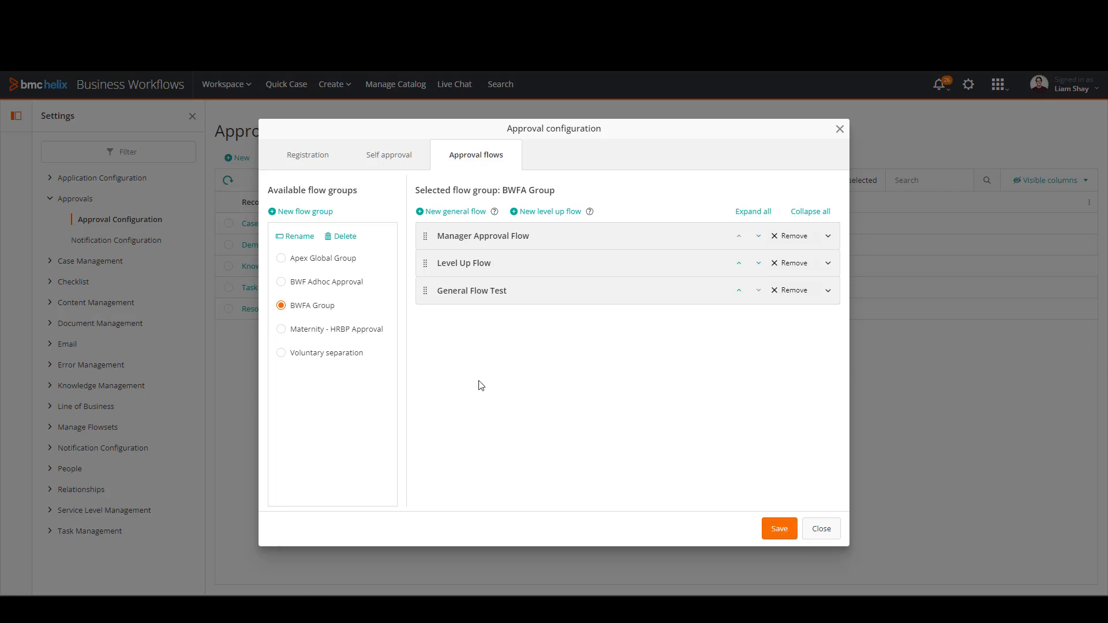
Step: Reorder the BWFA Group flows to Level Up Flow, General Flow Test, Manager Approval Flow
{"action": "left_click", "coordinate": [758, 236]}
{"action": "left_click", "coordinate": [739, 263]}
{"action": "left_click", "coordinate": [758, 263]}
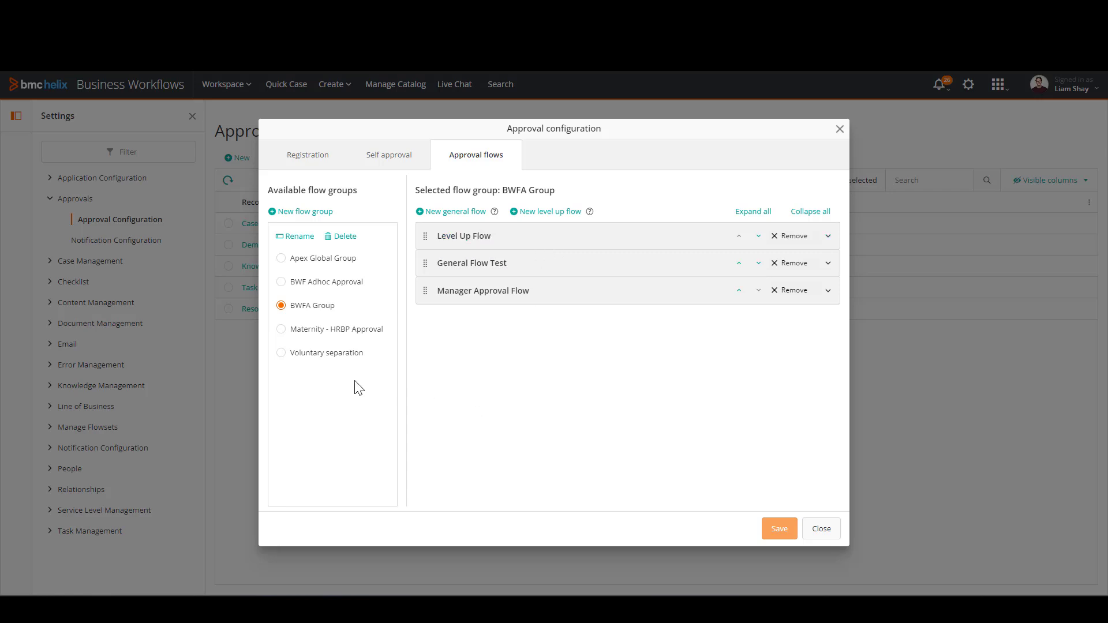
Step: View the flows in the Voluntary separation group and close the approval configuration
{"action": "left_click", "coordinate": [321, 358]}
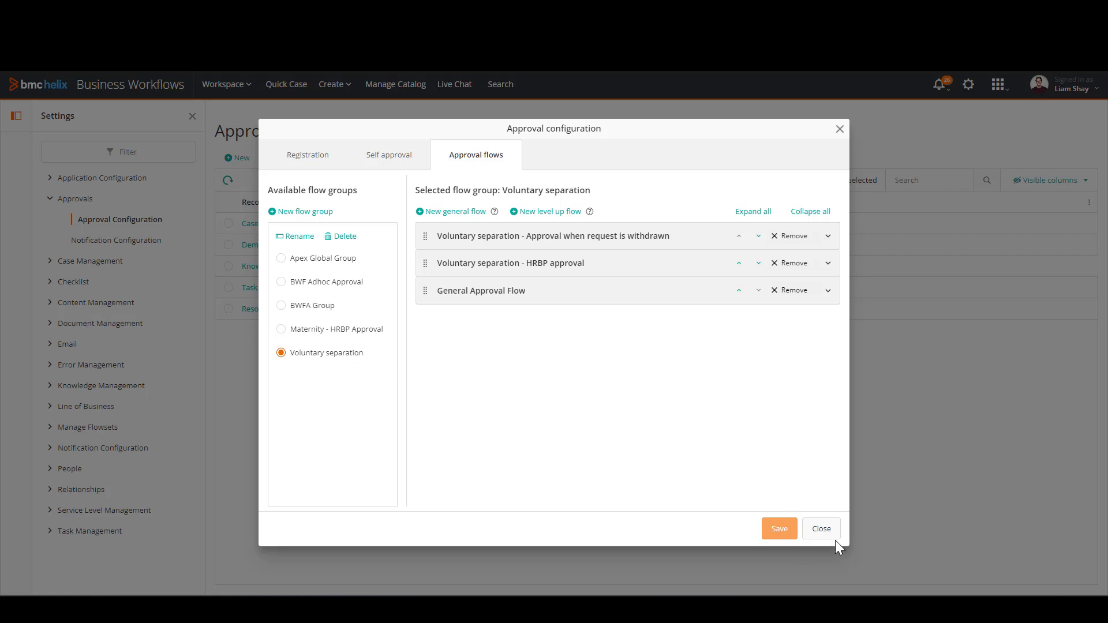
{"action": "left_click", "coordinate": [826, 527]}
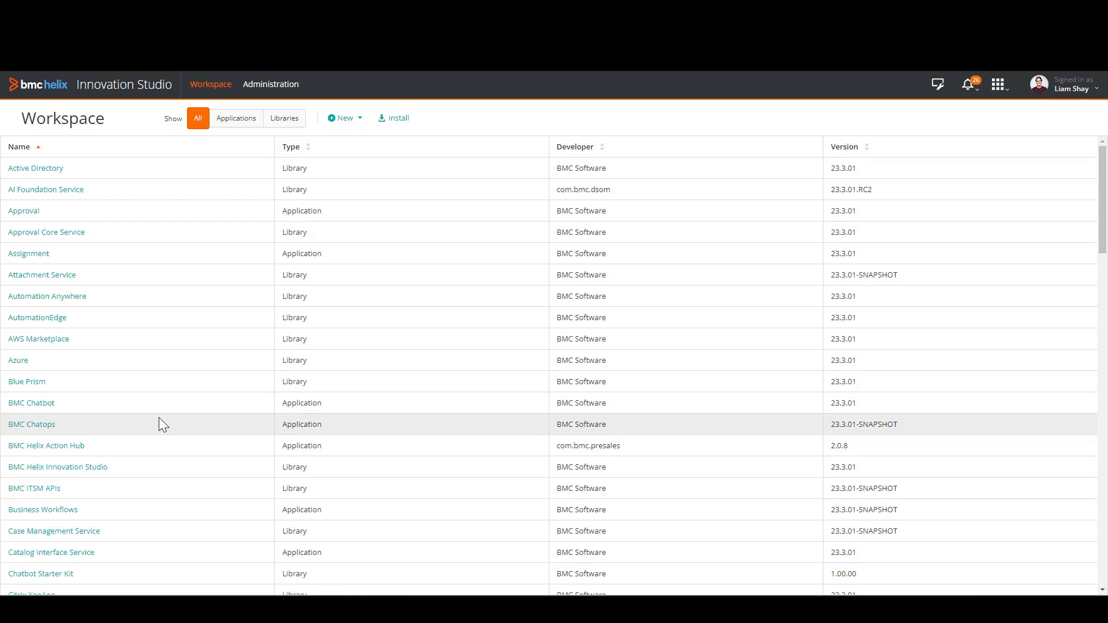
Step: Switch to BMC Helix Innovation Studio and open the Case Management Service library from the workspace
{"action": "scroll", "coordinate": [128, 374], "scroll_direction": "down", "scroll_amount": 1}
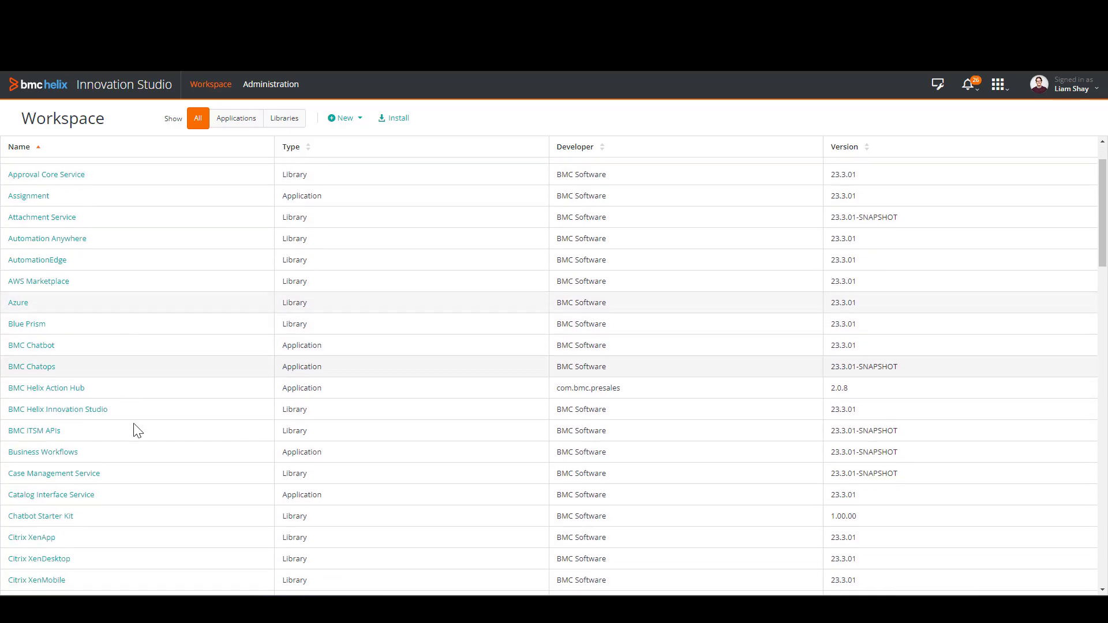
{"action": "left_click", "coordinate": [68, 475]}
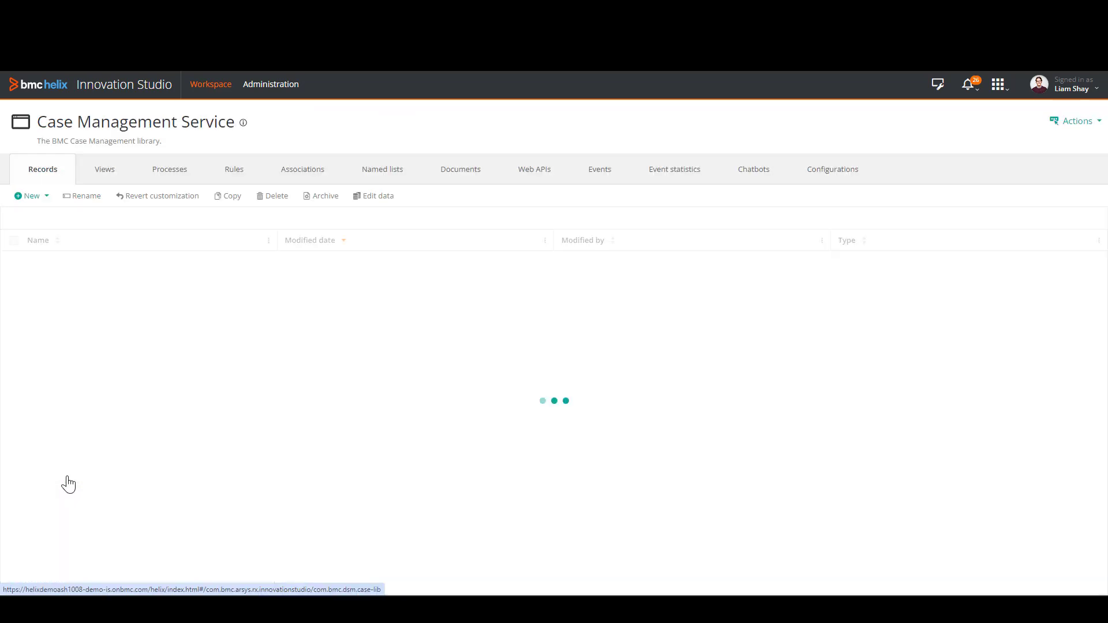
Step: Copy the Case - Sample Chaining Approval process within Case Management Service under the name Case - Webinar Chaining Approval
{"action": "left_click", "coordinate": [171, 178]}
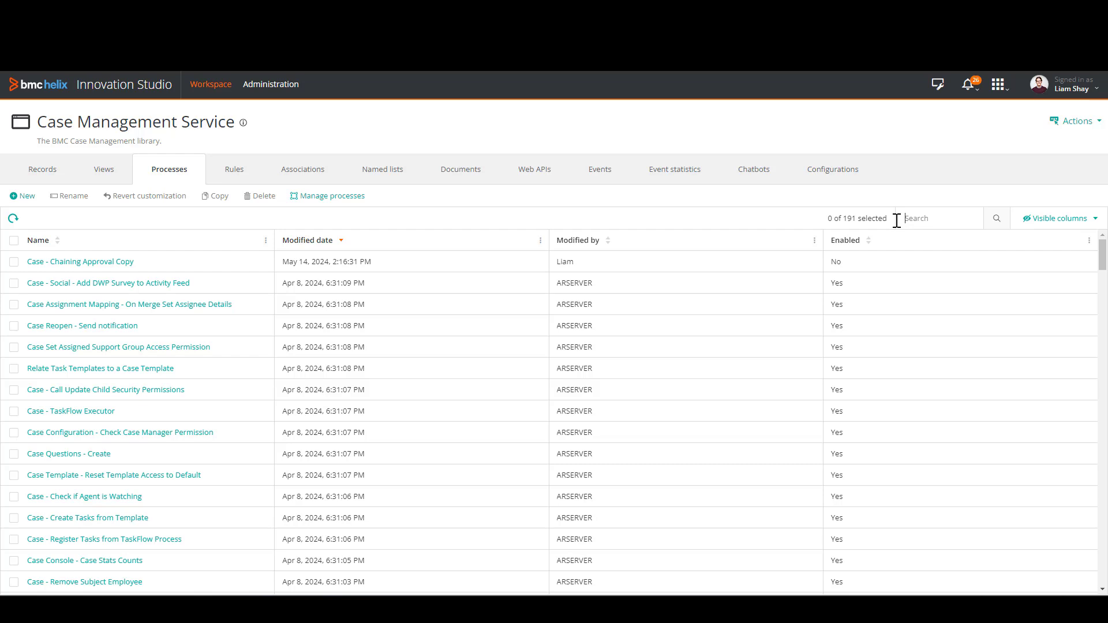
{"action": "type", "text": "sample chain"}
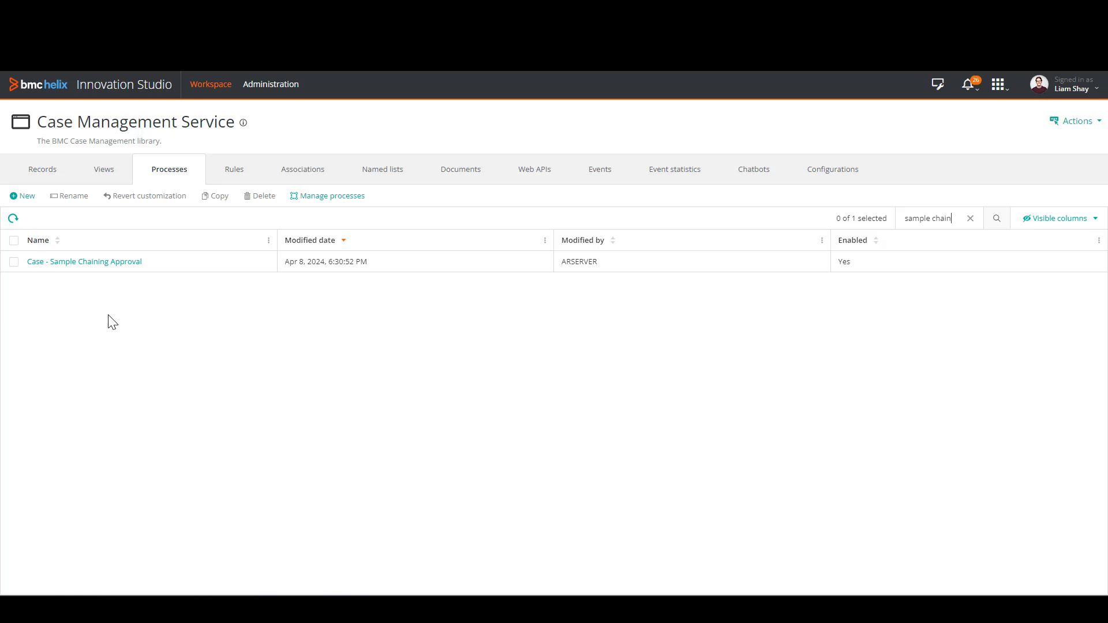
{"action": "left_click", "coordinate": [14, 263]}
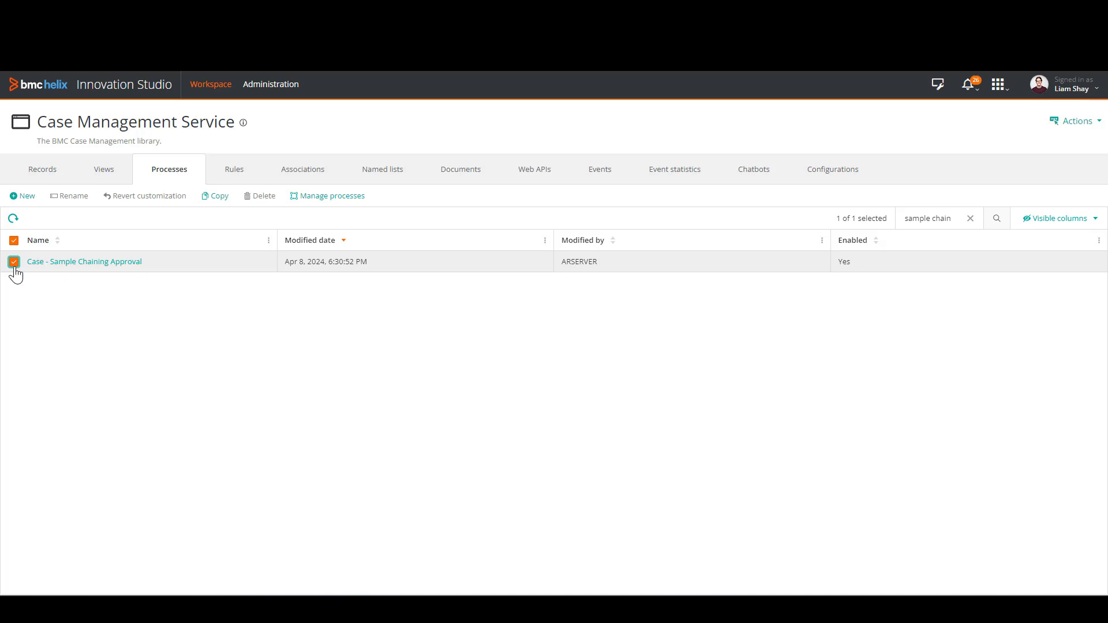
{"action": "left_click", "coordinate": [218, 199]}
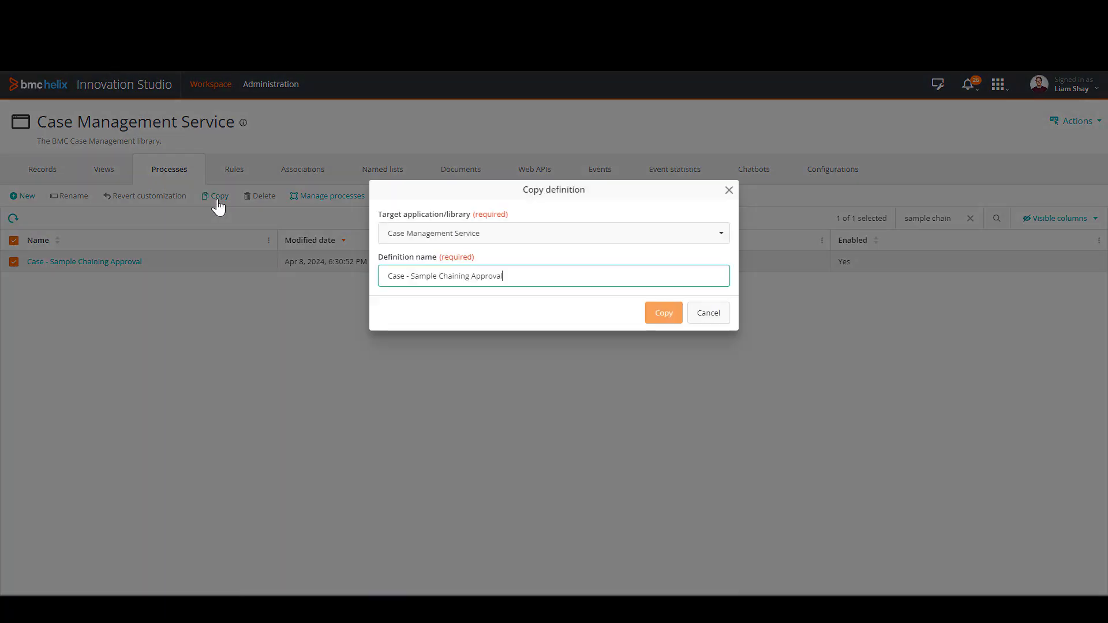
{"action": "left_click", "coordinate": [437, 276]}
{"action": "key", "text": "BackSpace"}
{"action": "key", "text": "BackSpace"}
{"action": "key", "text": "BackSpace"}
{"action": "key", "text": "BackSpace"}
{"action": "key", "text": "BackSpace"}
{"action": "key", "text": "BackSpace"}
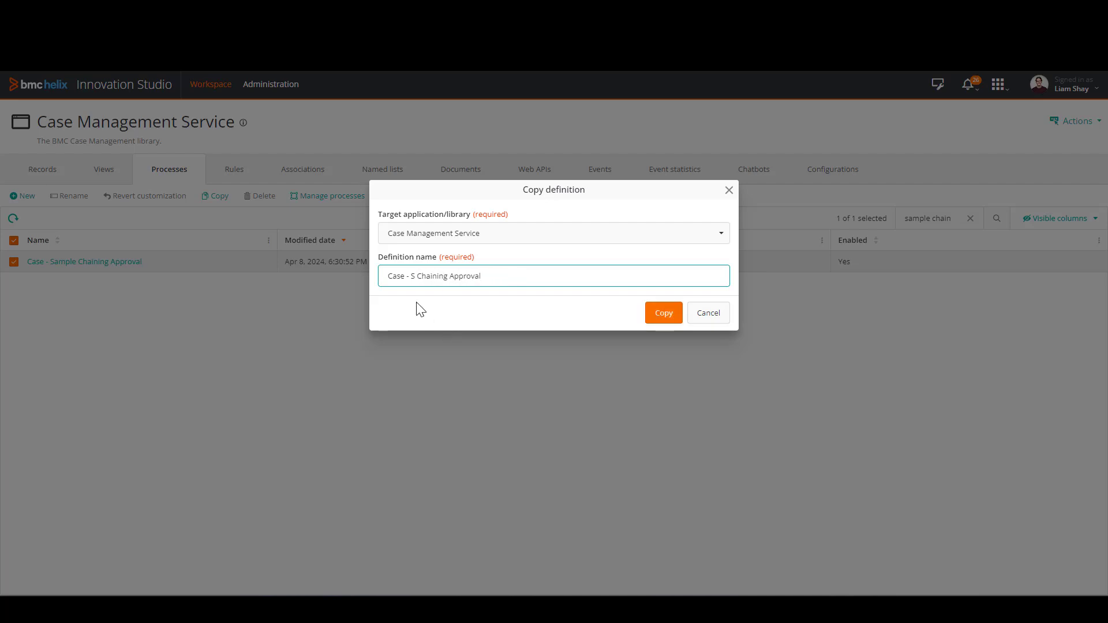
{"action": "type", "text": "Webinar"}
{"action": "left_click", "coordinate": [664, 314]}
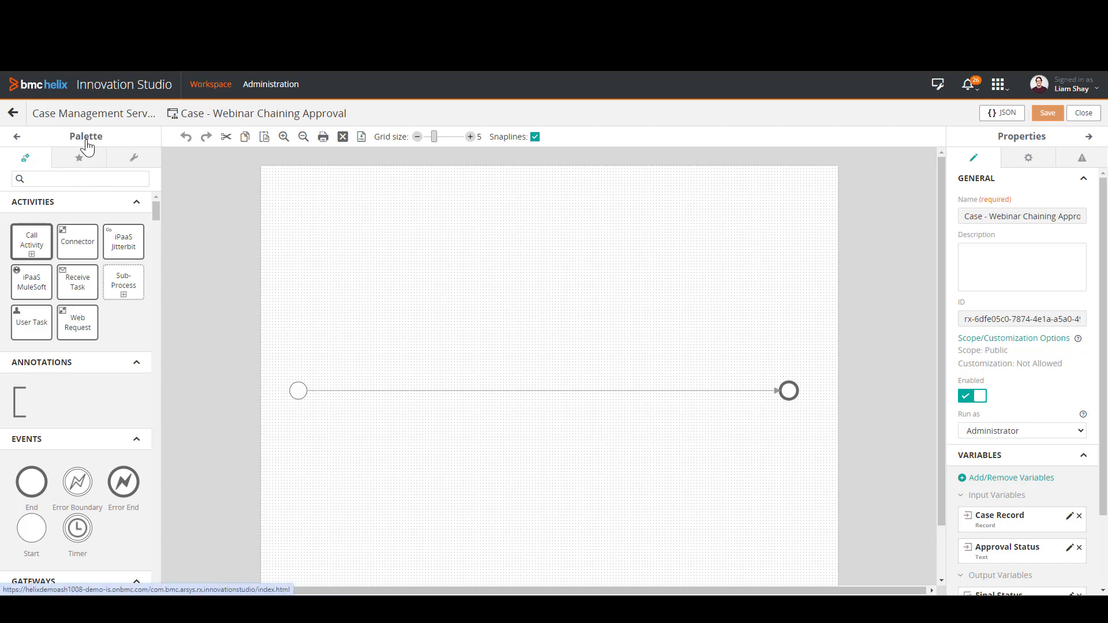
Step: Find the Approval Process activity and place it on the canvas between the start and end events
{"action": "left_click", "coordinate": [82, 176]}
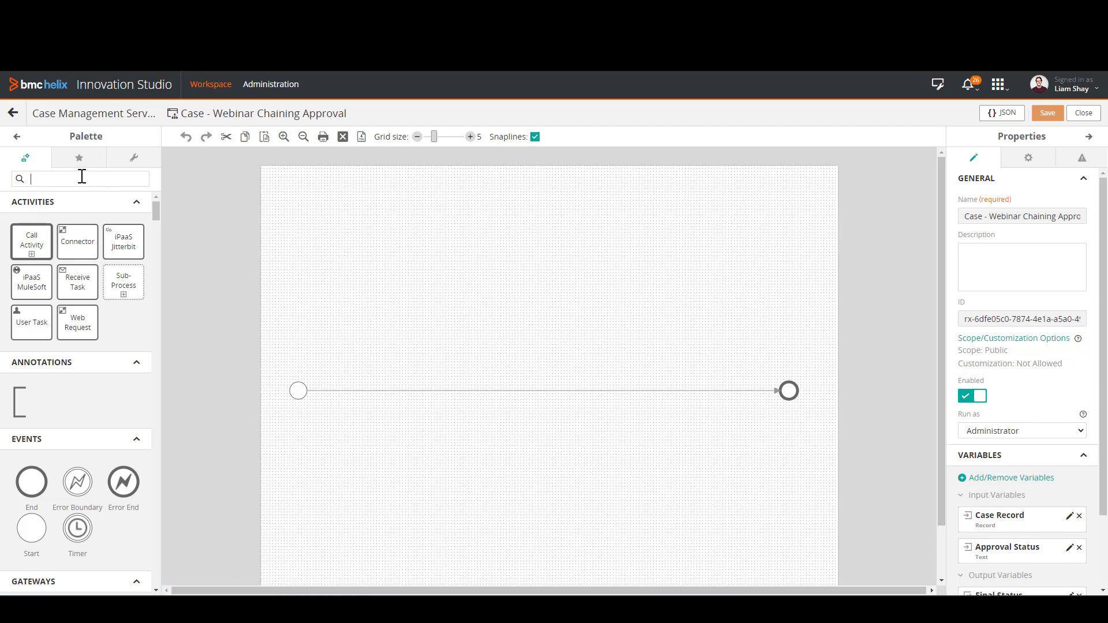
{"action": "type", "text": "approval"}
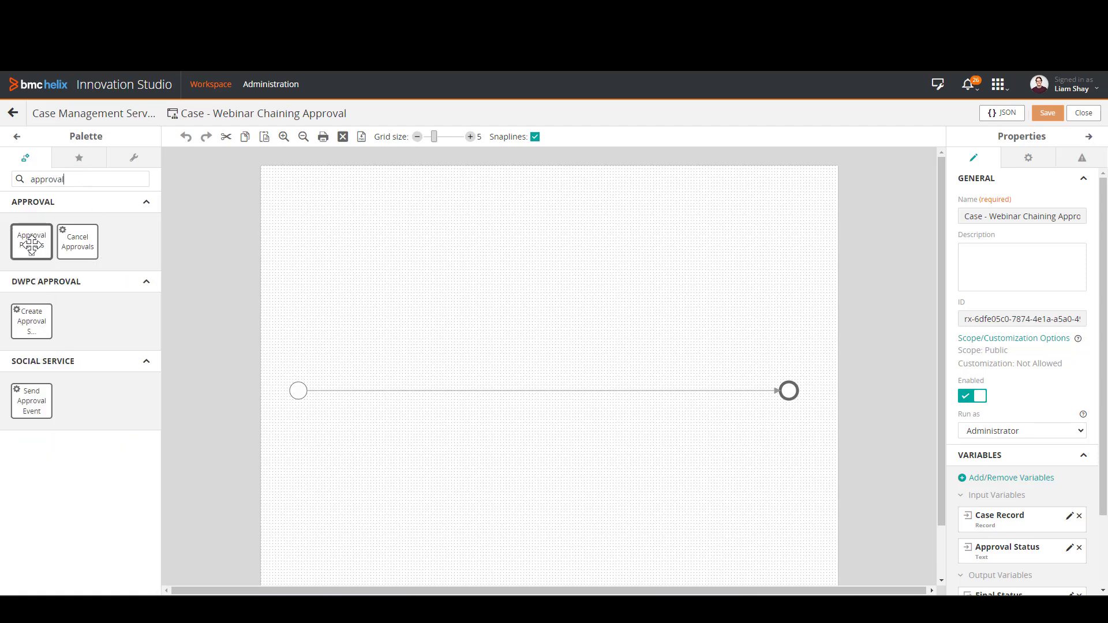
{"action": "left_click_drag", "start_coordinate": [31, 245], "coordinate": [534, 390]}
{"action": "left_click", "coordinate": [455, 451]}
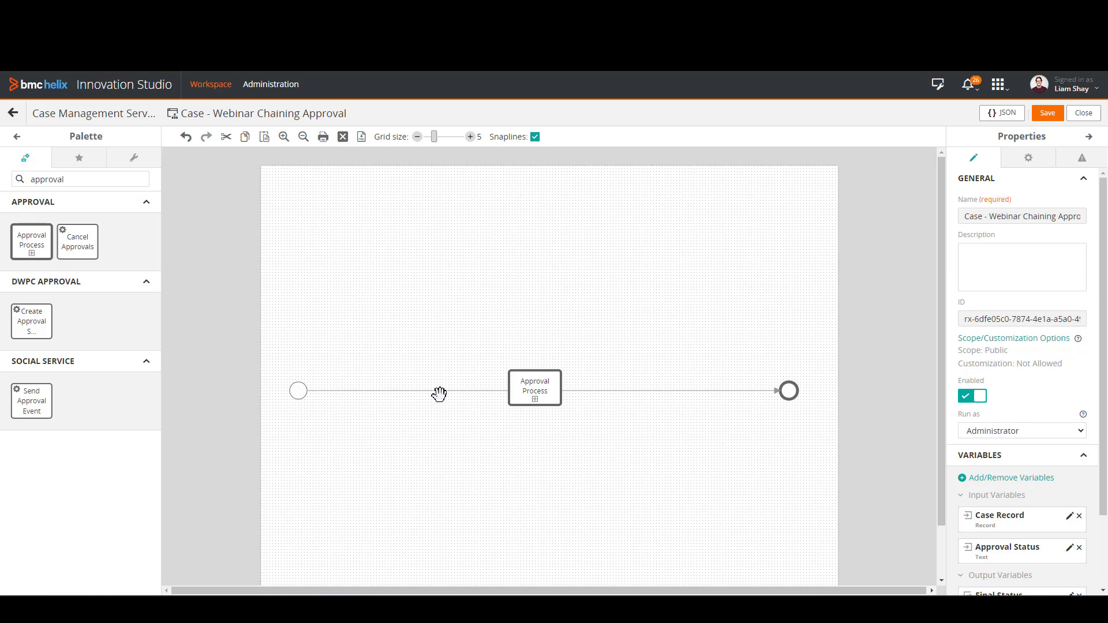
Step: Route the sequence flow from the start event through the Approval Process activity to the end event
{"action": "left_click", "coordinate": [785, 392]}
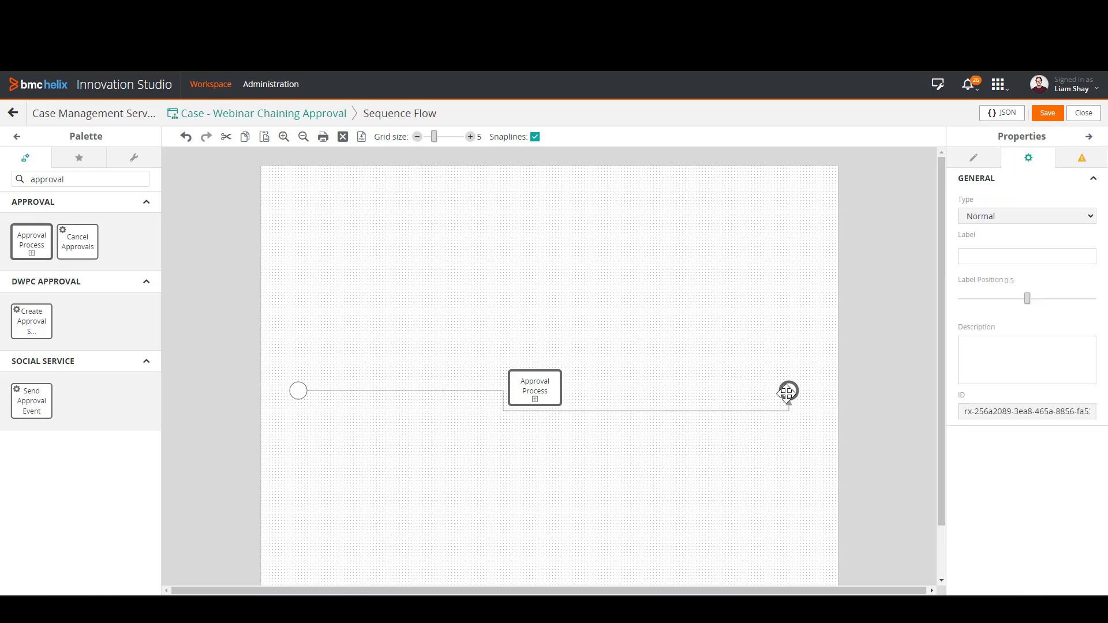
{"action": "mouse_move", "coordinate": [787, 393]}
{"action": "left_mouse_down"}
{"action": "mouse_move", "coordinate": [719, 440]}
{"action": "mouse_move", "coordinate": [462, 388]}
{"action": "mouse_move", "coordinate": [788, 390]}
{"action": "left_mouse_up"}
{"action": "left_click", "coordinate": [532, 384]}
{"action": "left_click", "coordinate": [767, 436]}
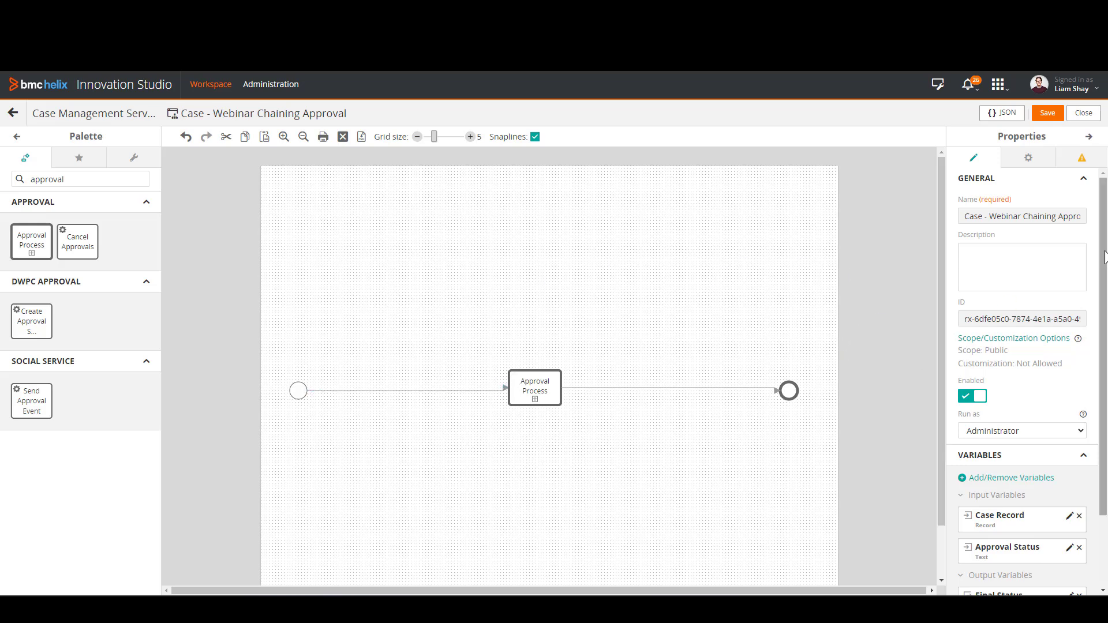
Step: Map the Approval Process activity's Record input to the Case Record process variable
{"action": "left_click_drag", "start_coordinate": [1105, 256], "coordinate": [1105, 323]}
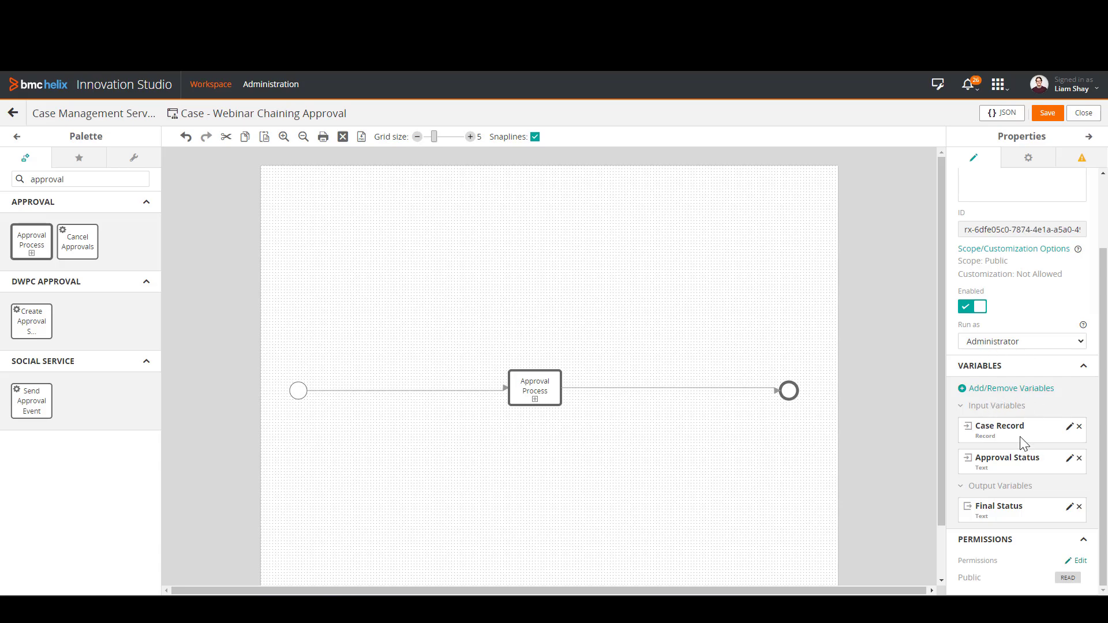
{"action": "left_click", "coordinate": [537, 386]}
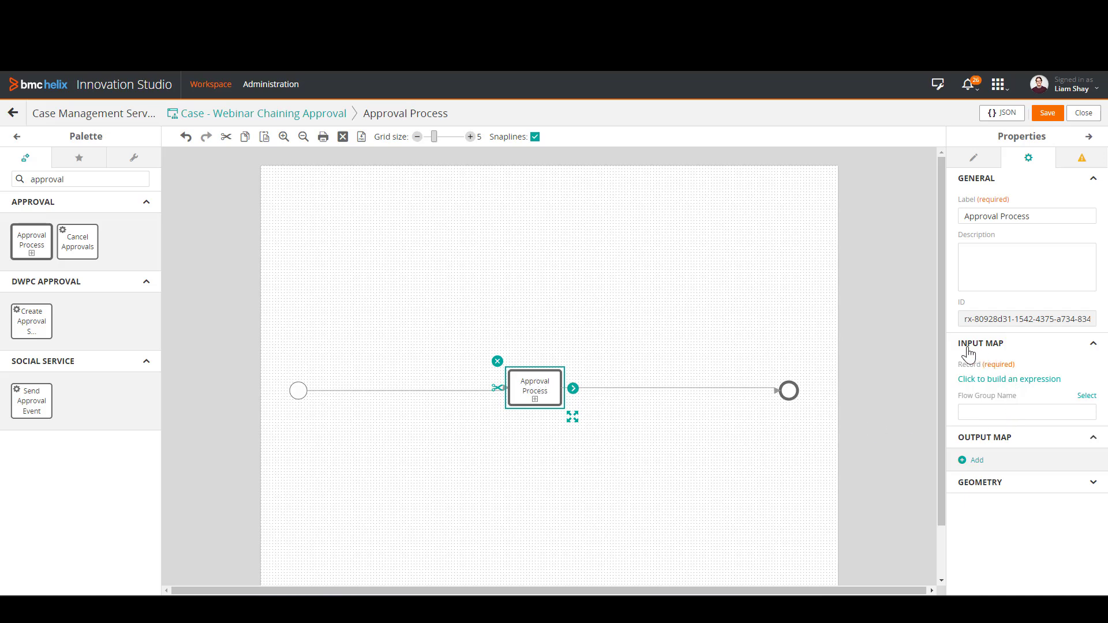
{"action": "left_click", "coordinate": [997, 381]}
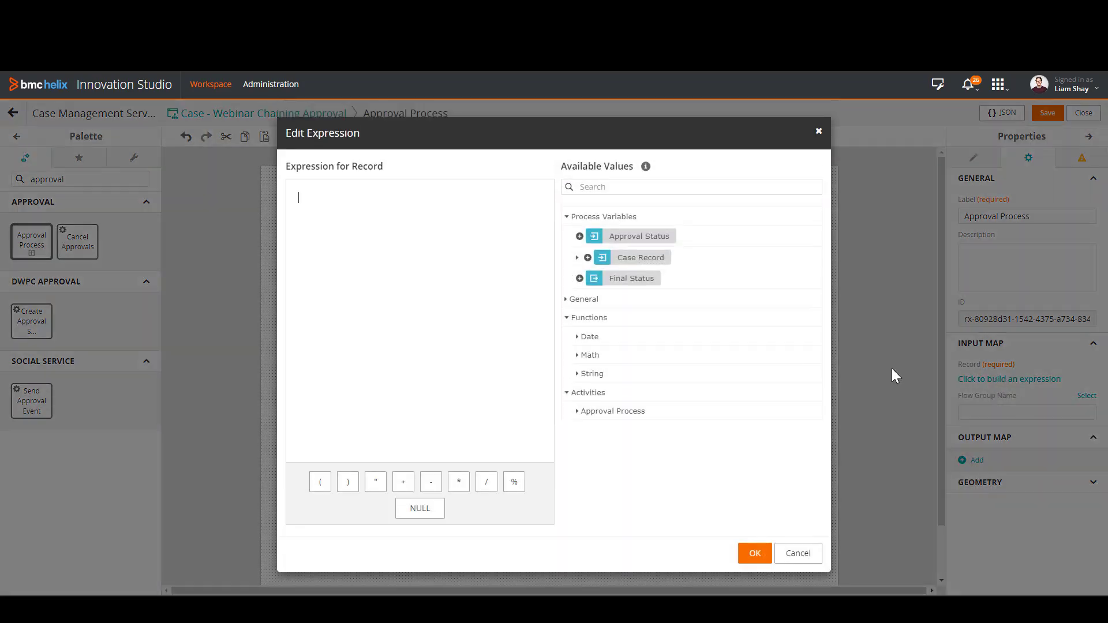
{"action": "left_click", "coordinate": [588, 258]}
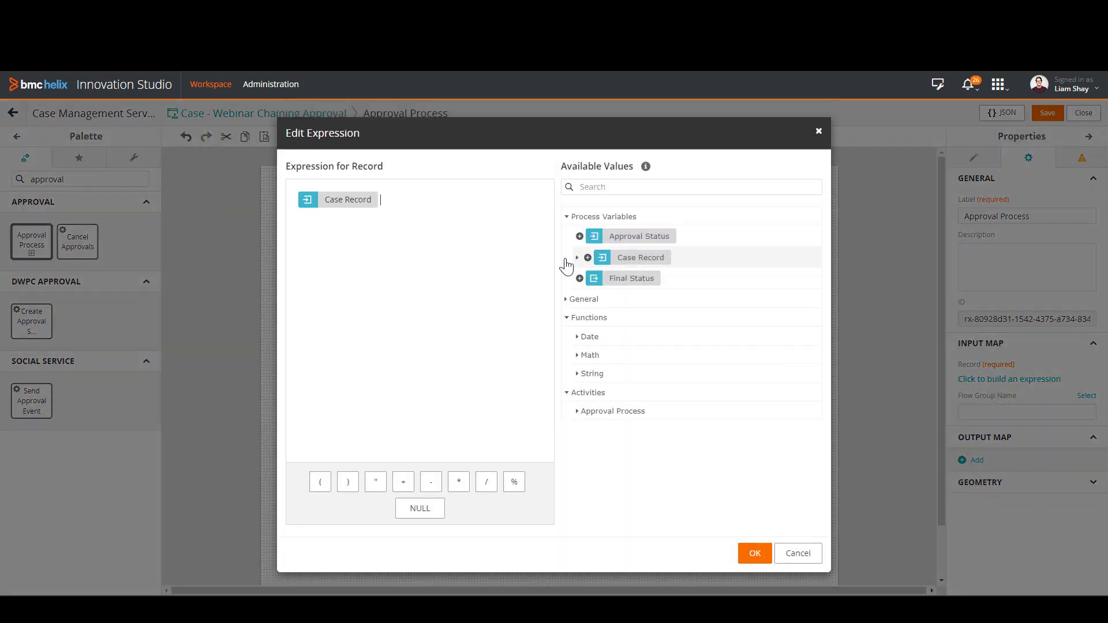
{"action": "left_click", "coordinate": [754, 554]}
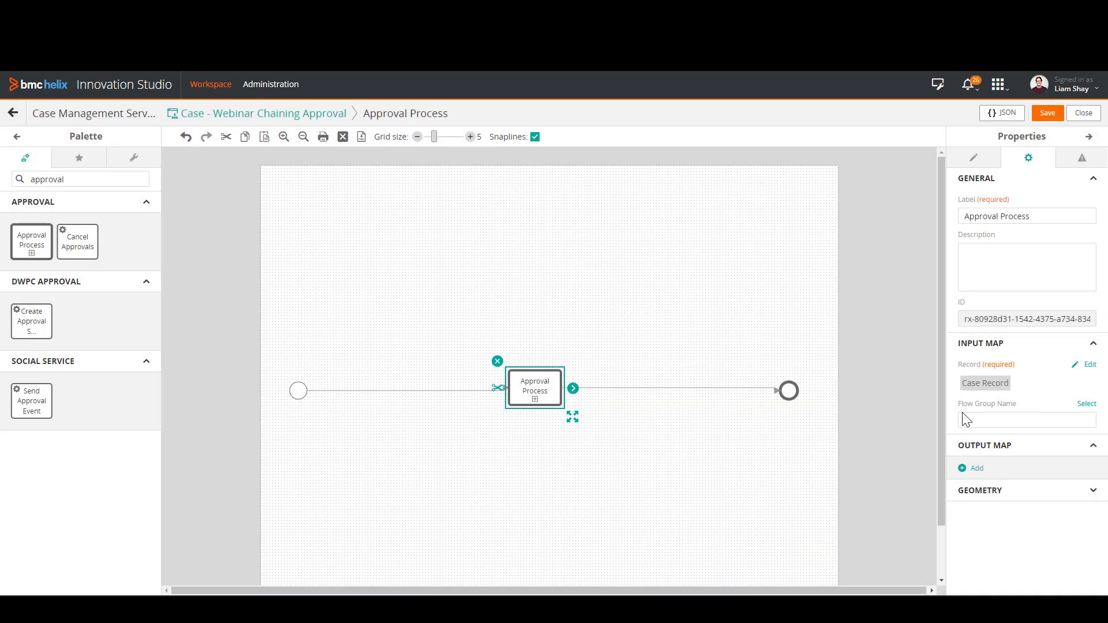
Step: Choose Voluntary separation as the Approval Process activity's flow group, and save and close the process
{"action": "left_click", "coordinate": [1087, 405]}
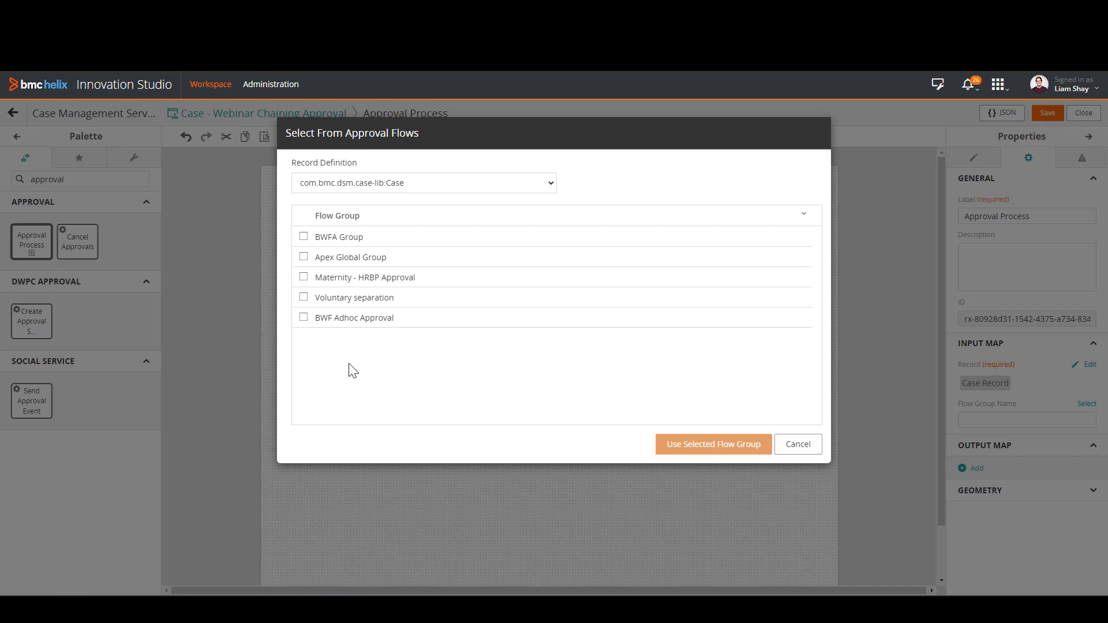
{"action": "left_click", "coordinate": [303, 298]}
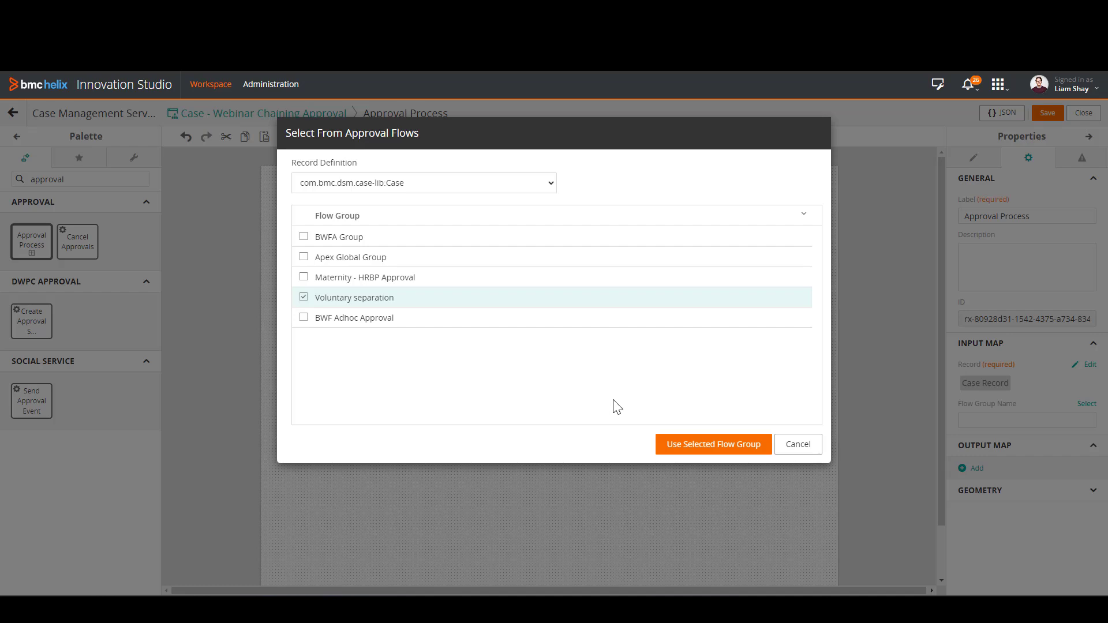
{"action": "left_click", "coordinate": [723, 444]}
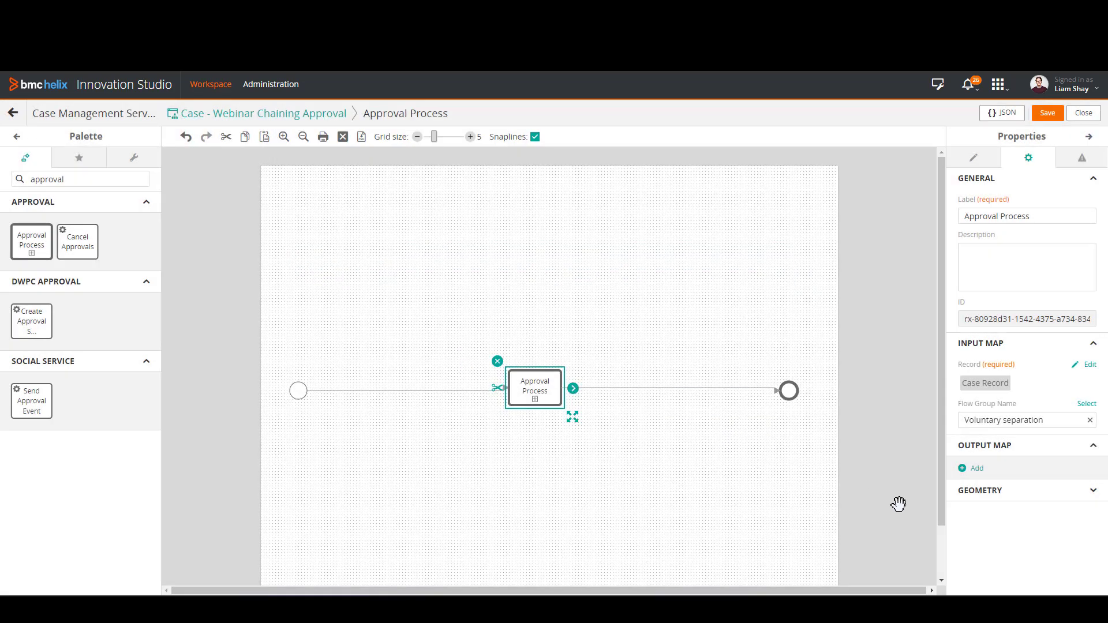
{"action": "left_click", "coordinate": [779, 467]}
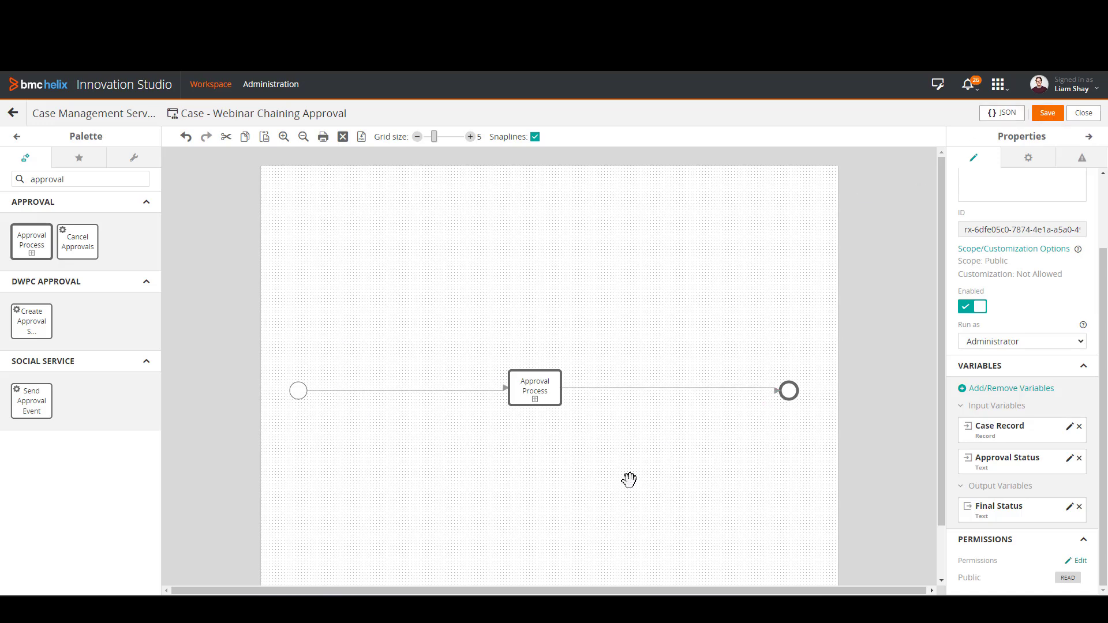
{"action": "left_click", "coordinate": [1047, 114]}
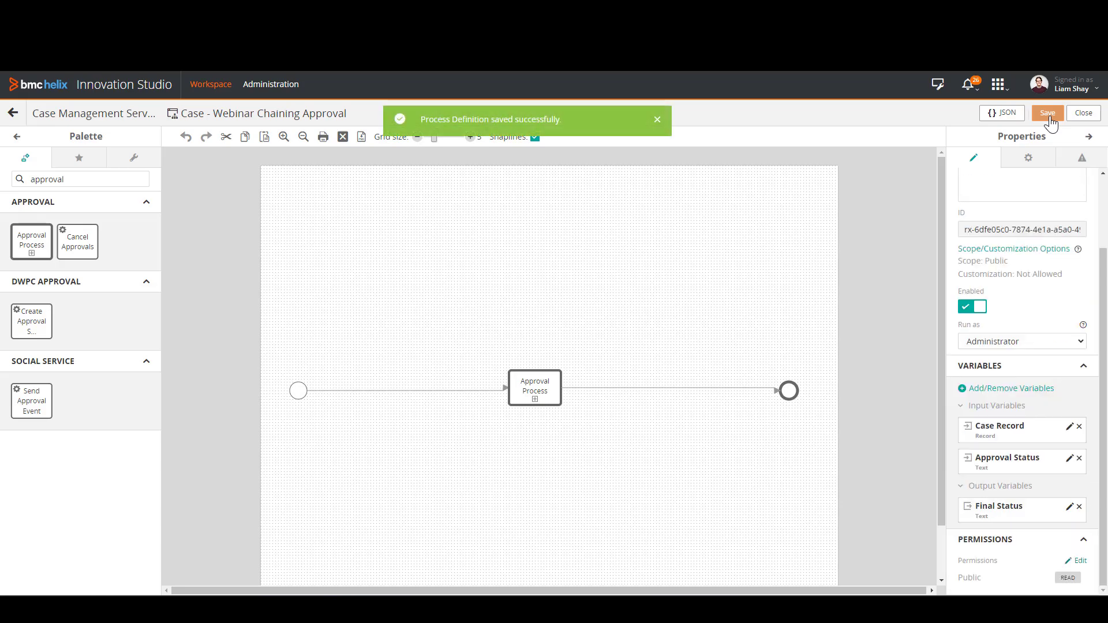
{"action": "left_click", "coordinate": [1084, 114]}
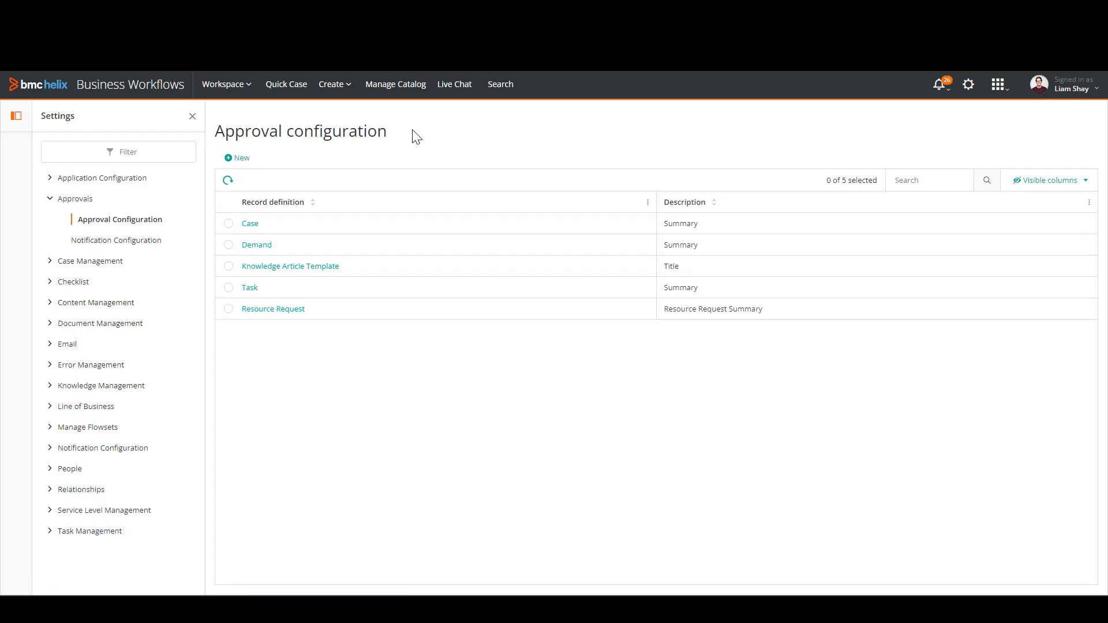
Step: Switch to BMC Helix Business Workflows and open Level Up Flow of the BWFA Group in the Case approval configuration
{"action": "left_click", "coordinate": [250, 225]}
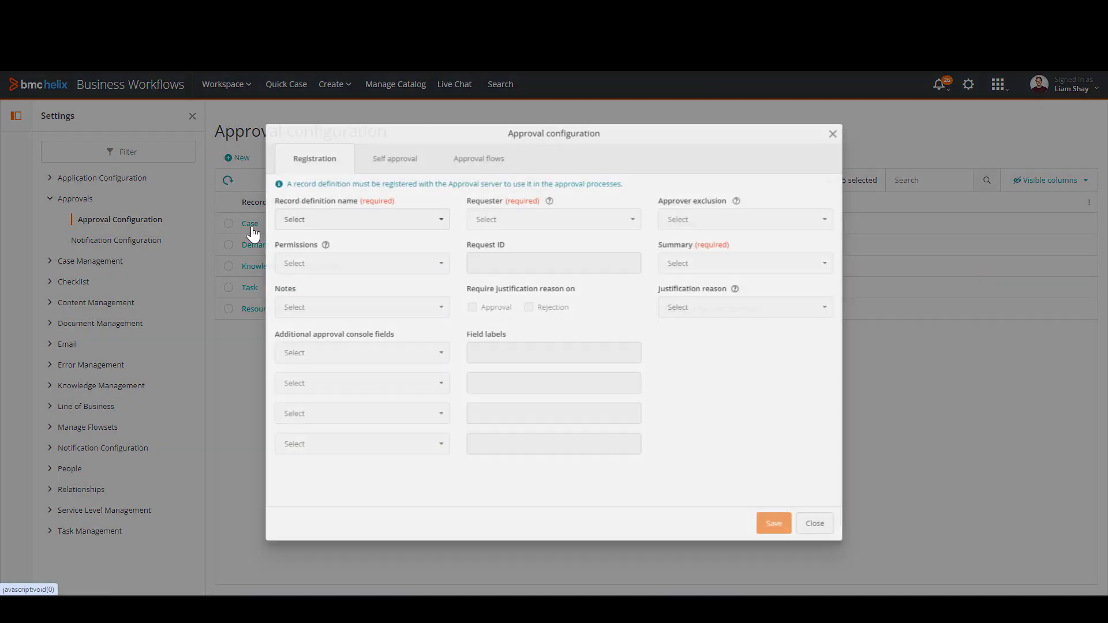
{"action": "left_click", "coordinate": [475, 156]}
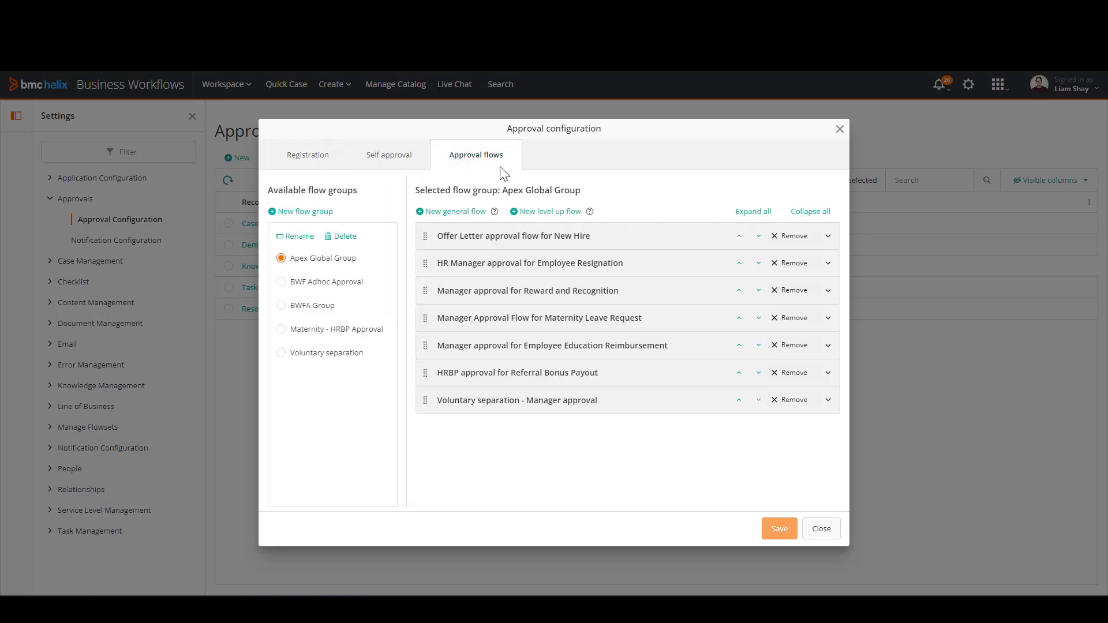
{"action": "left_click", "coordinate": [309, 312]}
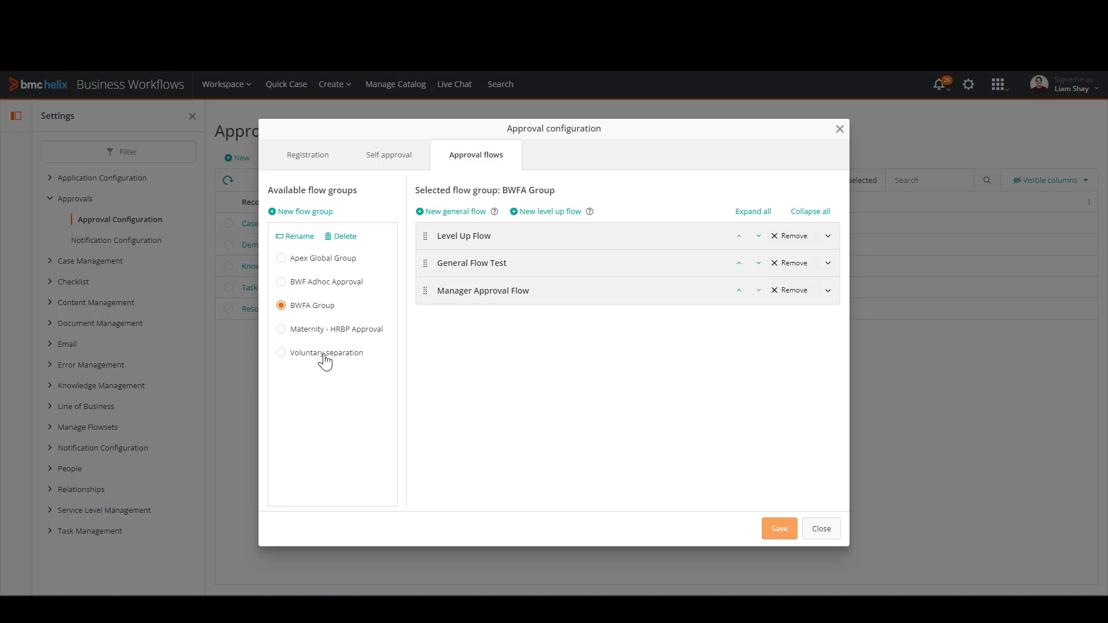
{"action": "left_click", "coordinate": [828, 237]}
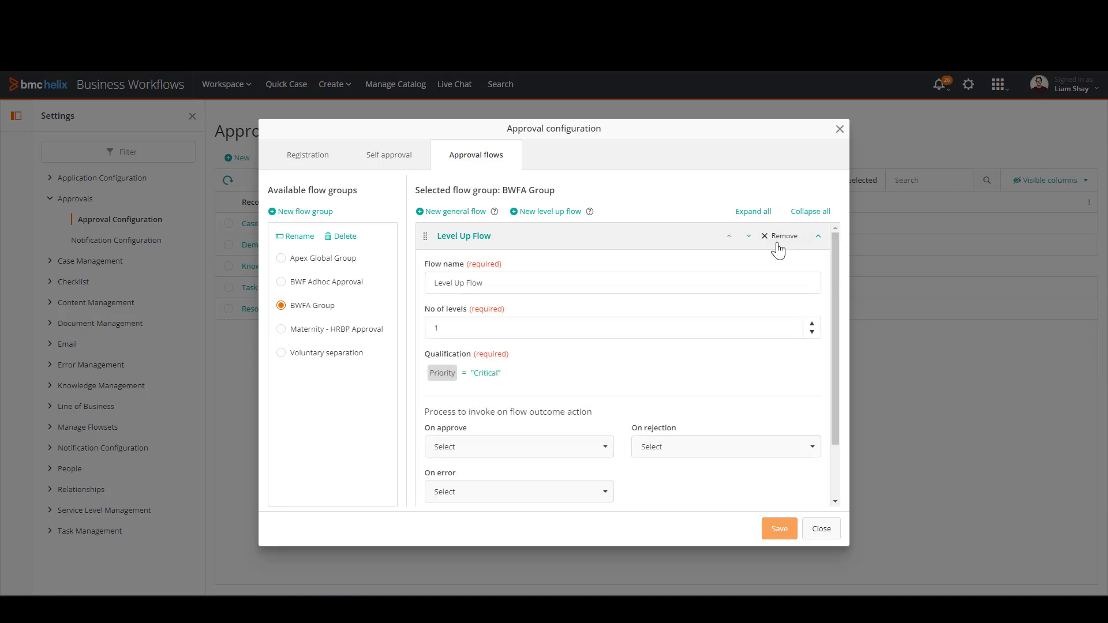
Step: Set Level Up Flow's On approve process to Case - Webinar Chaining Approval and save the approval configuration
{"action": "scroll", "coordinate": [537, 373], "scroll_direction": "down", "scroll_amount": 1}
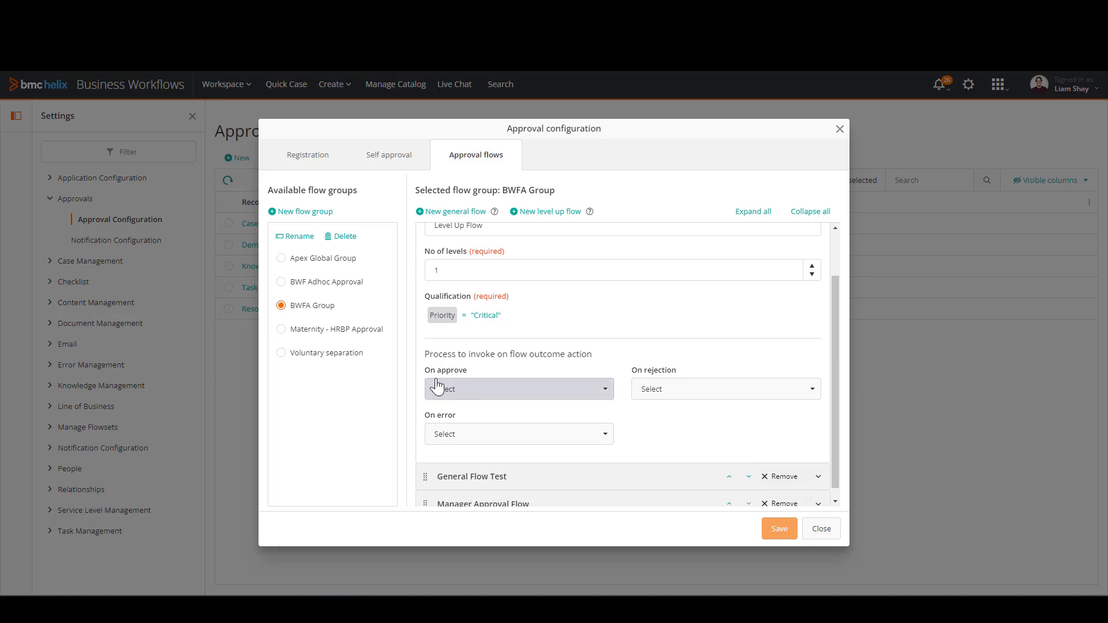
{"action": "left_click", "coordinate": [508, 390]}
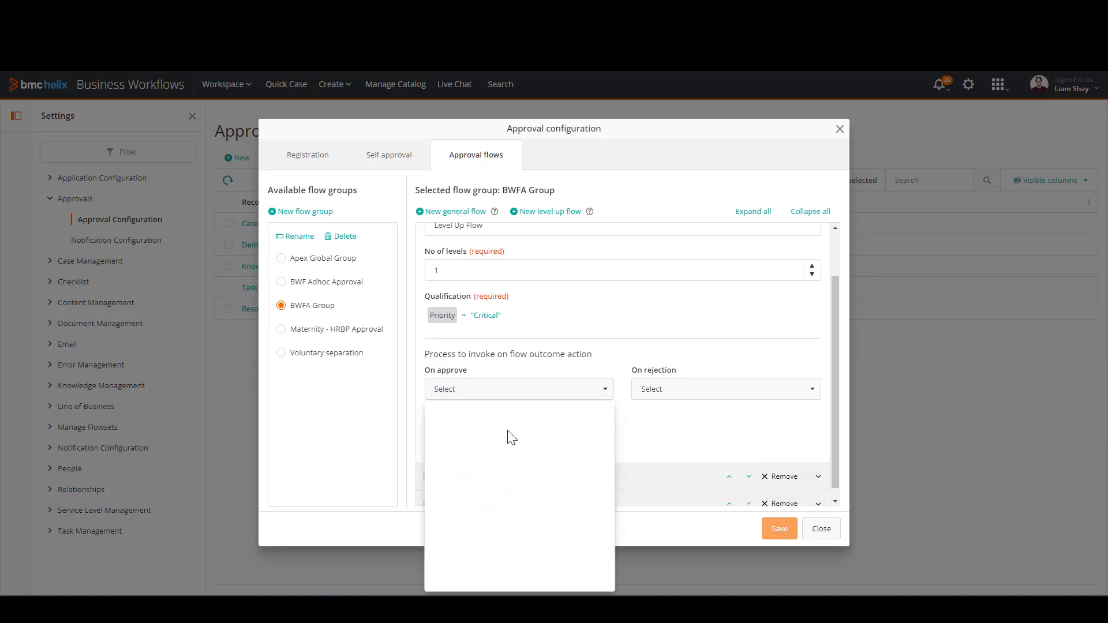
{"action": "left_click", "coordinate": [558, 415]}
{"action": "type", "text": "webinar"}
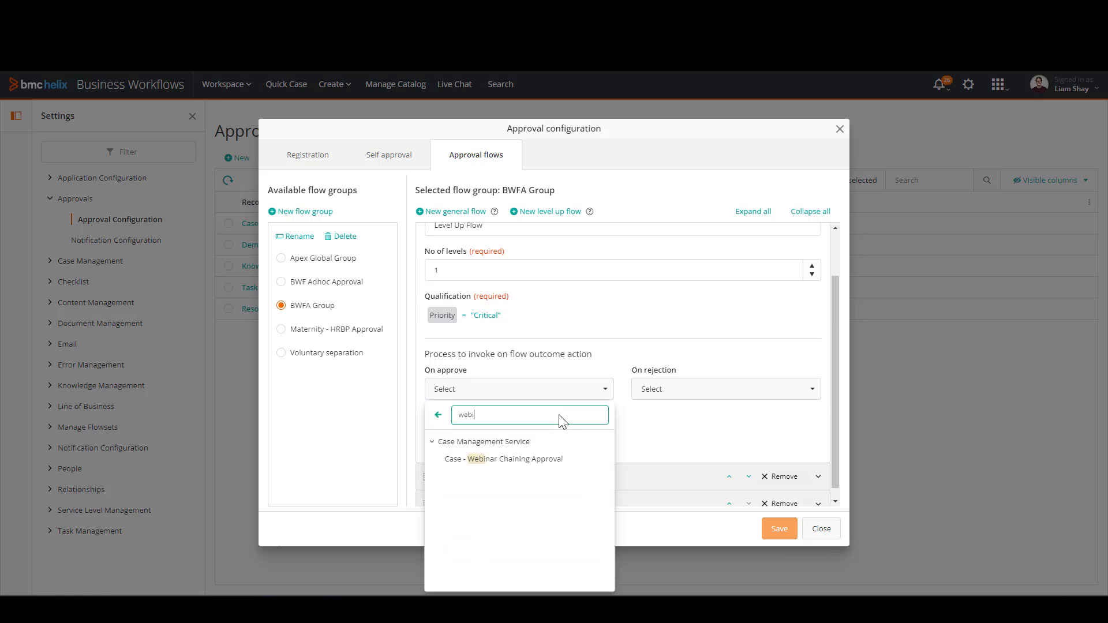
{"action": "left_click", "coordinate": [526, 459]}
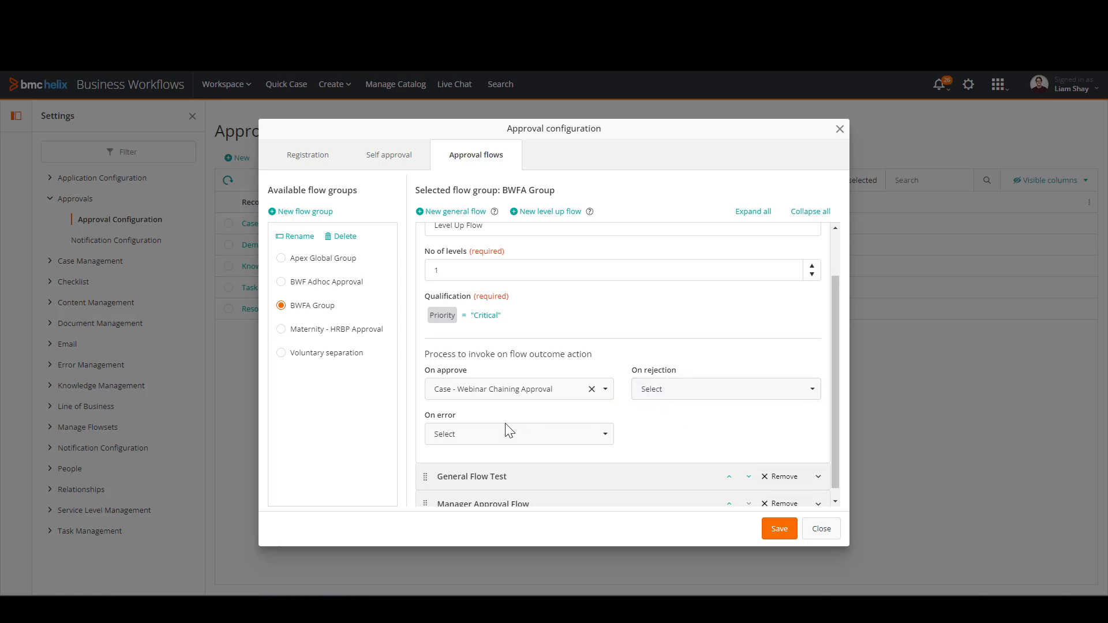
{"action": "left_click", "coordinate": [782, 534]}
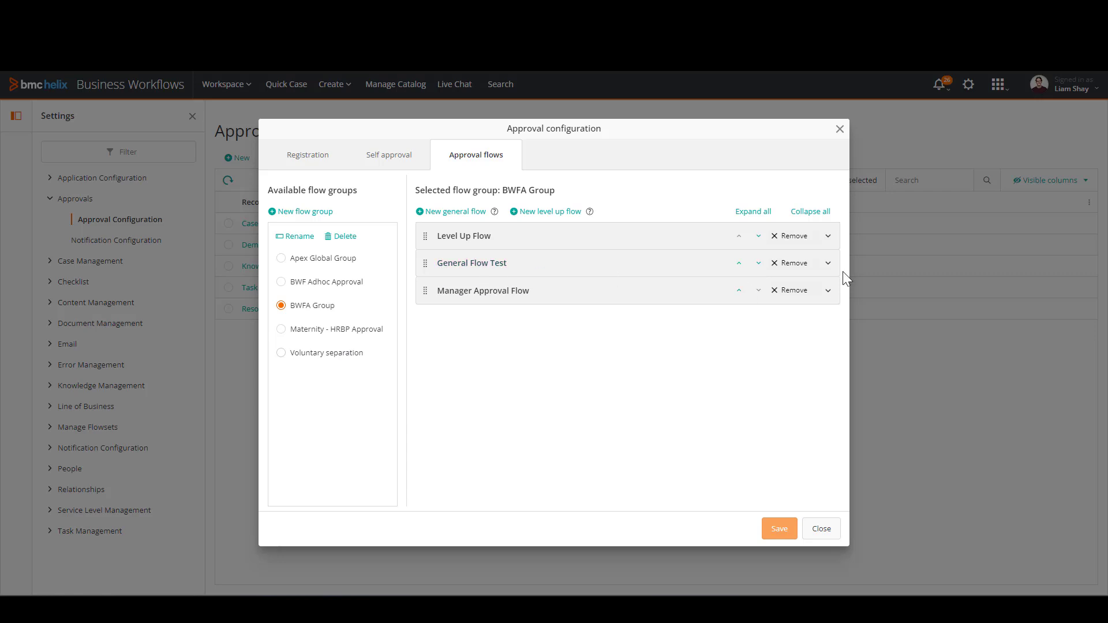
Step: Review the settings of Level Up Flow and of General Approval Flow in the Voluntary separation group
{"action": "left_click", "coordinate": [828, 237]}
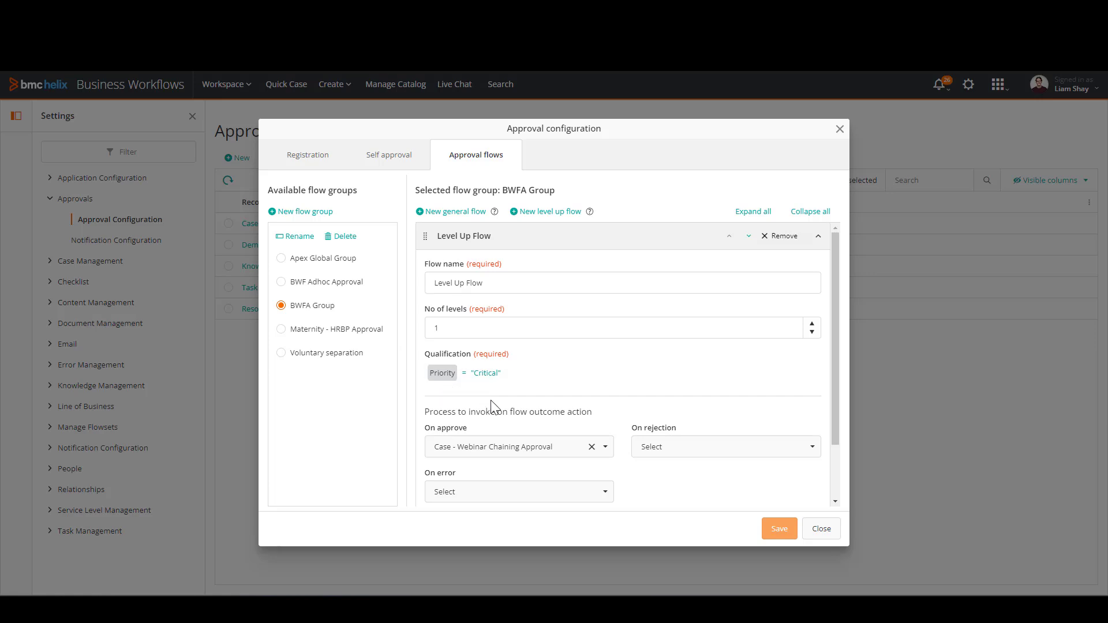
{"action": "left_click", "coordinate": [819, 238]}
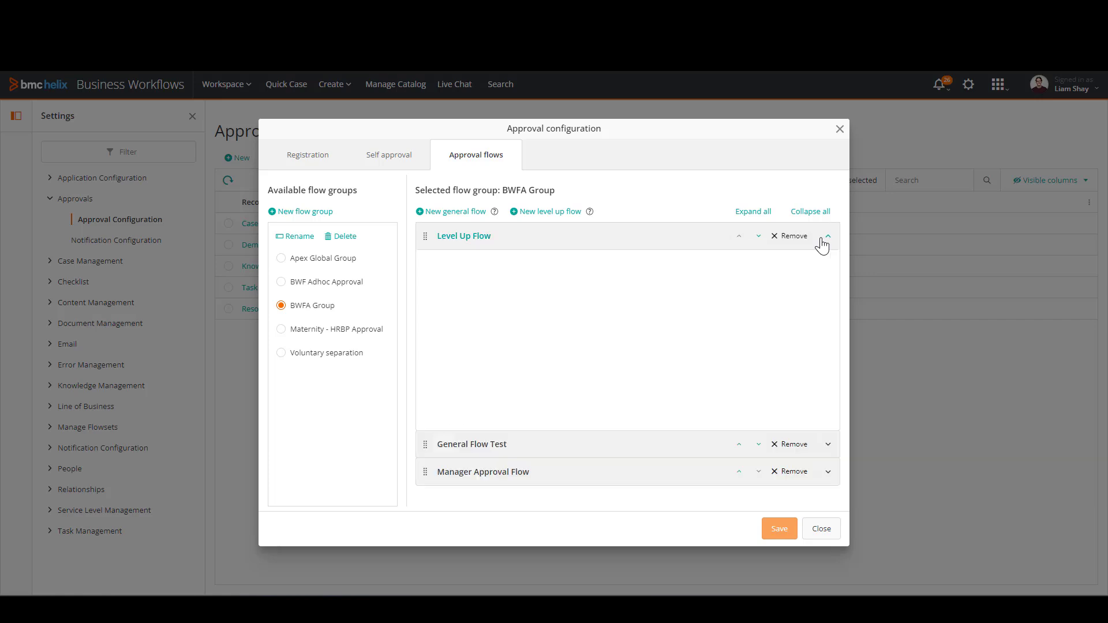
{"action": "left_click", "coordinate": [281, 355]}
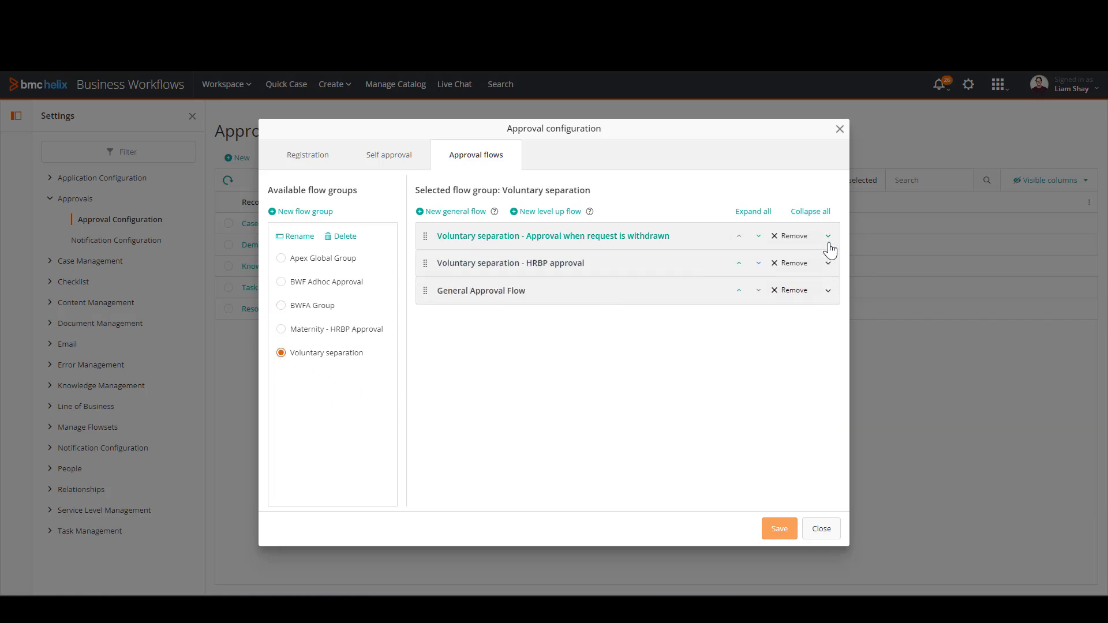
{"action": "left_click", "coordinate": [828, 291]}
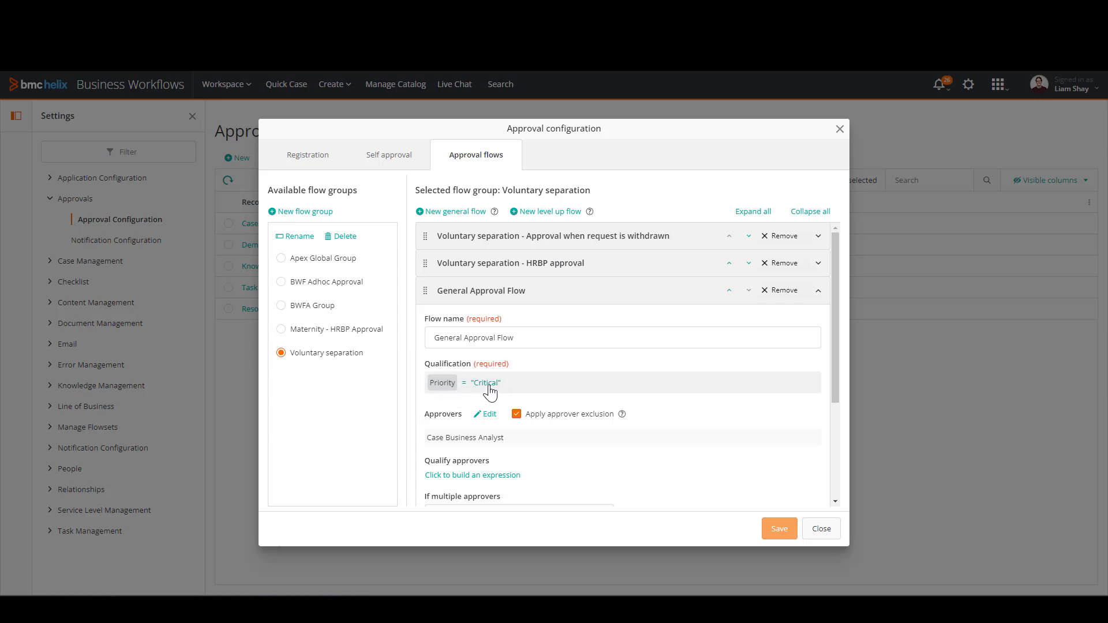
{"action": "left_click", "coordinate": [819, 293]}
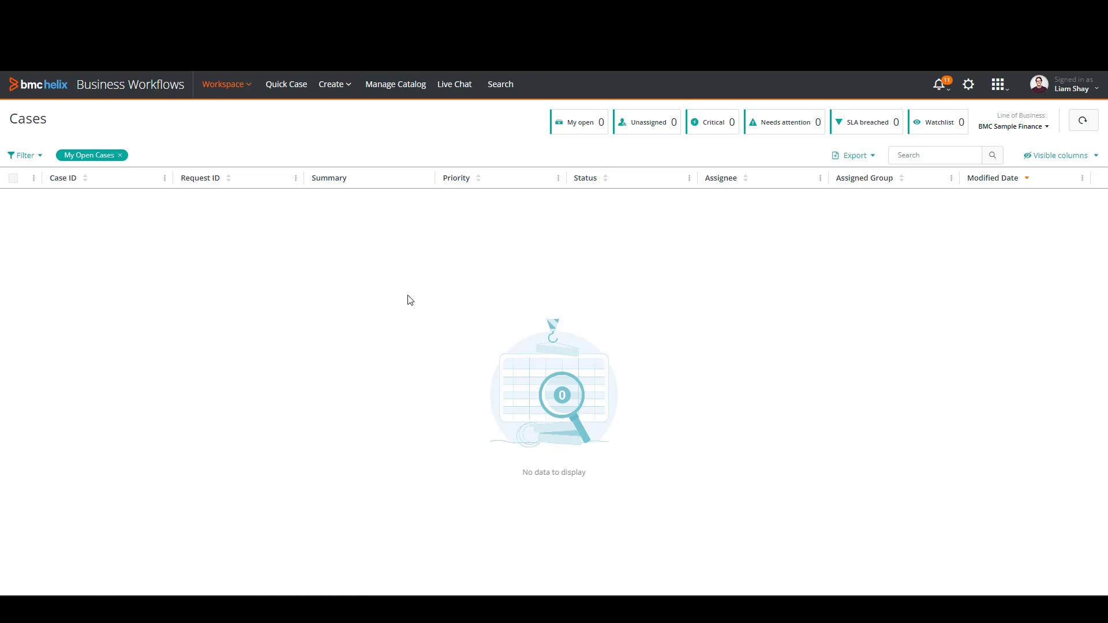
Step: Start a new case approval mapping named Test Approval Mapping in the Case Management settings, with Assigned as its status trigger
{"action": "left_click", "coordinate": [968, 85]}
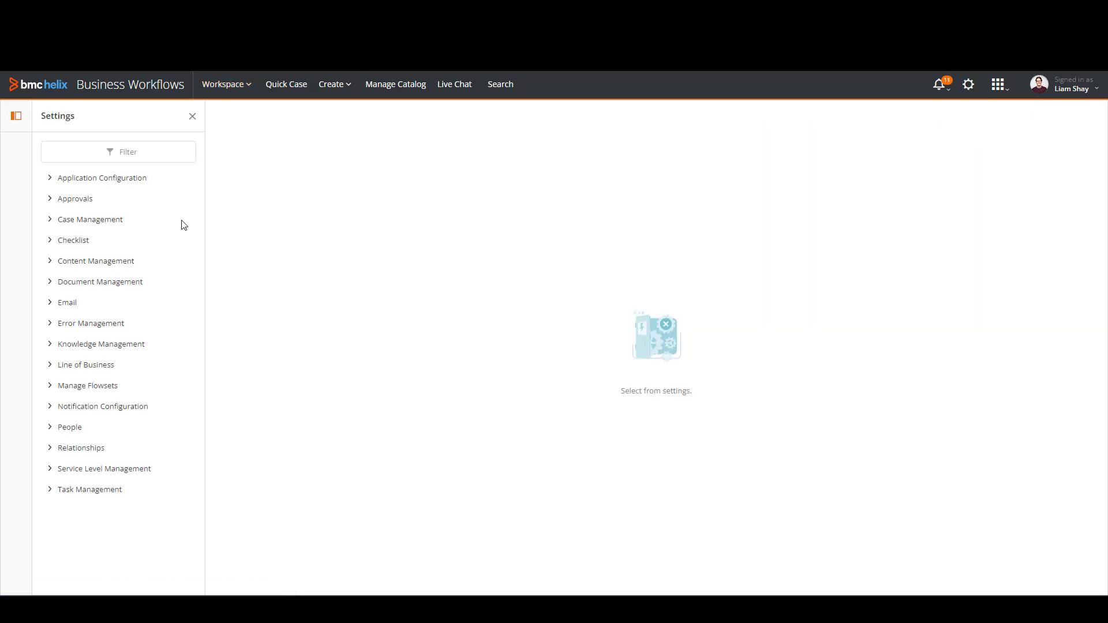
{"action": "left_click", "coordinate": [49, 220]}
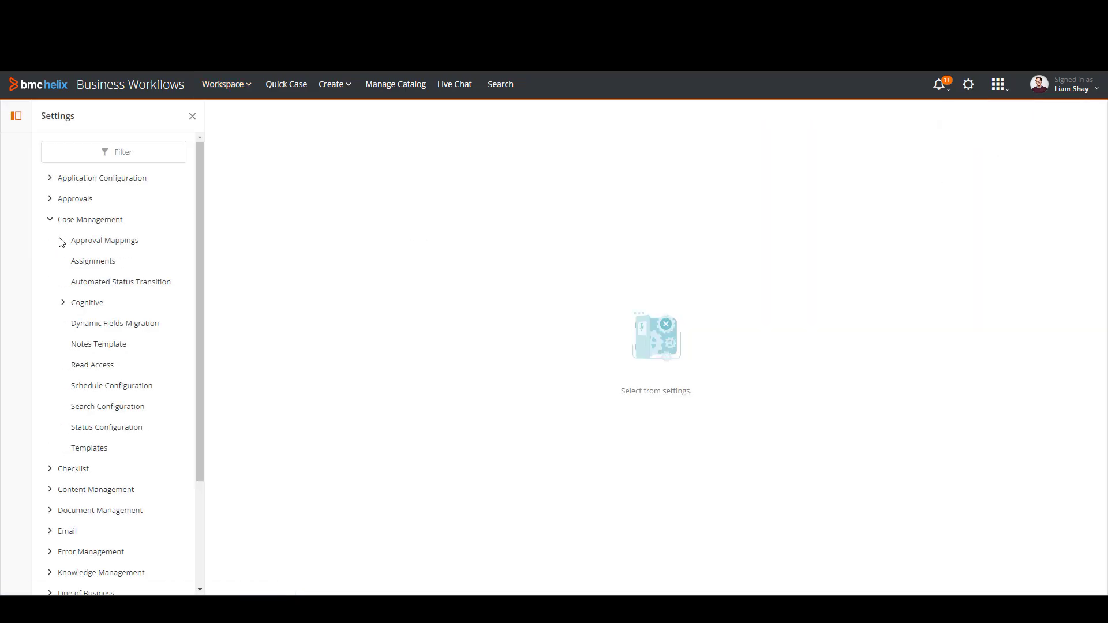
{"action": "left_click", "coordinate": [112, 243]}
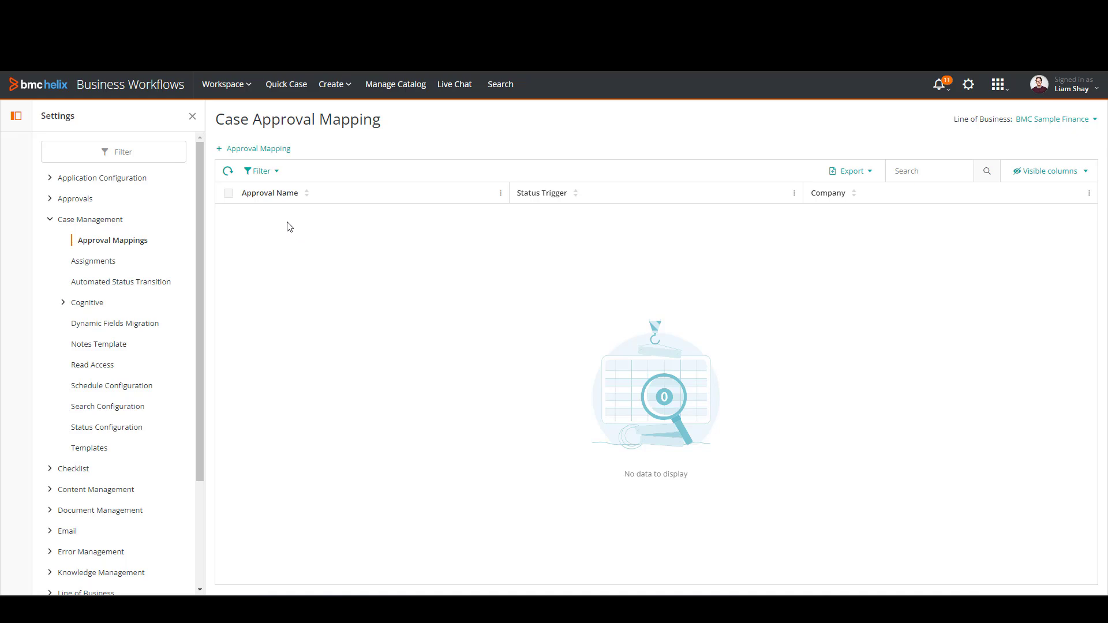
{"action": "left_click", "coordinate": [259, 150]}
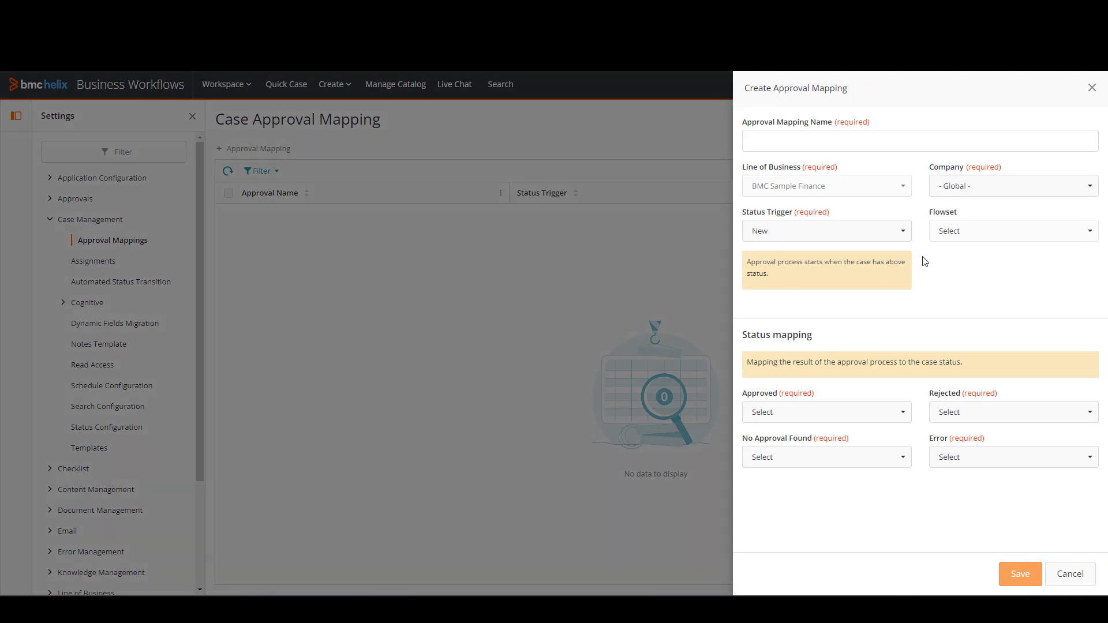
{"action": "left_click", "coordinate": [886, 141]}
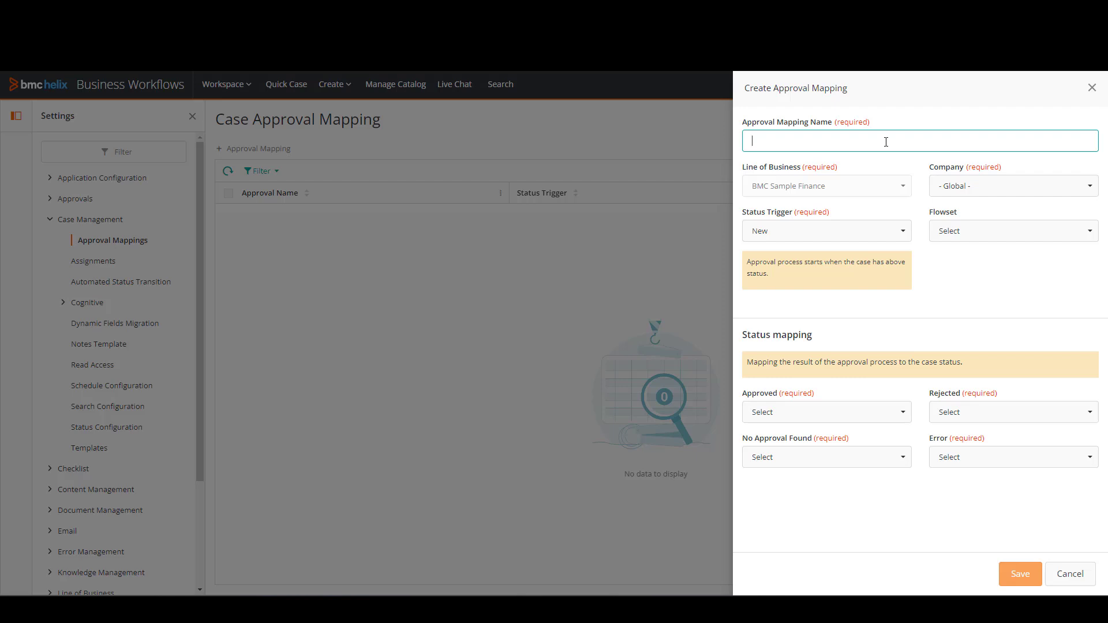
{"action": "type", "text": "Test Approval Mapping"}
{"action": "left_click", "coordinate": [875, 234]}
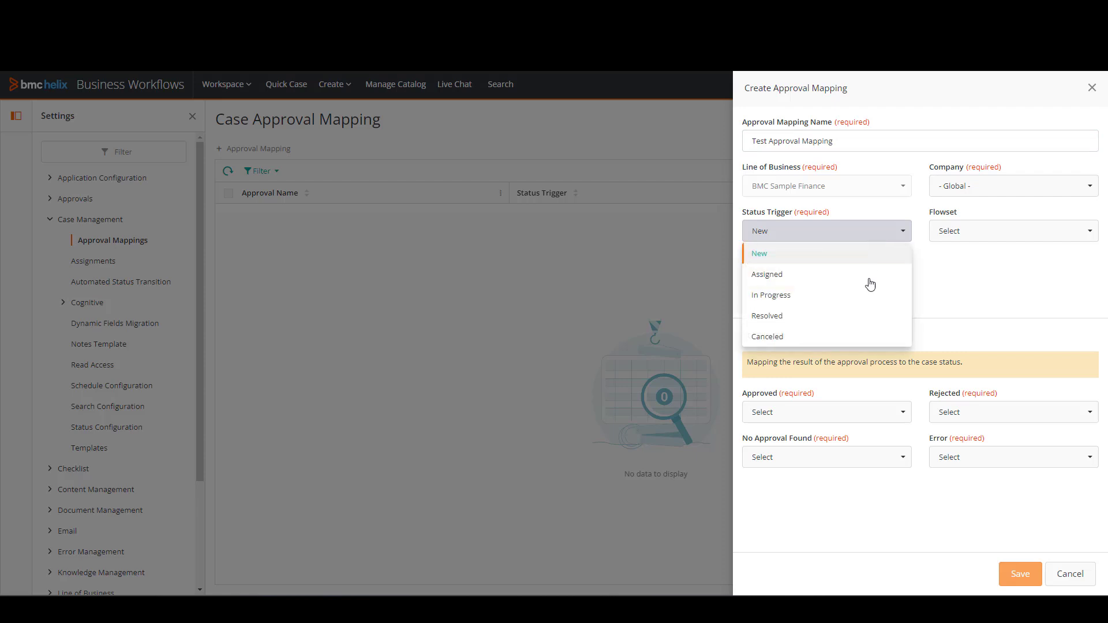
{"action": "left_click", "coordinate": [771, 278]}
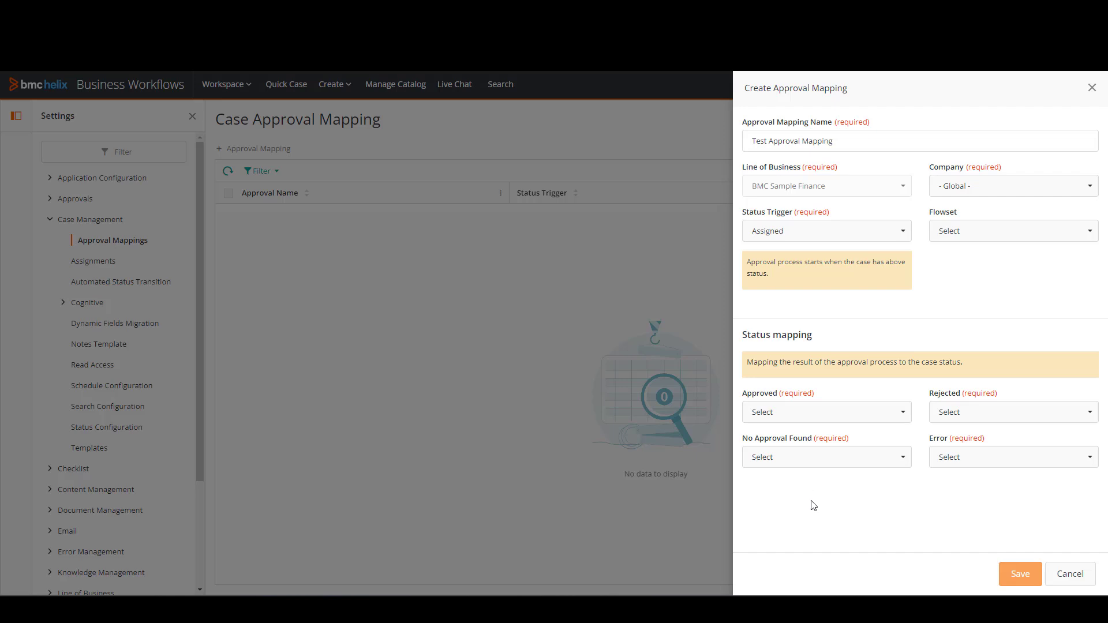
Step: Map Approved to In Progress, Rejected to Approval Rejected, and No Approval Found and Error to Canceled, and save the mapping
{"action": "left_click", "coordinate": [800, 419]}
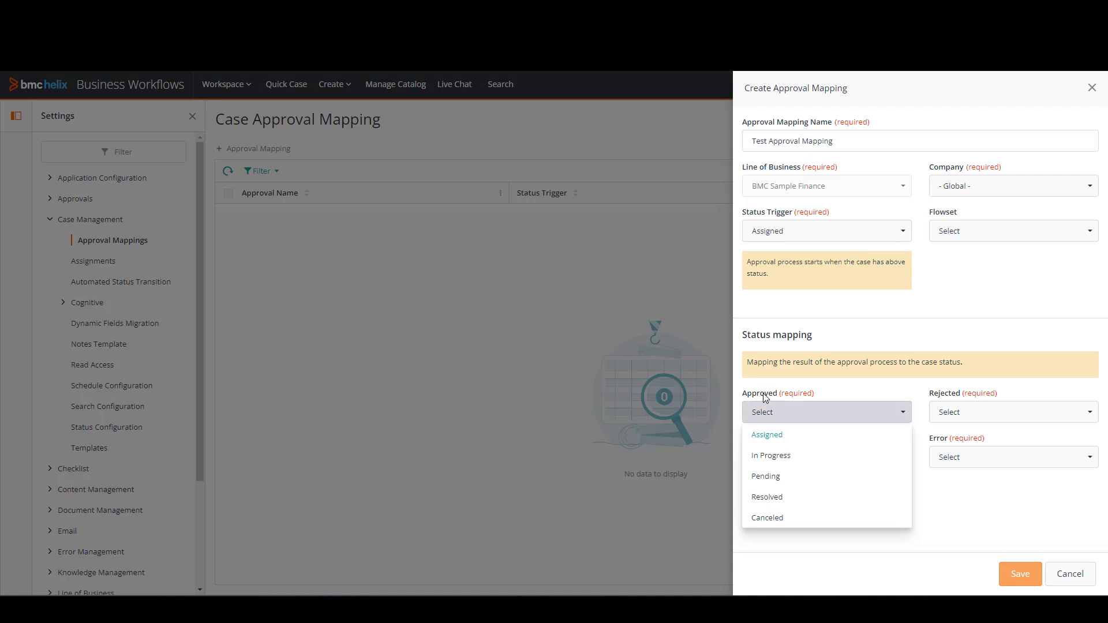
{"action": "left_click", "coordinate": [776, 456]}
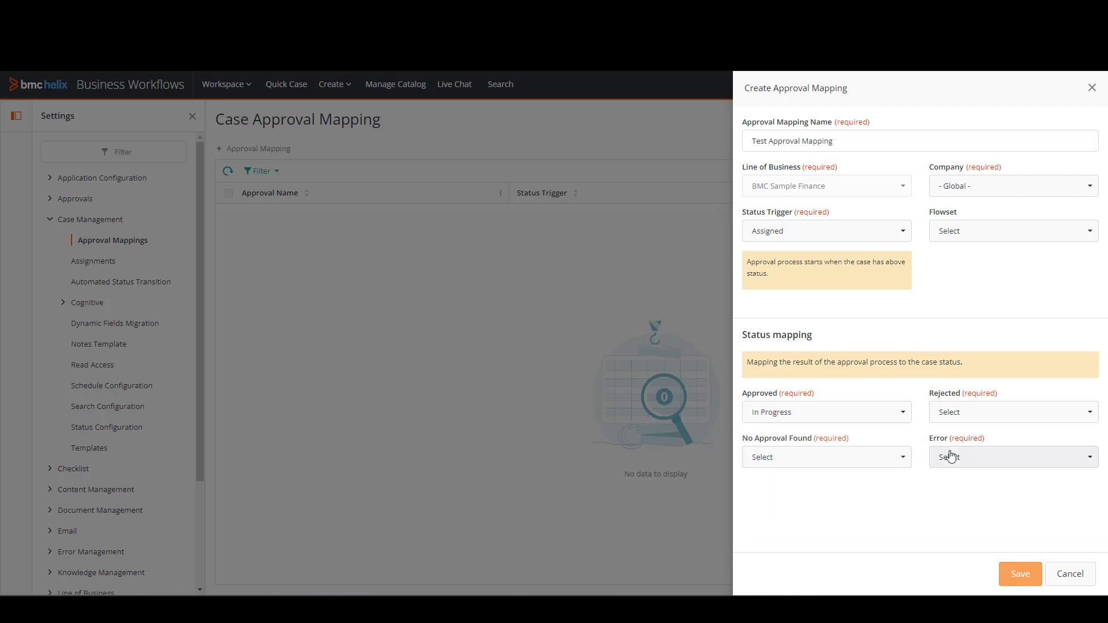
{"action": "left_click", "coordinate": [959, 424]}
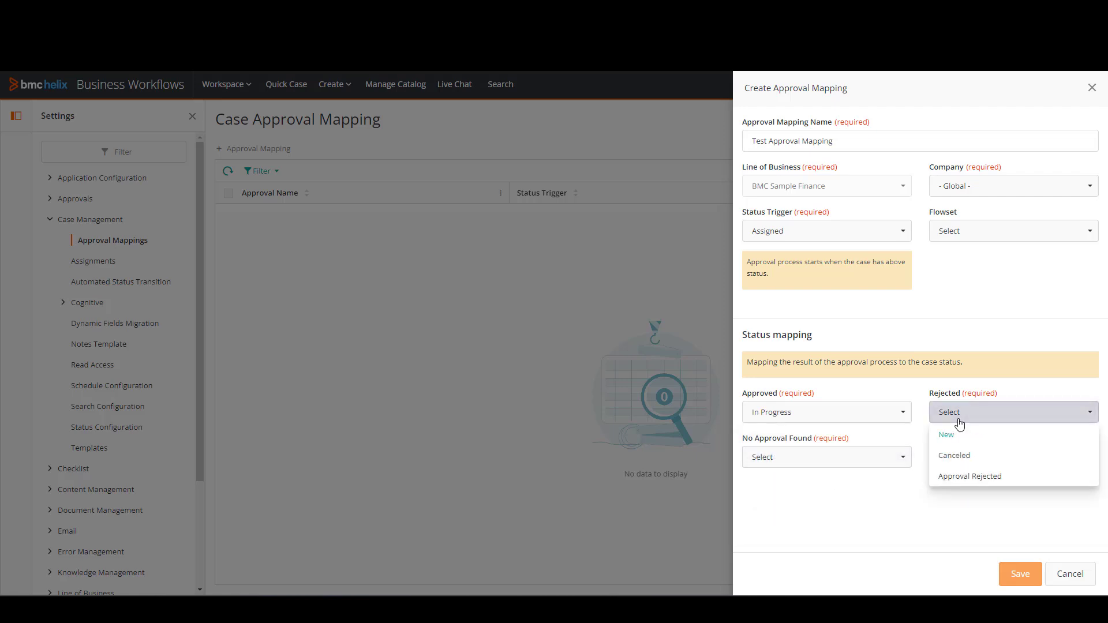
{"action": "left_click", "coordinate": [967, 484]}
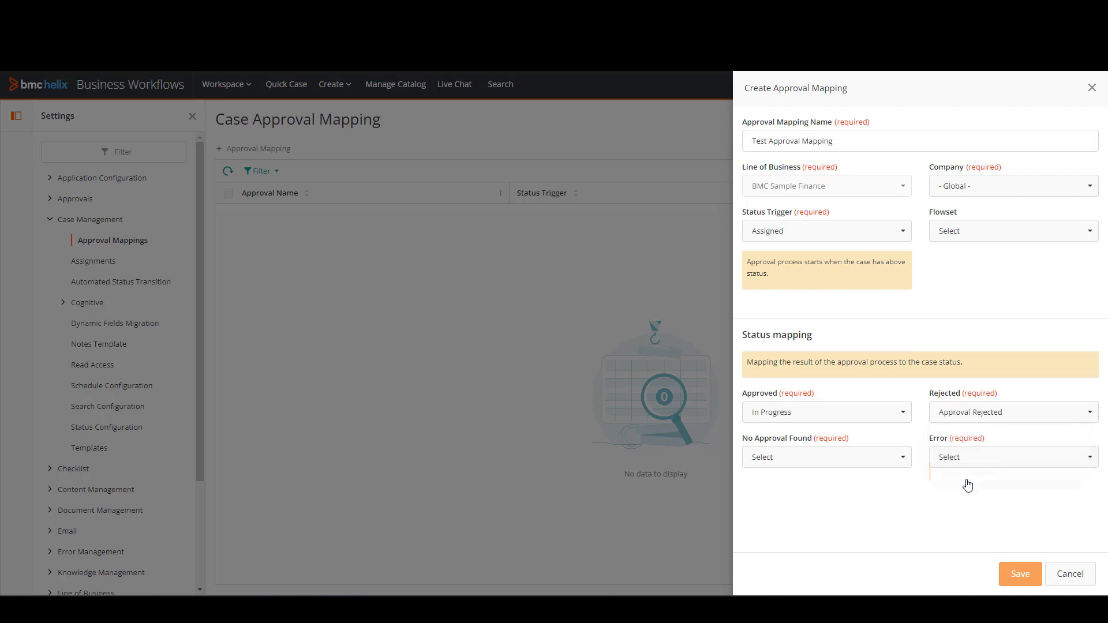
{"action": "left_click", "coordinate": [802, 460]}
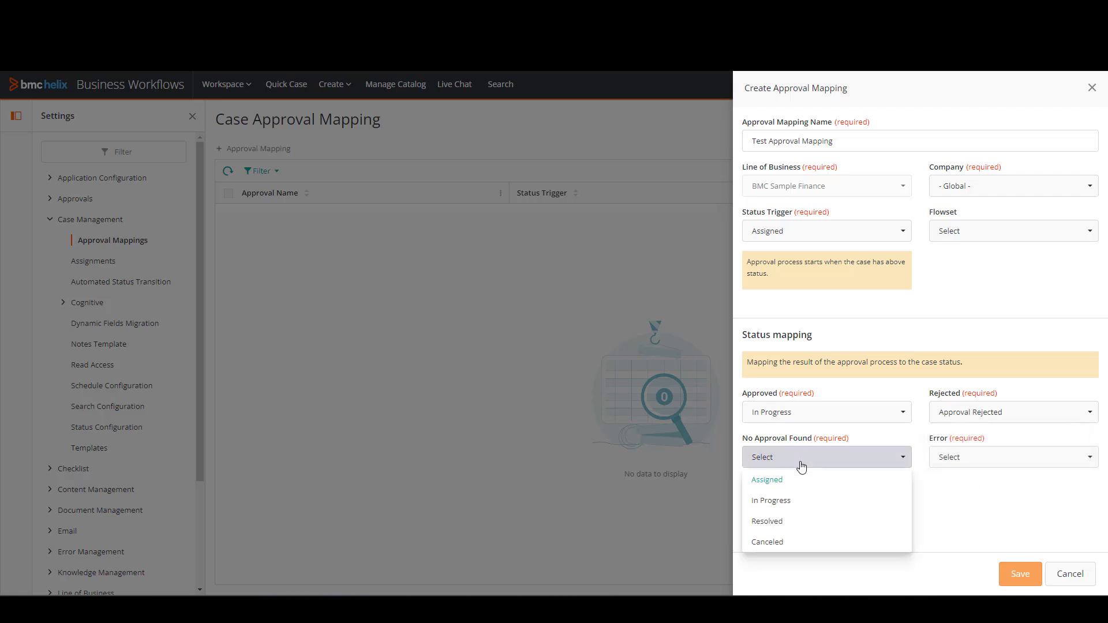
{"action": "left_click", "coordinate": [767, 543]}
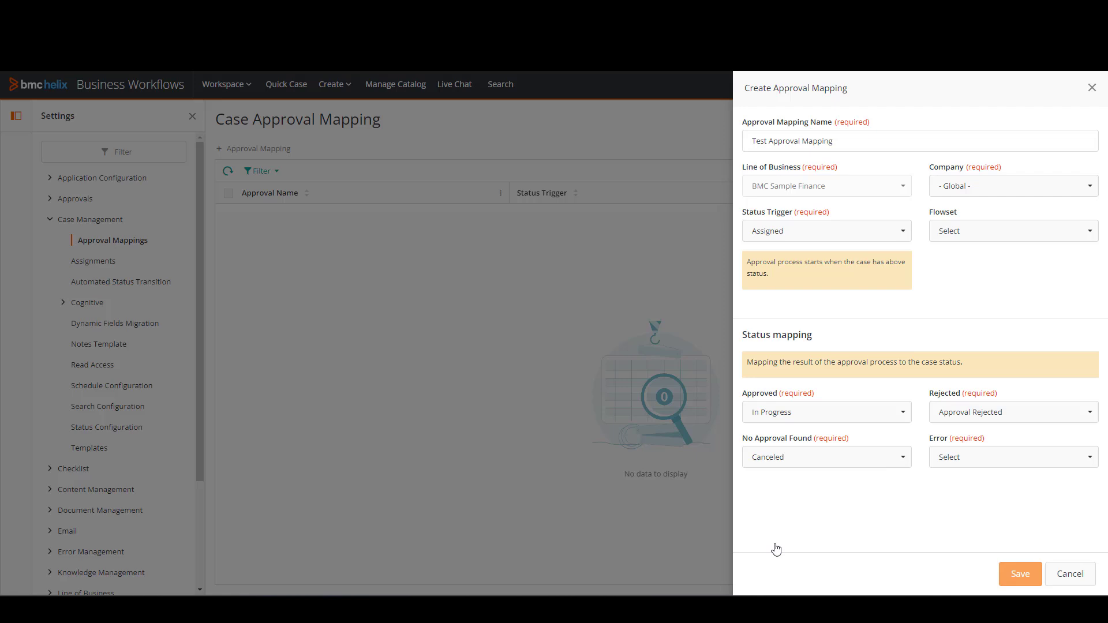
{"action": "left_click", "coordinate": [957, 462]}
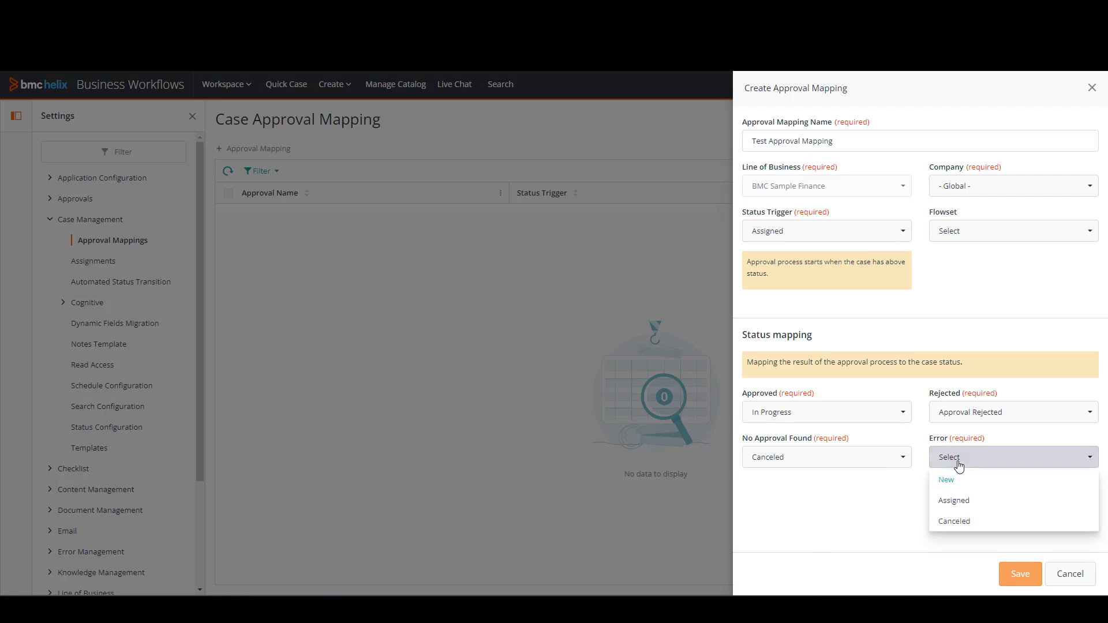
{"action": "left_click", "coordinate": [961, 524]}
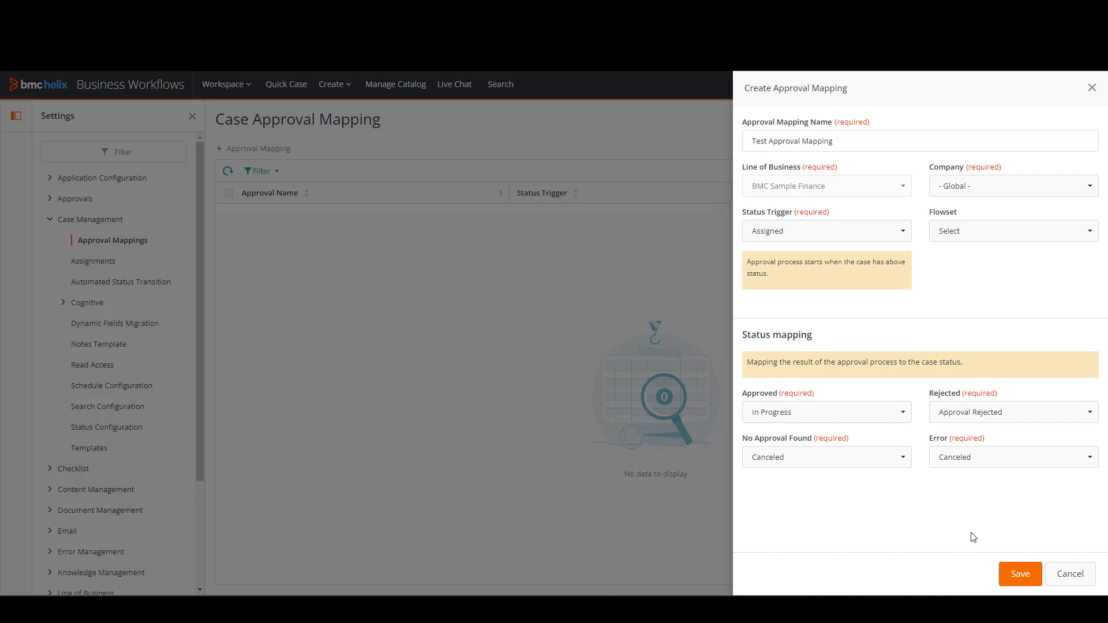
{"action": "left_click", "coordinate": [1022, 577]}
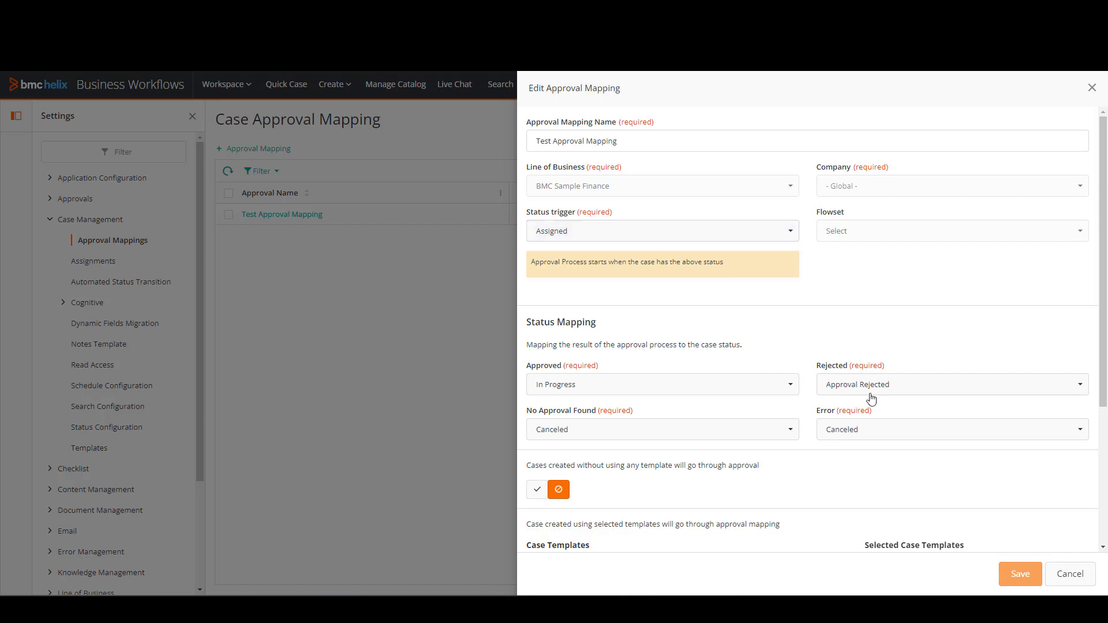
Step: Add Finance Test Template to the approval mapping's selected case templates and save the mapping
{"action": "scroll", "coordinate": [813, 472], "scroll_direction": "down", "scroll_amount": 1}
{"action": "scroll", "coordinate": [811, 461], "scroll_direction": "down", "scroll_amount": 3}
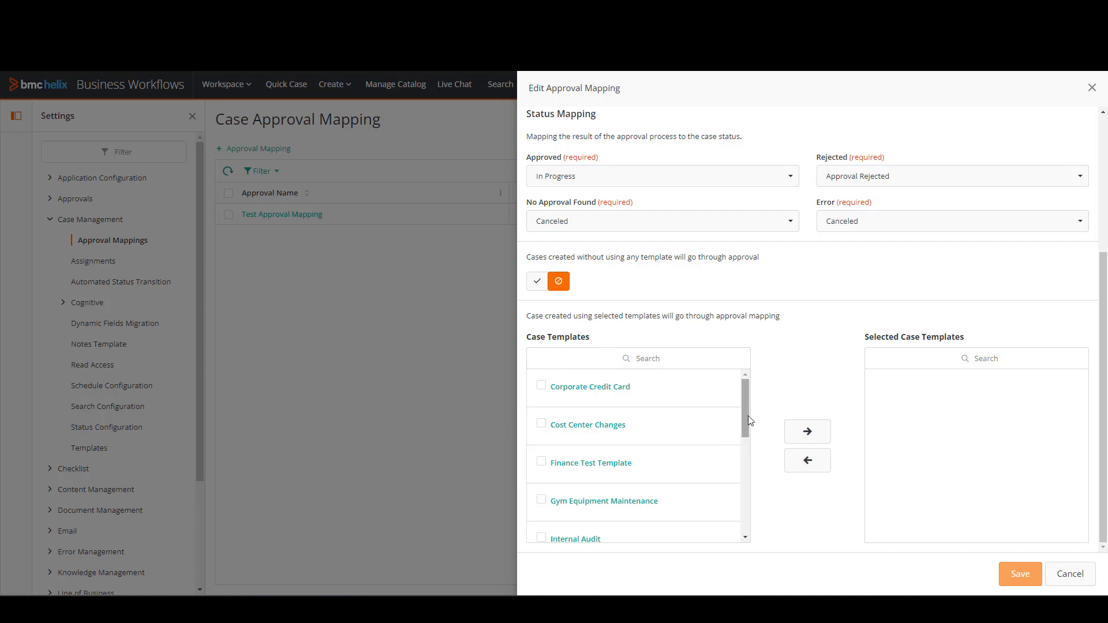
{"action": "scroll", "coordinate": [693, 438], "scroll_direction": "down", "scroll_amount": 1}
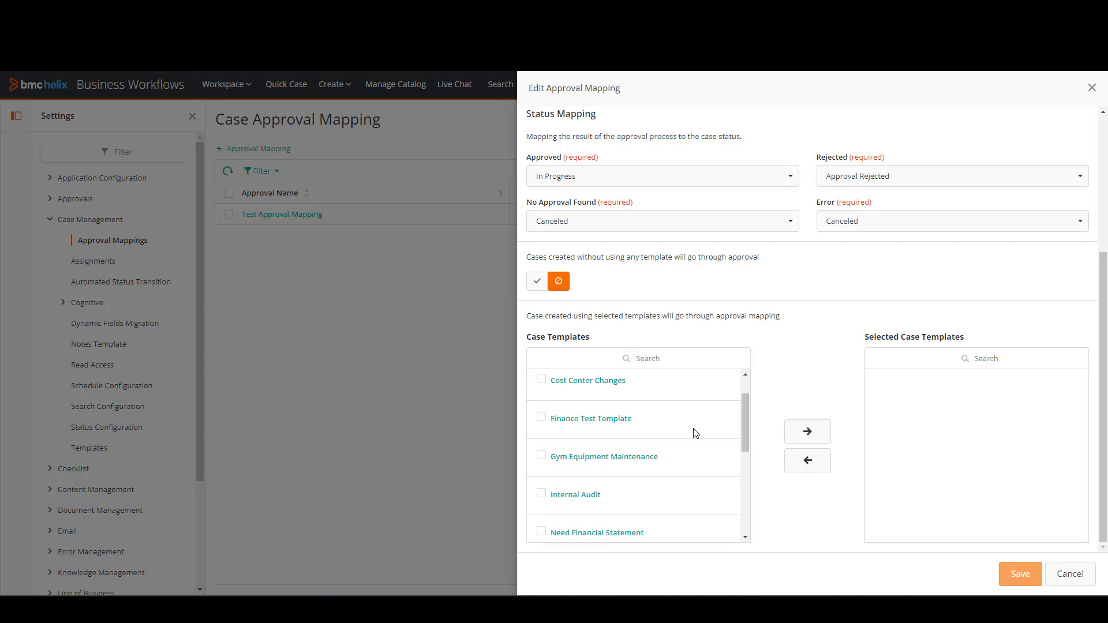
{"action": "left_click", "coordinate": [543, 418]}
{"action": "left_click", "coordinate": [808, 434]}
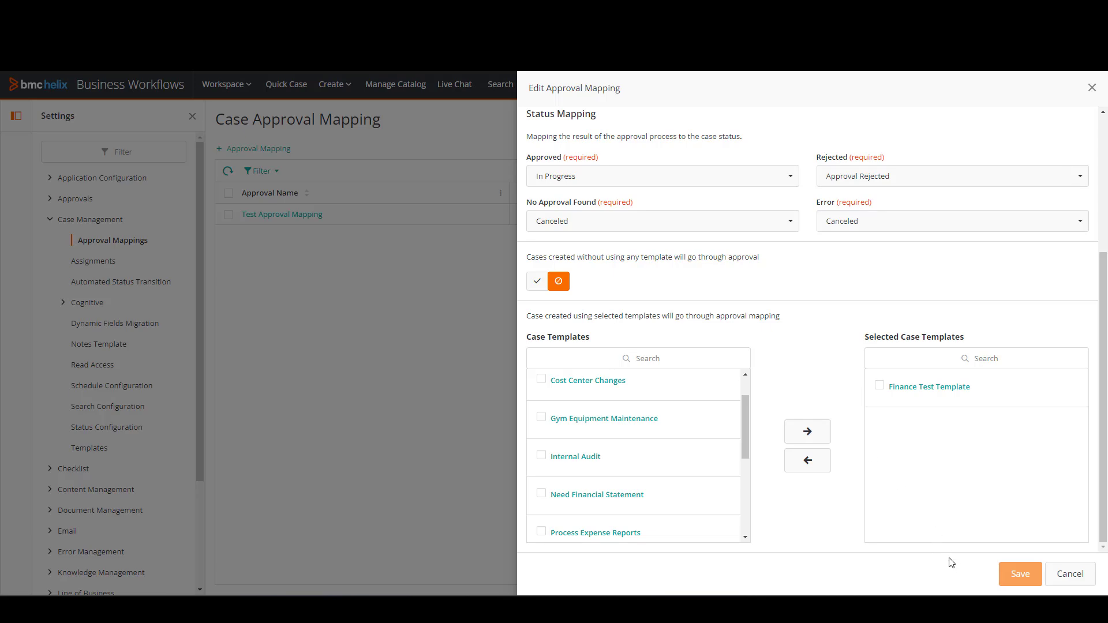
{"action": "left_click", "coordinate": [537, 283]}
{"action": "left_click", "coordinate": [560, 284]}
{"action": "left_click", "coordinate": [1020, 574]}
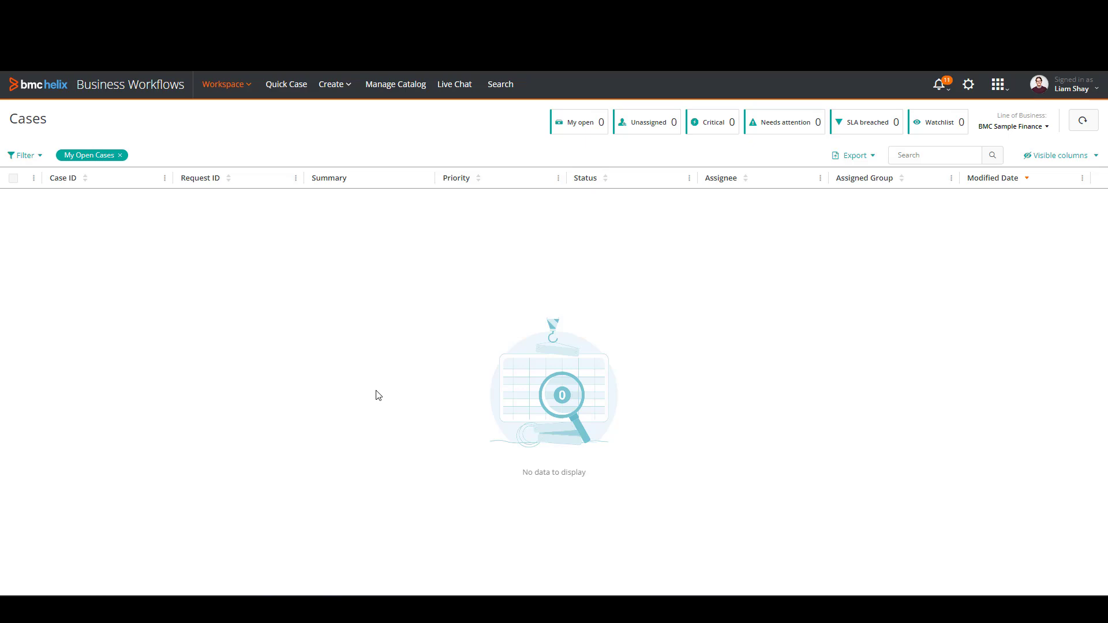
Step: Start a new case and fill in the requester by searching for the admin employee's first name
{"action": "left_click", "coordinate": [337, 92]}
{"action": "left_click", "coordinate": [338, 120]}
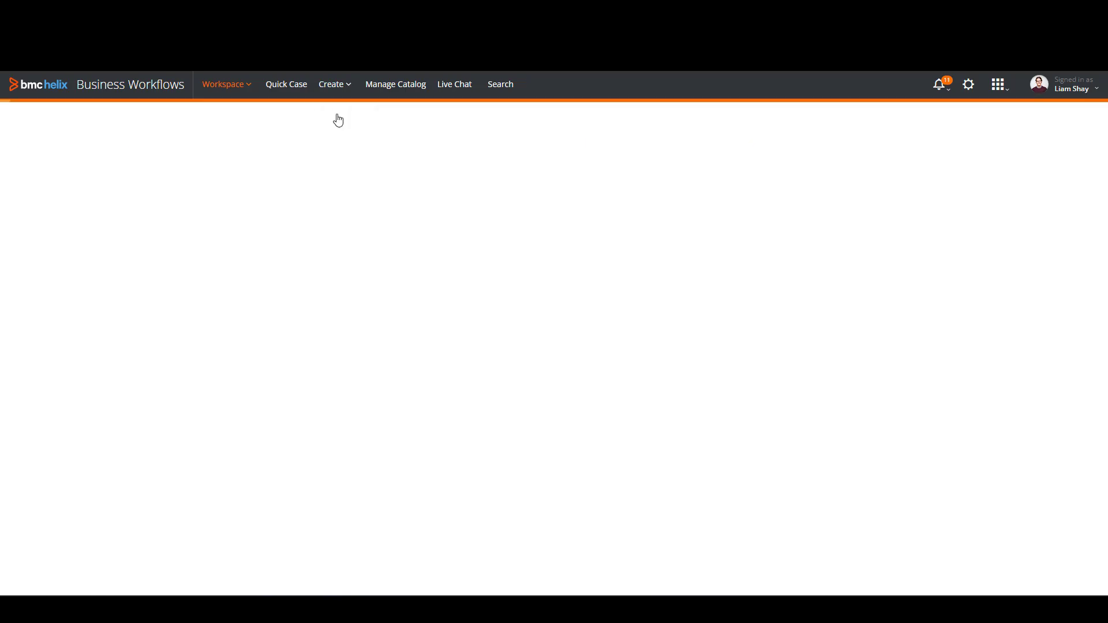
{"action": "left_click", "coordinate": [167, 182]}
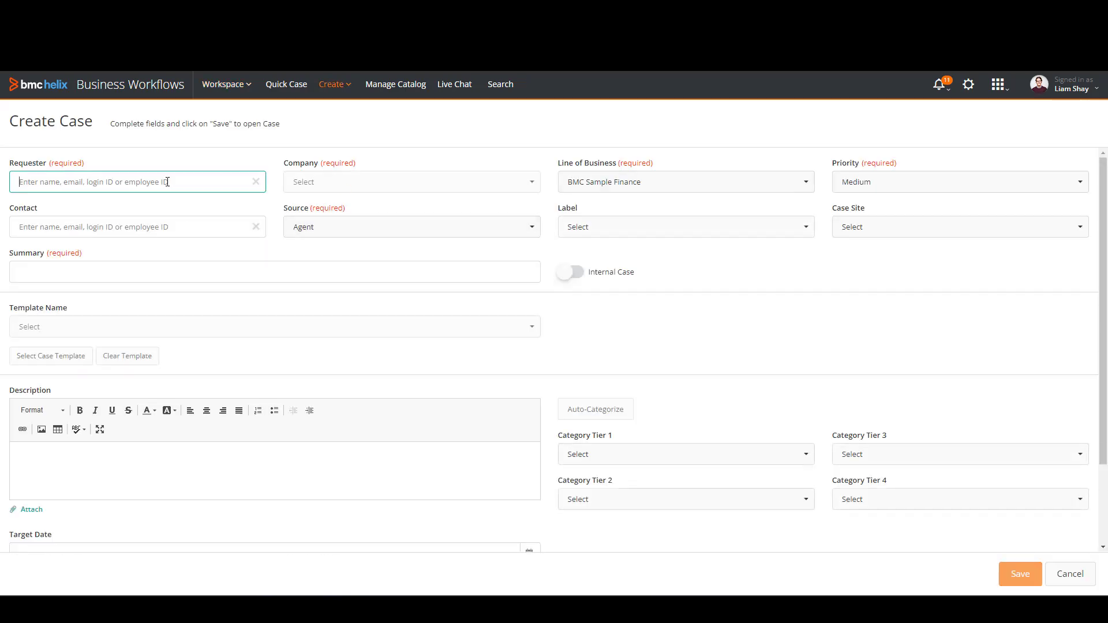
{"action": "type", "text": "hannah"}
{"action": "left_click", "coordinate": [162, 208]}
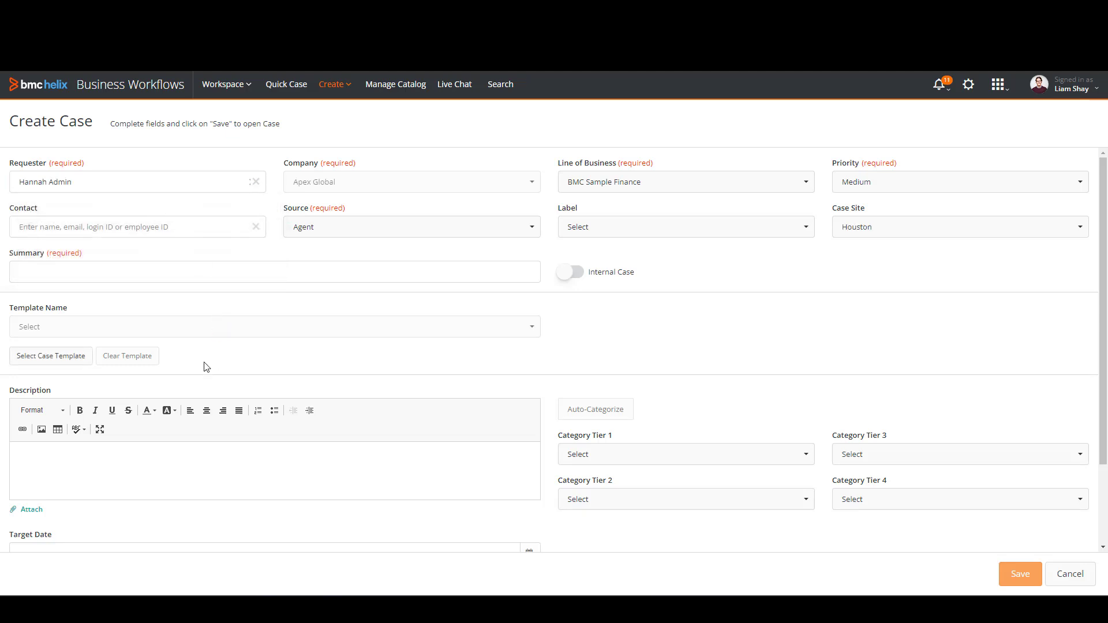
Step: Apply Finance Test Template from the full list of case templates to the new case
{"action": "left_click", "coordinate": [57, 362]}
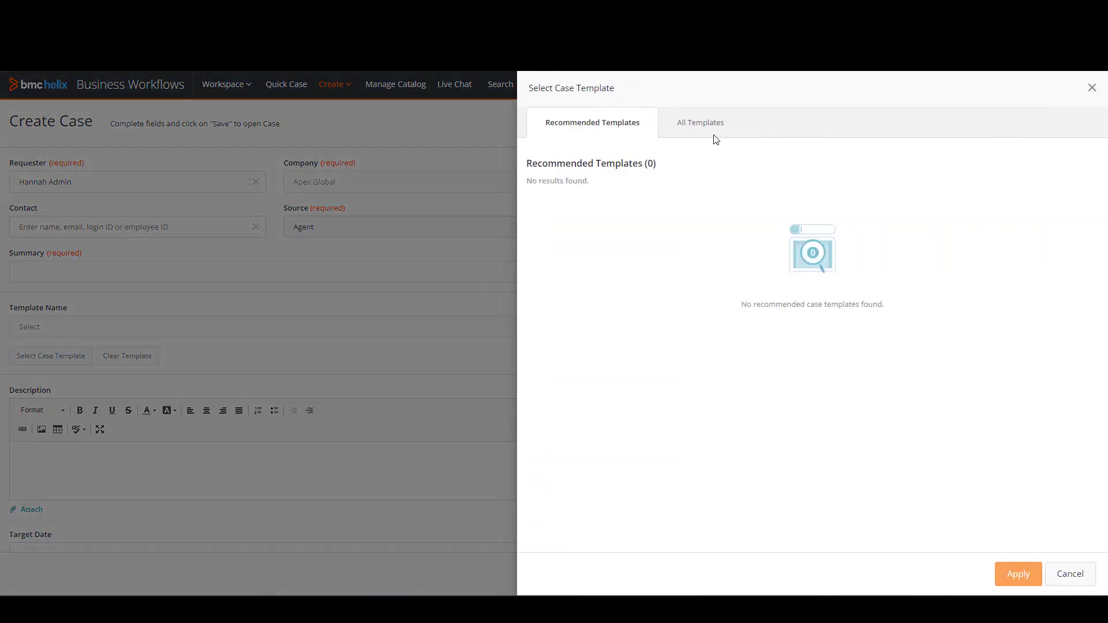
{"action": "left_click", "coordinate": [719, 122]}
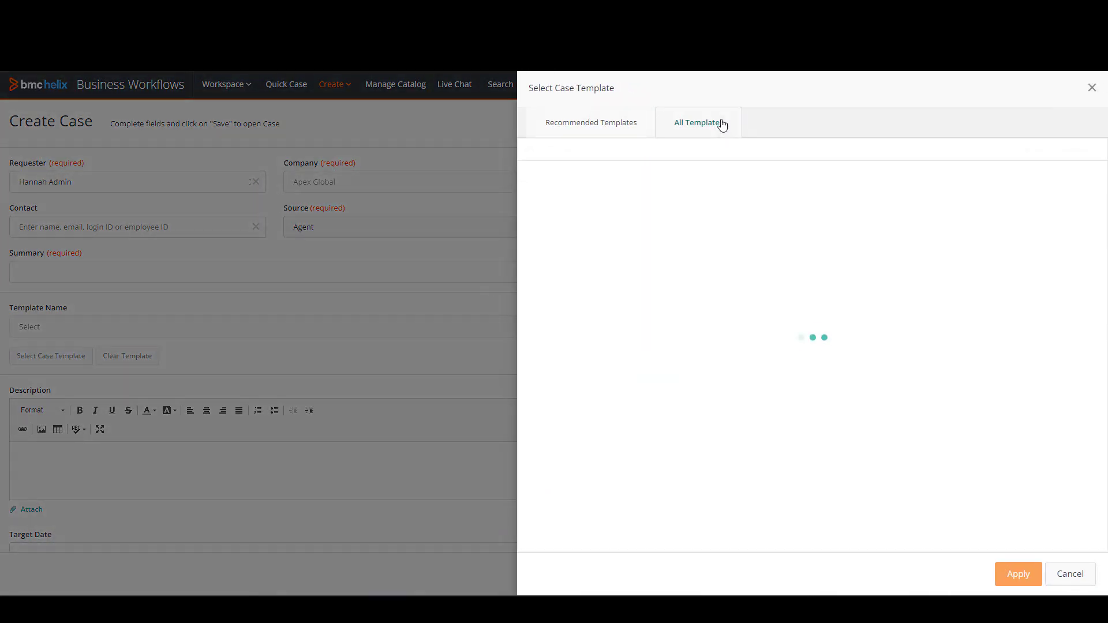
{"action": "left_click", "coordinate": [530, 235]}
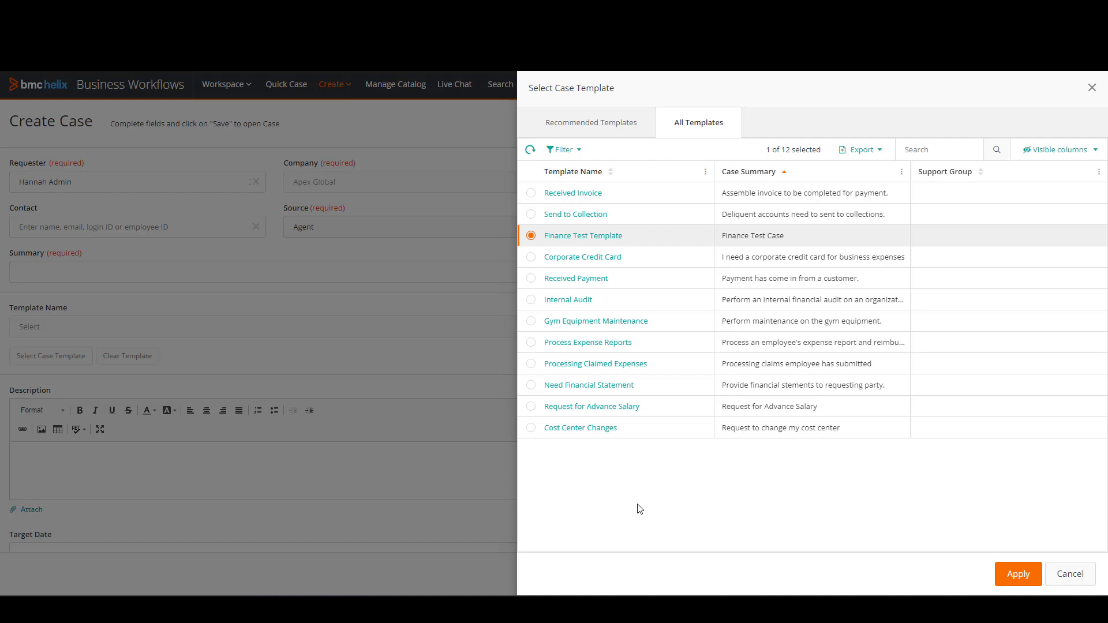
{"action": "left_click", "coordinate": [1019, 575]}
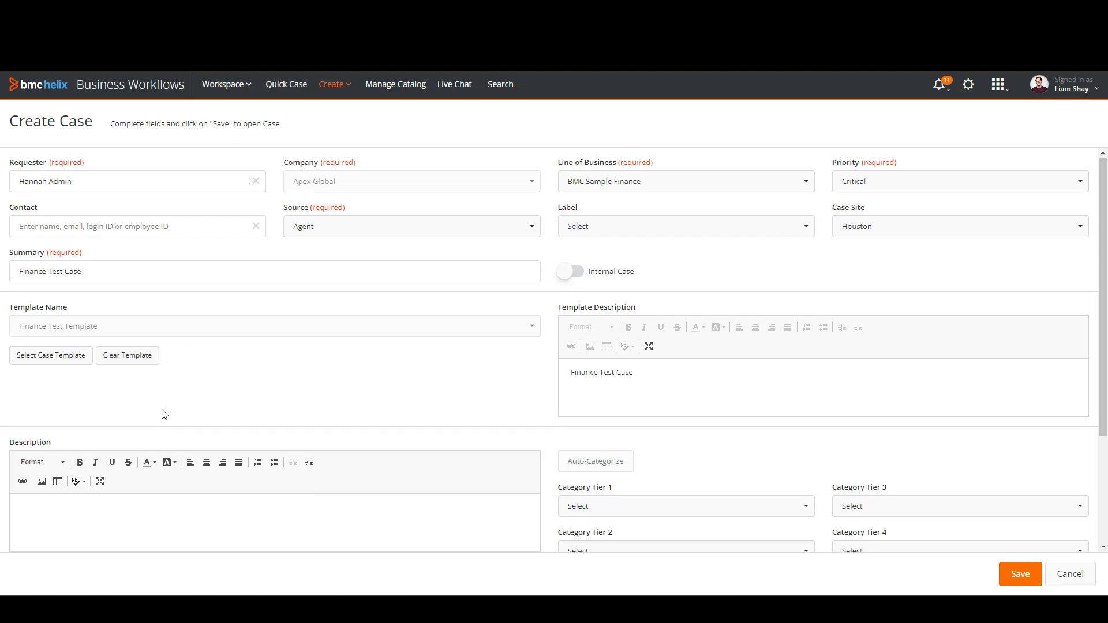
Step: Set the case's assigned group to Apex Global - Payroll, save the case and open it
{"action": "scroll", "coordinate": [164, 414], "scroll_direction": "down", "scroll_amount": 3}
{"action": "left_click", "coordinate": [109, 513]}
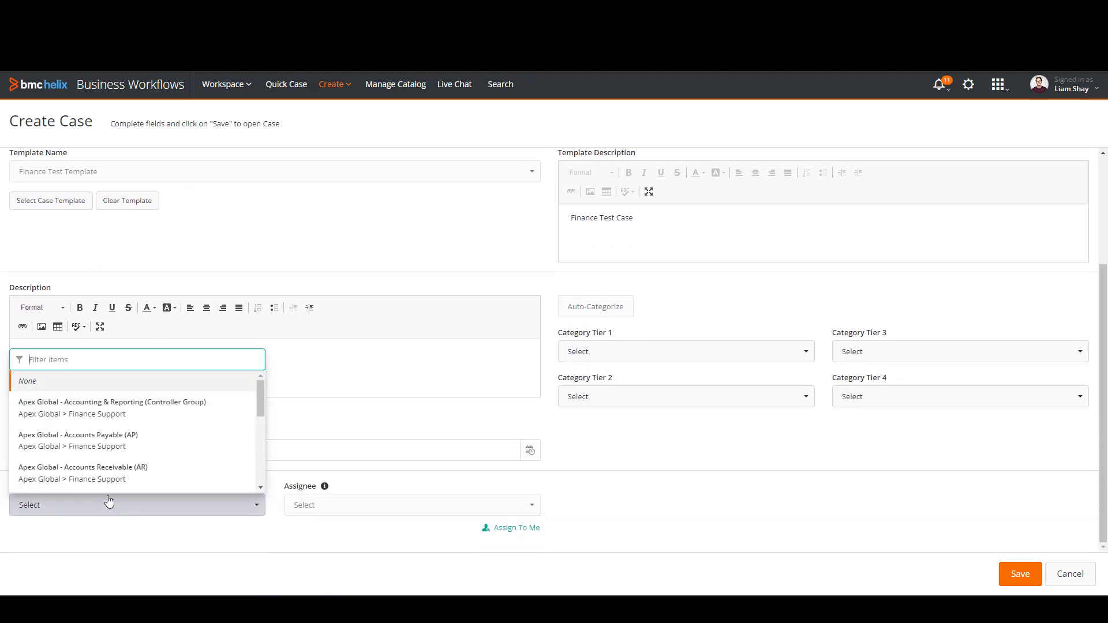
{"action": "scroll", "coordinate": [104, 458], "scroll_direction": "down", "scroll_amount": 5}
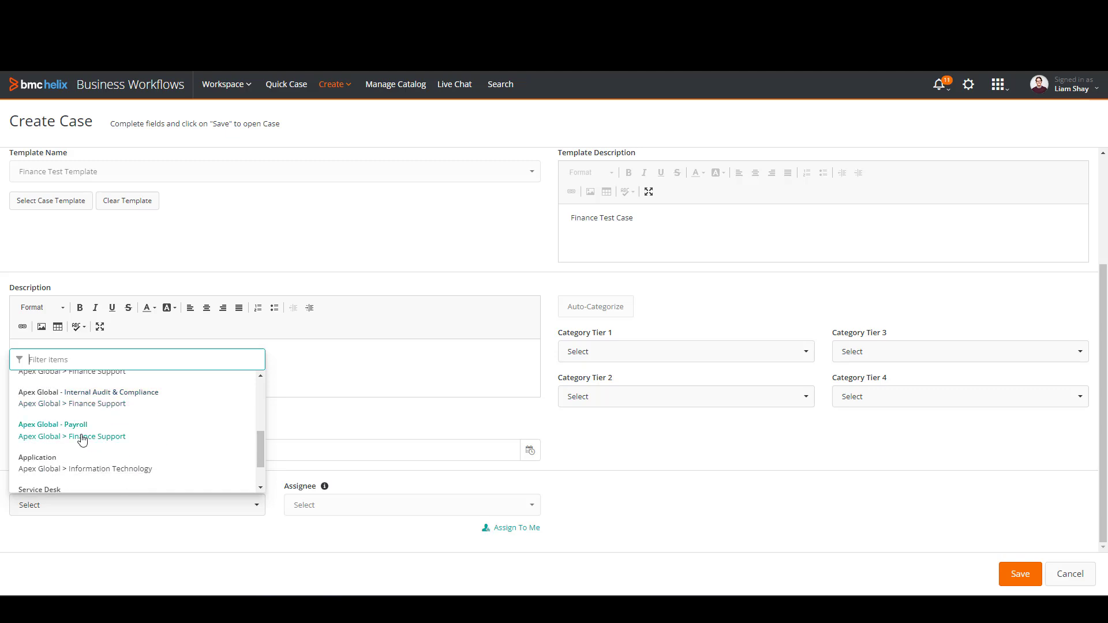
{"action": "left_click", "coordinate": [81, 436]}
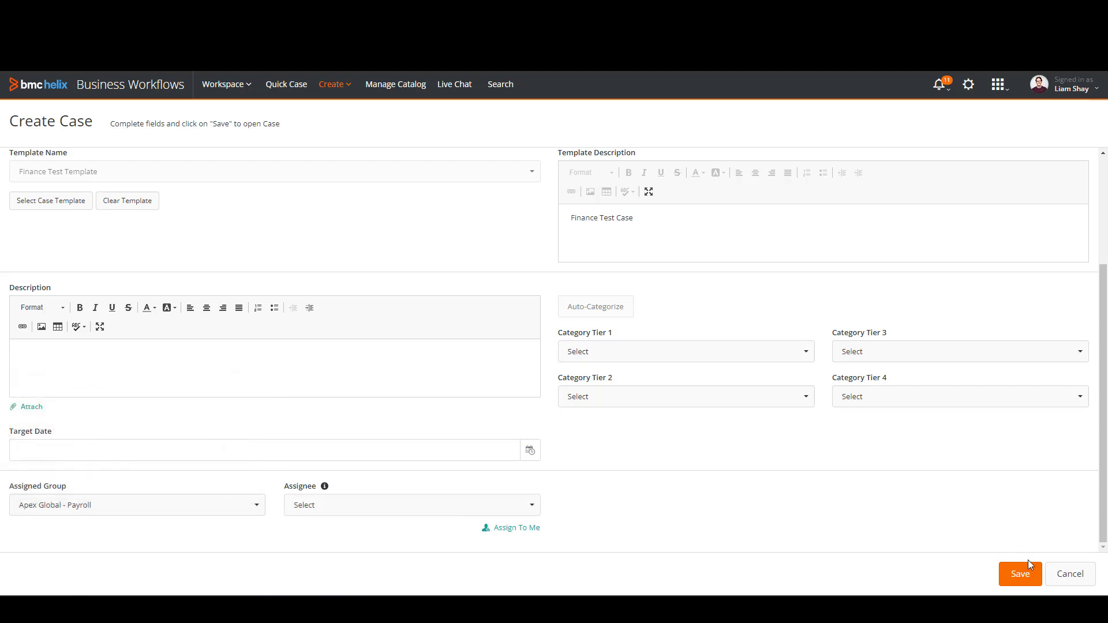
{"action": "left_click", "coordinate": [1020, 577]}
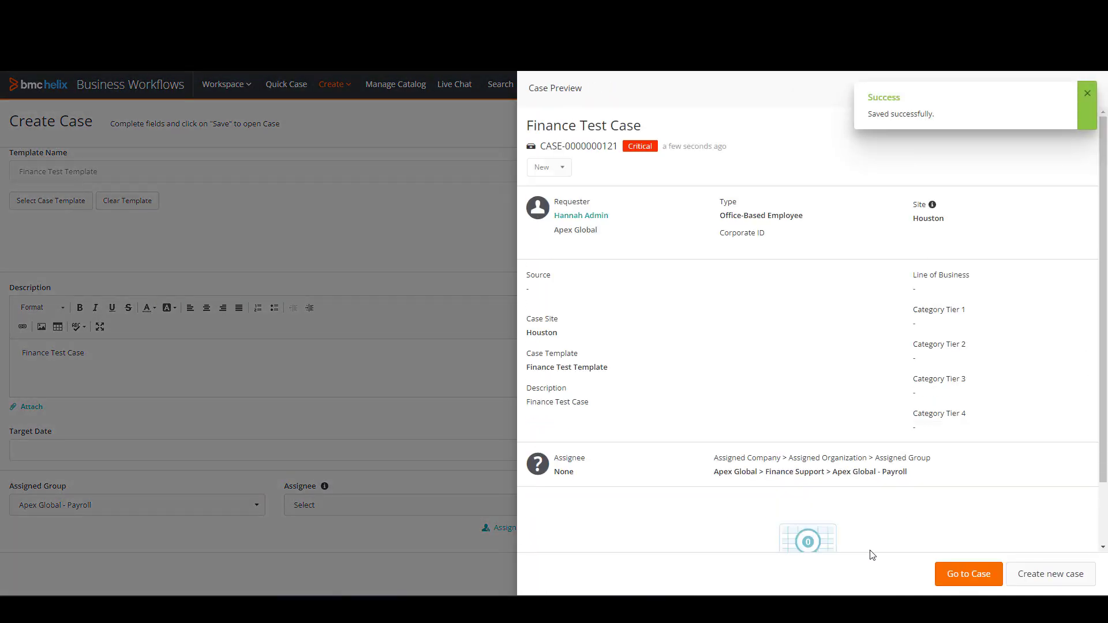
{"action": "left_click", "coordinate": [970, 576]}
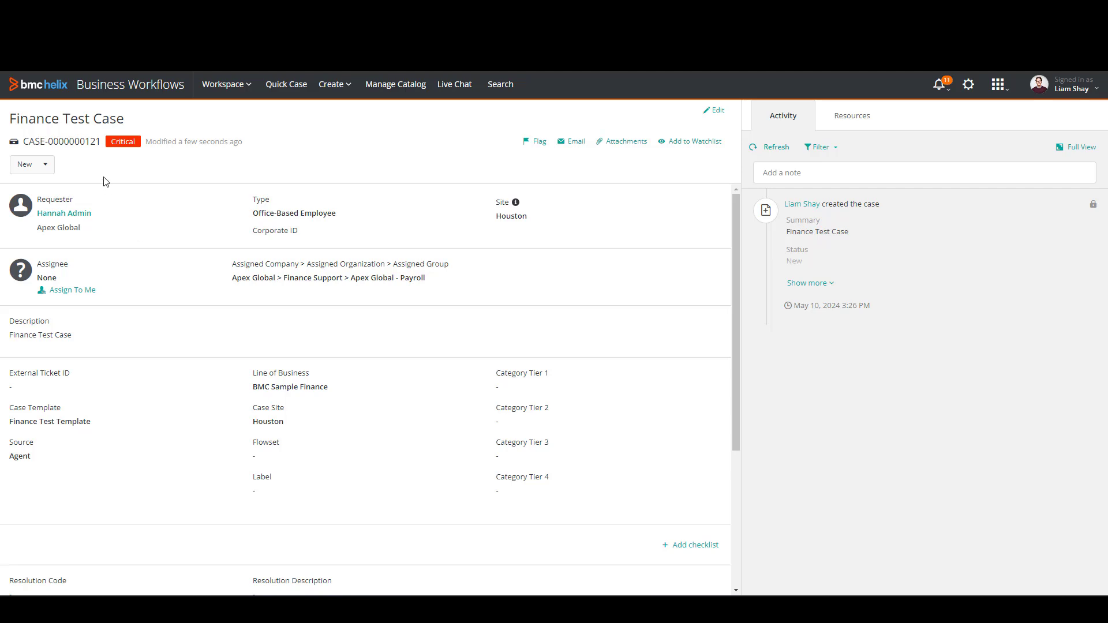
Step: Set the Finance Test Case's status to Assigned, save the change and review the list of pending approvers
{"action": "left_click", "coordinate": [48, 167]}
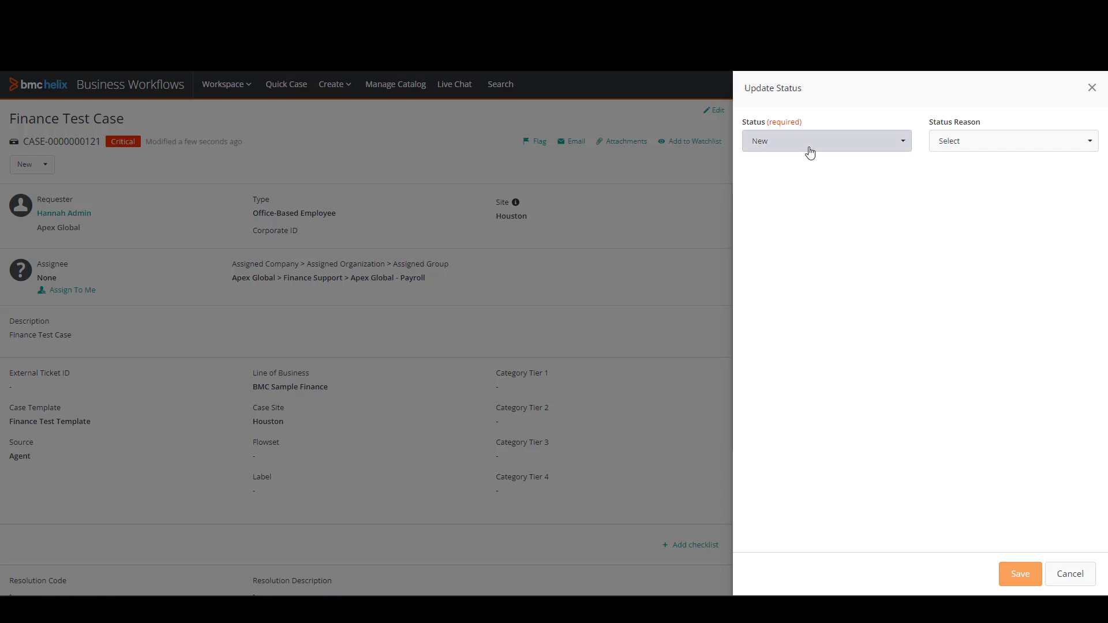
{"action": "left_click", "coordinate": [807, 151]}
{"action": "left_click", "coordinate": [774, 185]}
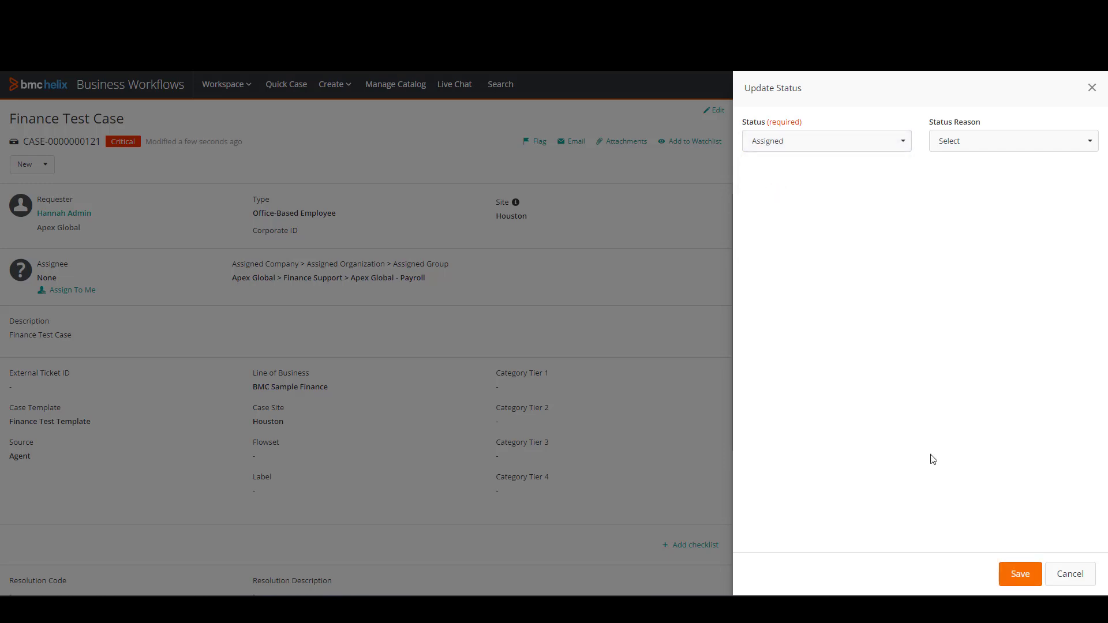
{"action": "left_click", "coordinate": [1015, 581]}
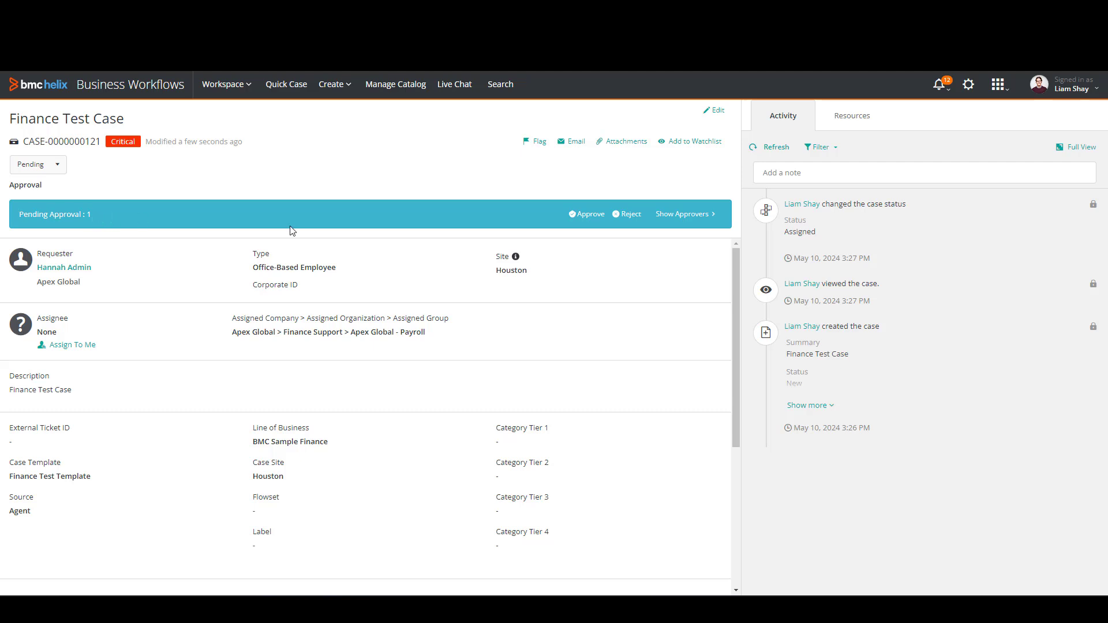
{"action": "left_click", "coordinate": [698, 221]}
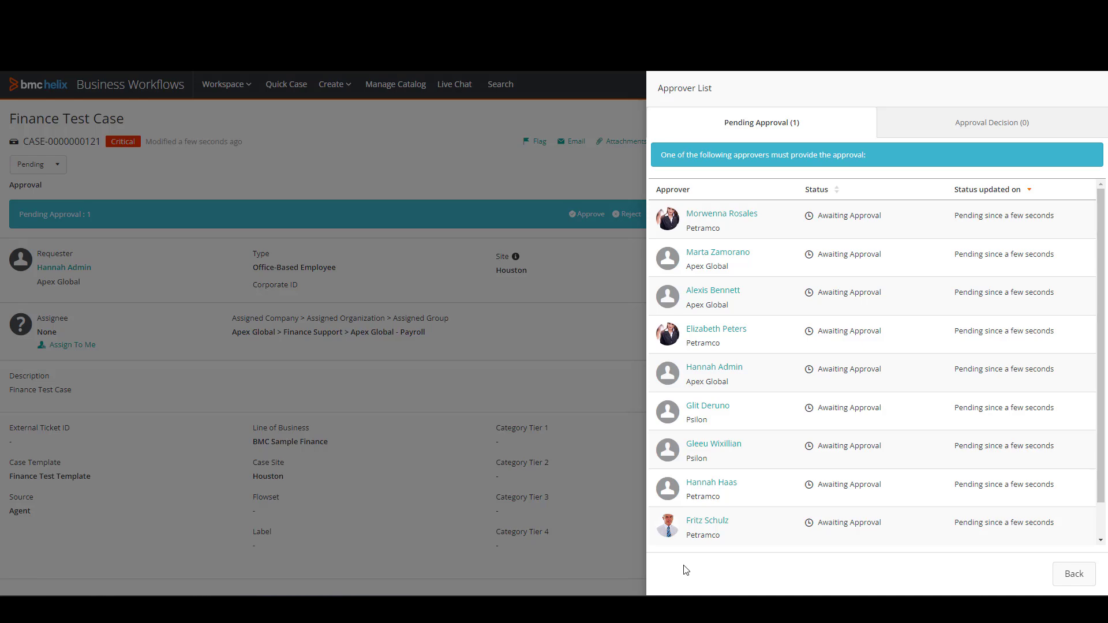
{"action": "left_click", "coordinate": [1074, 574]}
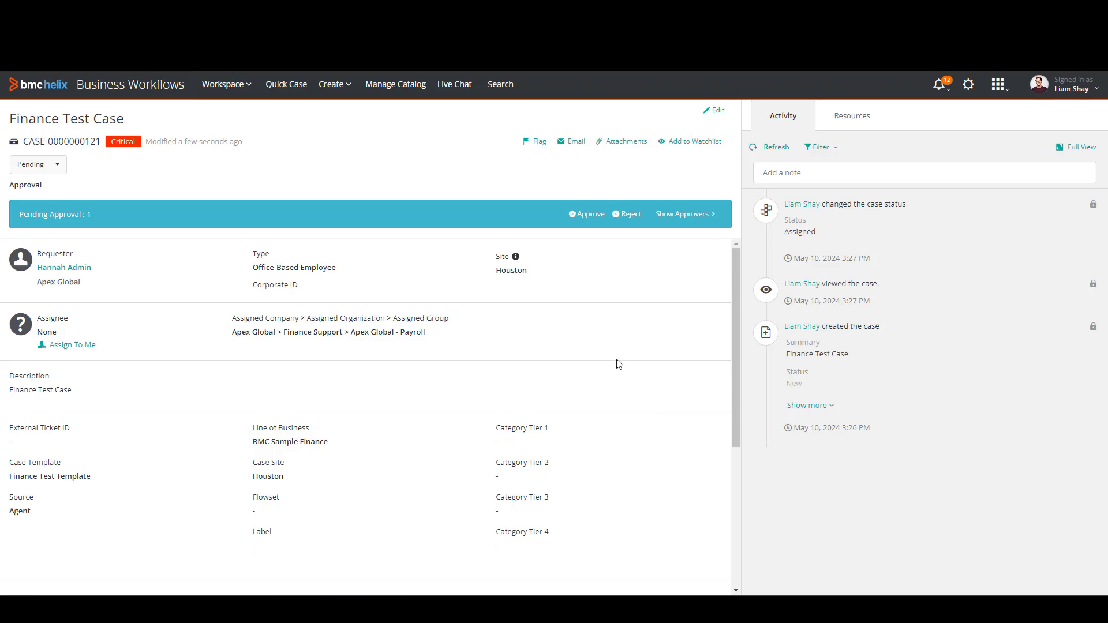
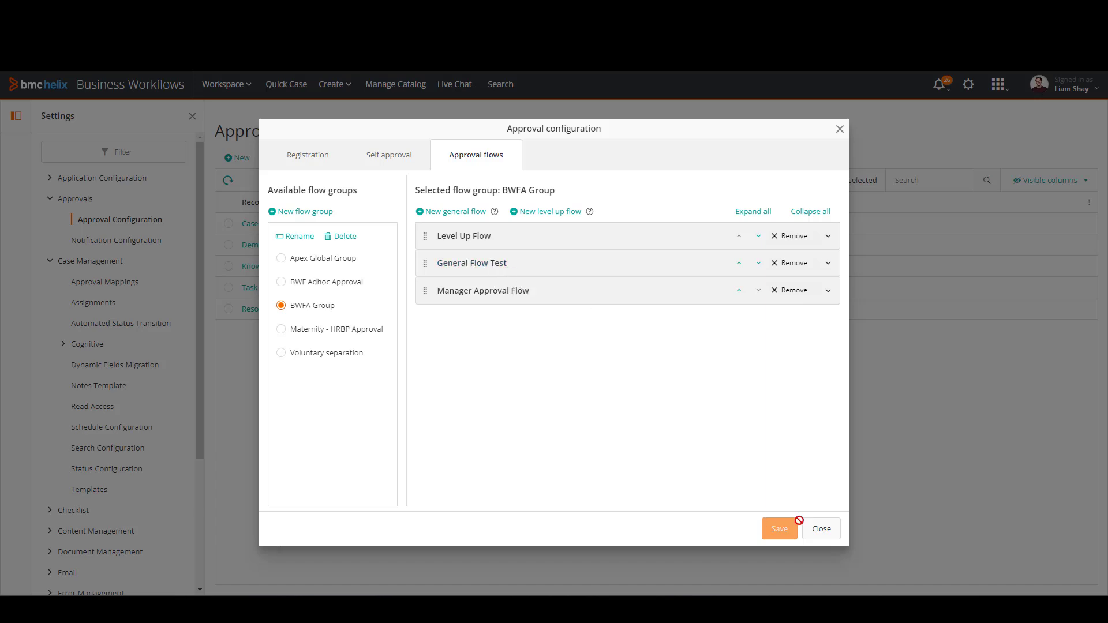
Step: Close the case approval configuration and review the settings of Test Approval Mapping without changing them
{"action": "left_click", "coordinate": [821, 528]}
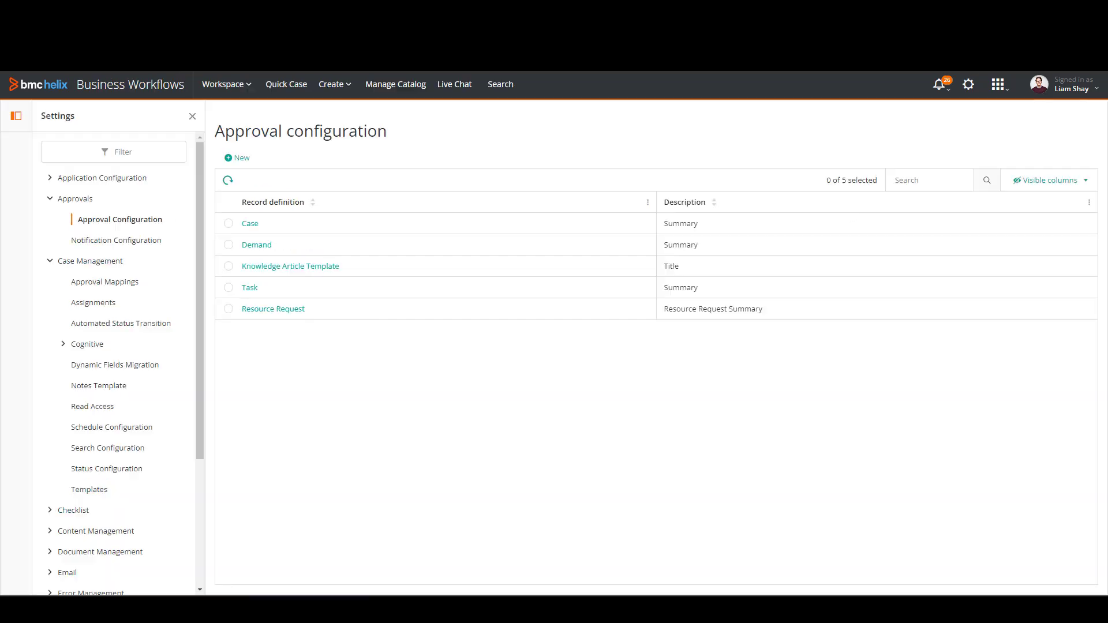
{"action": "left_click", "coordinate": [106, 282]}
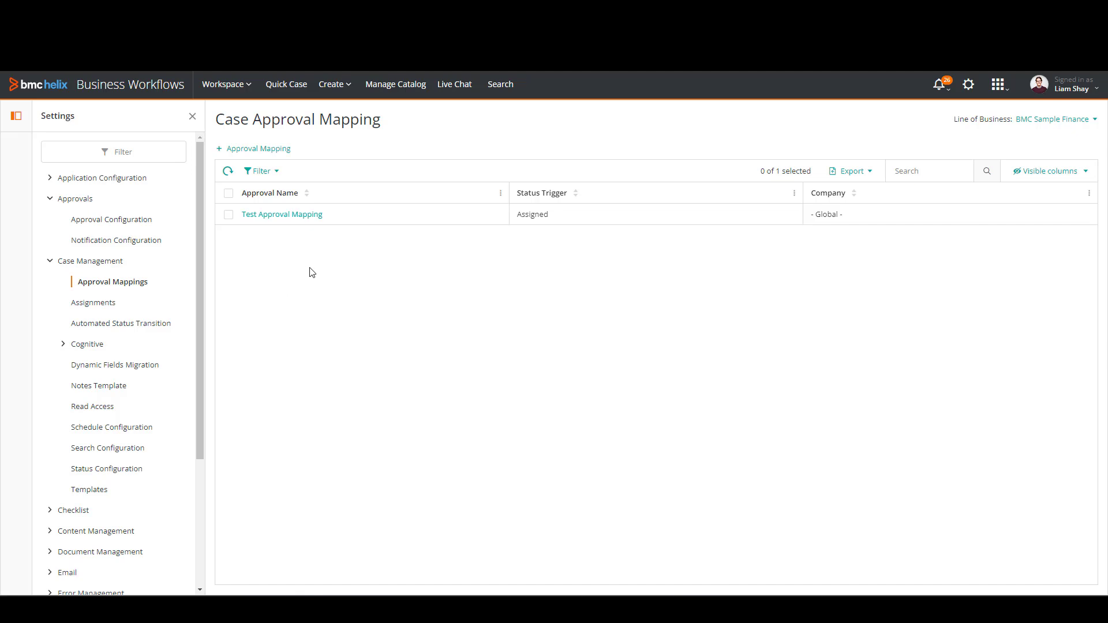
{"action": "left_click", "coordinate": [299, 218]}
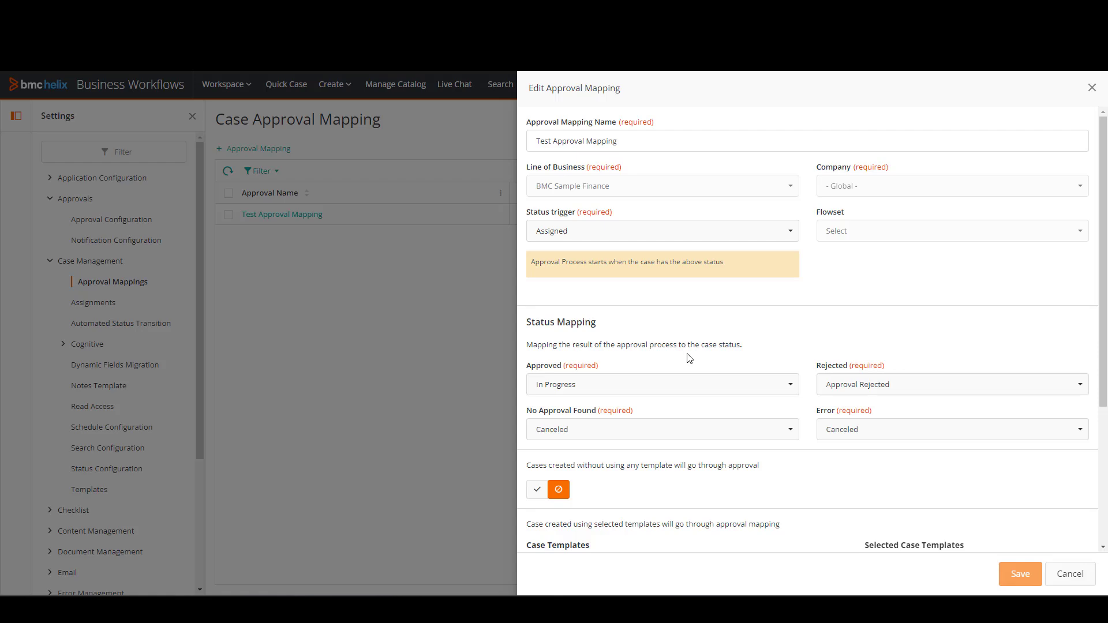
{"action": "left_click", "coordinate": [1079, 575]}
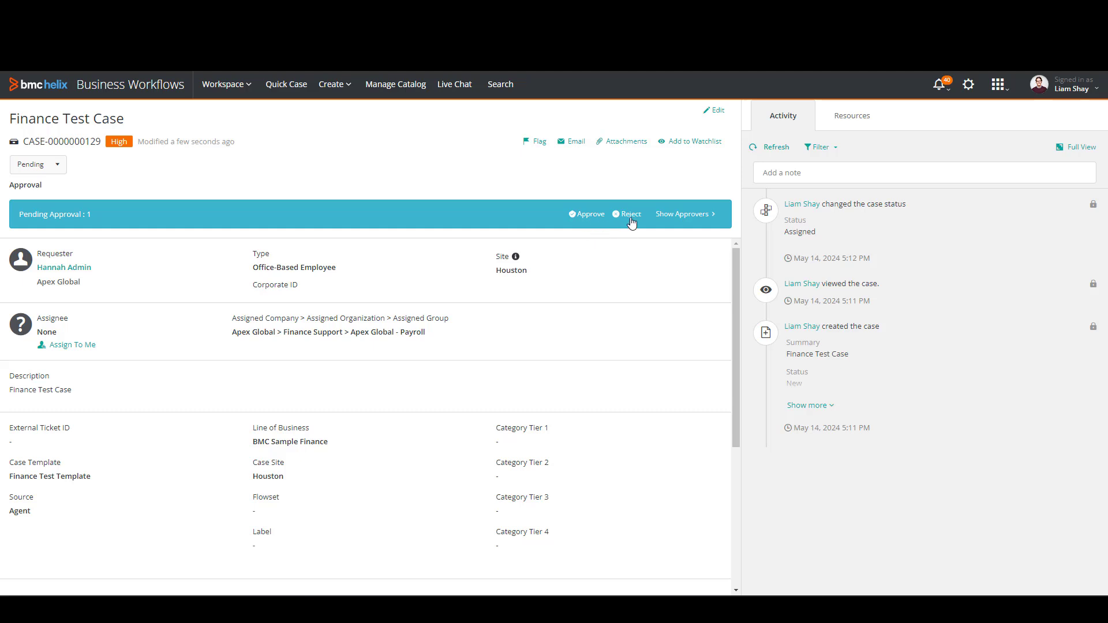
Step: Check the pending approver of the high-priority Finance Test Case and approve the case without entering a reason
{"action": "left_click", "coordinate": [686, 219]}
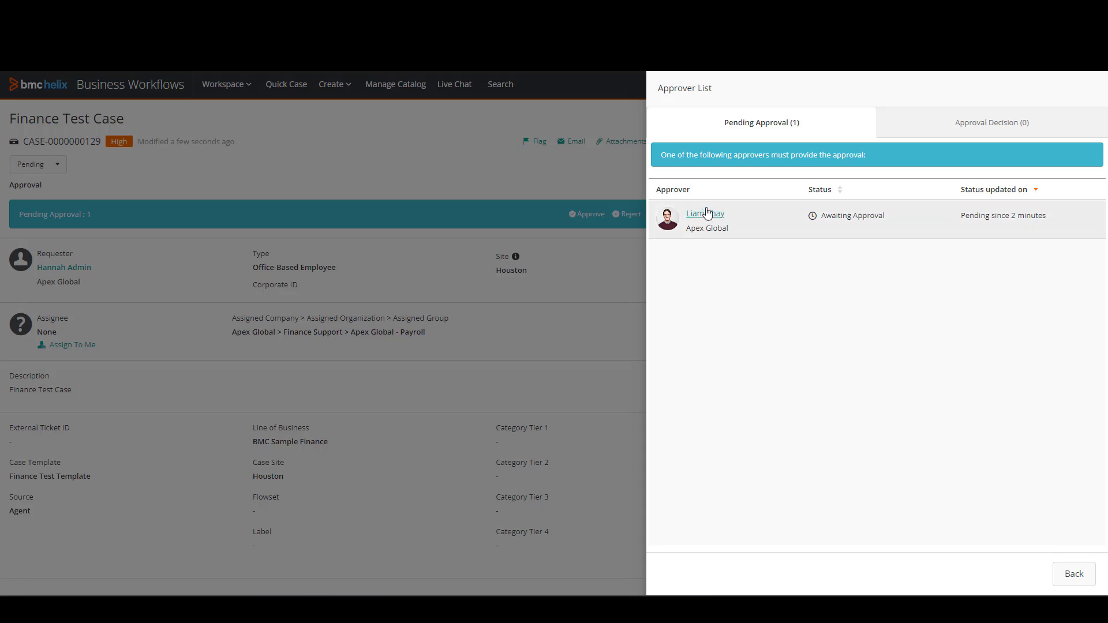
{"action": "left_click", "coordinate": [1071, 574]}
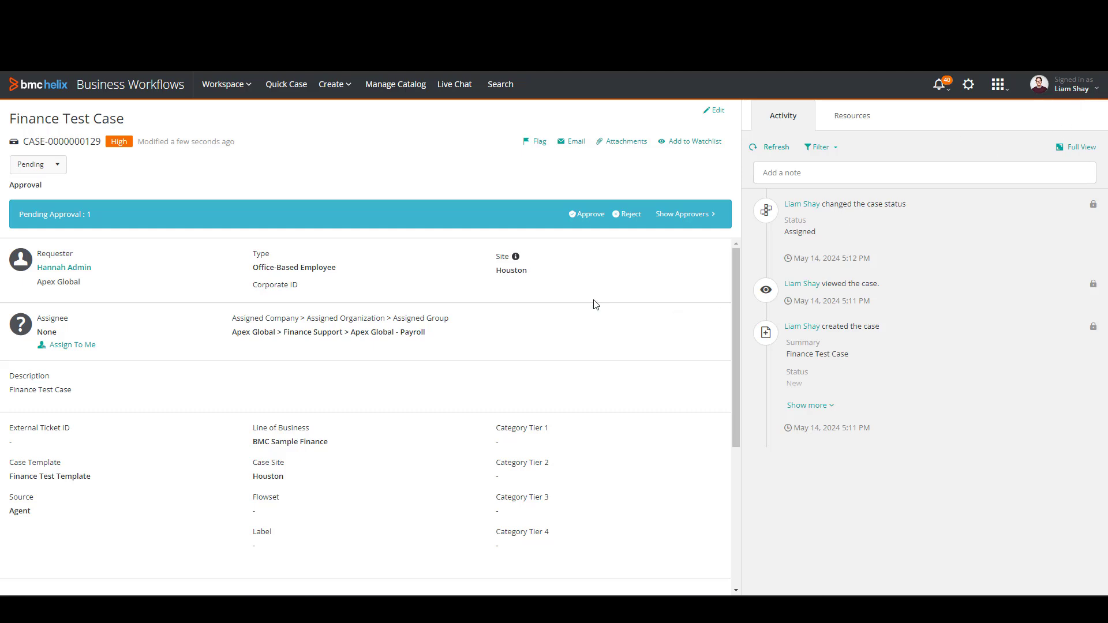
{"action": "left_click", "coordinate": [588, 215]}
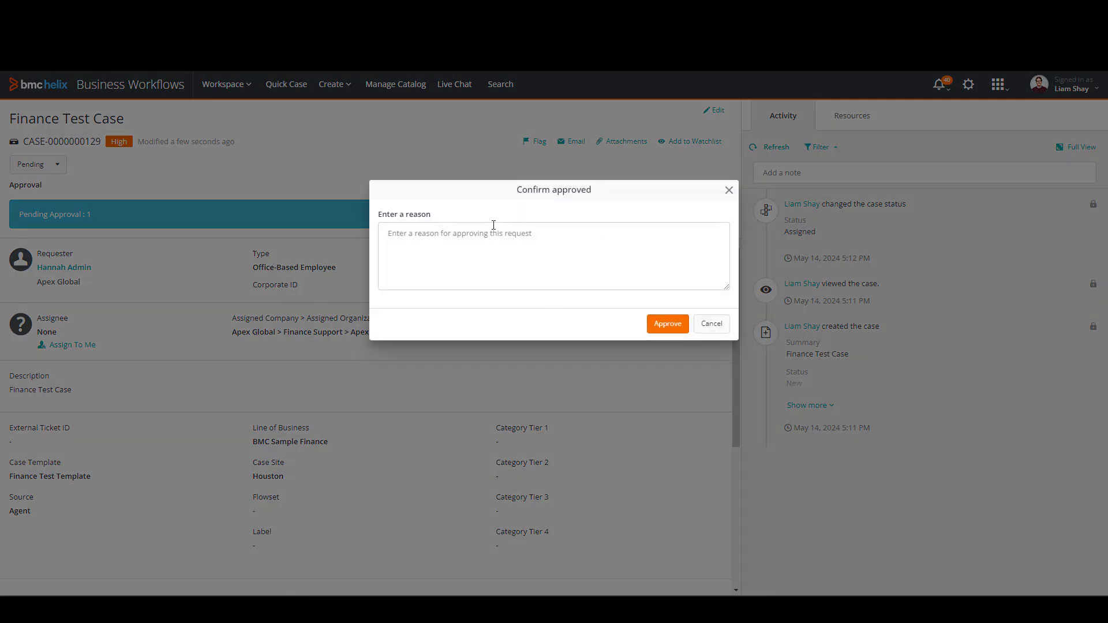
{"action": "left_click", "coordinate": [669, 325]}
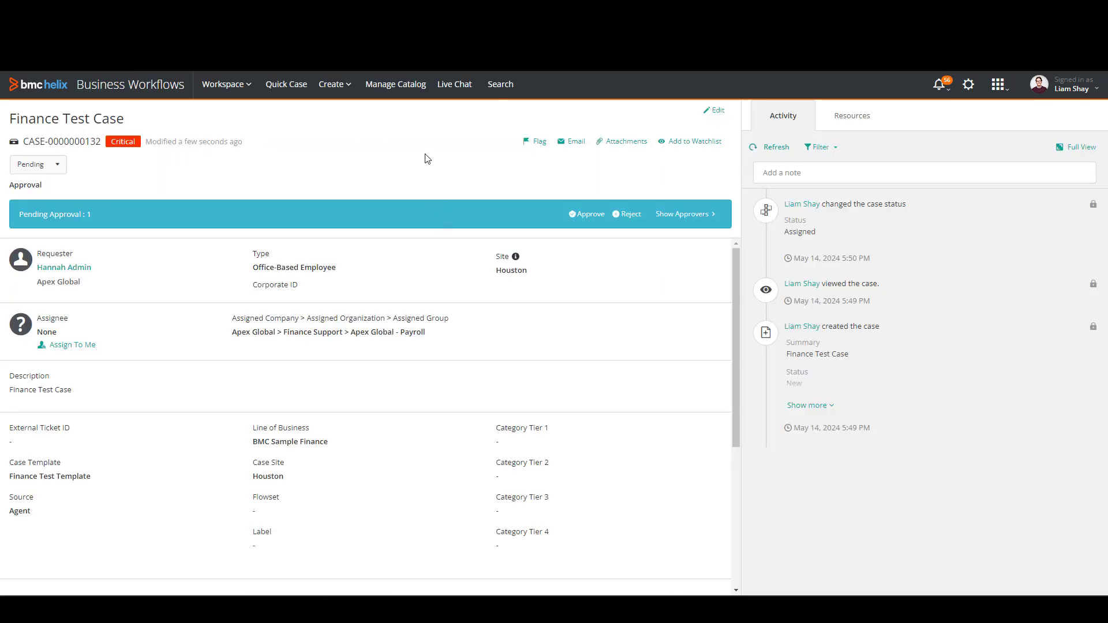
Step: Switch from the critical Finance Test Case to the Approval application and locate its request among the pending ones
{"action": "left_click", "coordinate": [998, 93]}
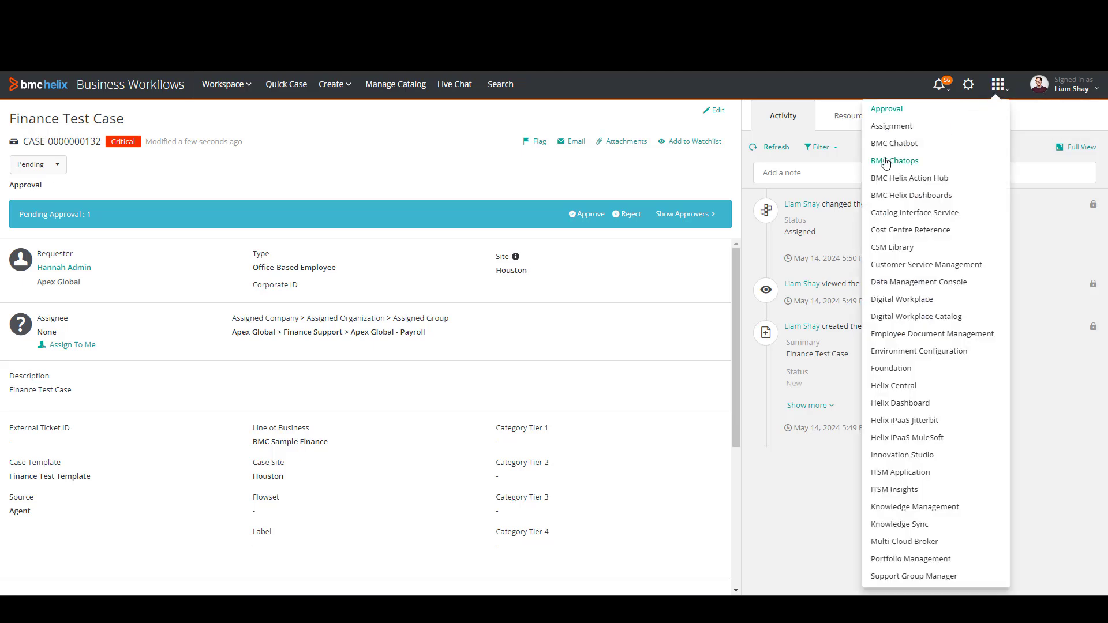
{"action": "left_click", "coordinate": [887, 110]}
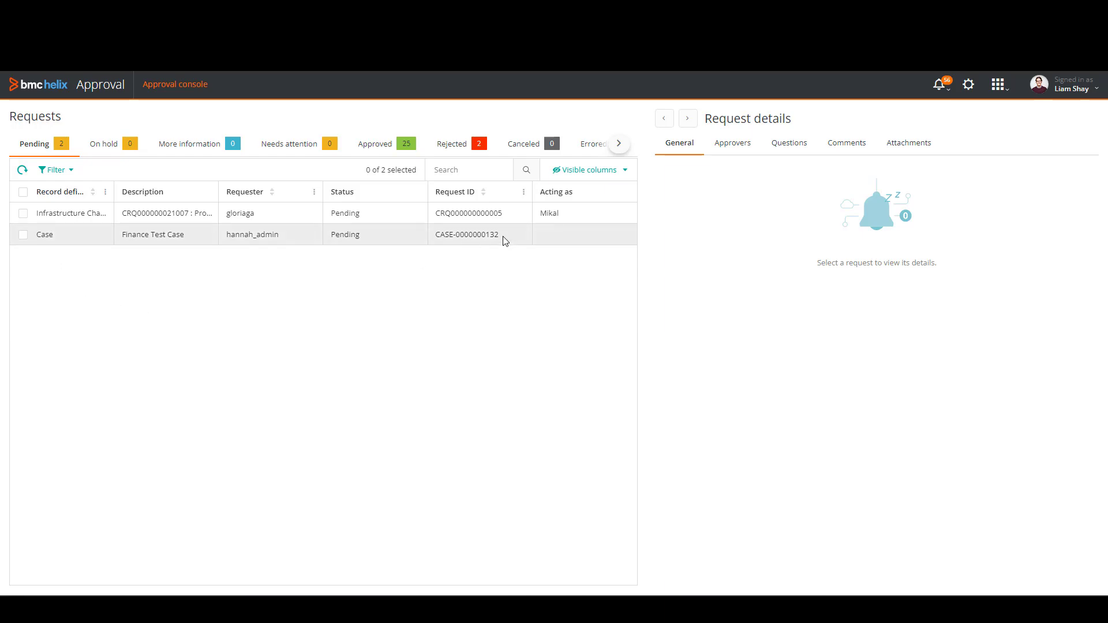
{"action": "left_click_drag", "start_coordinate": [502, 238], "coordinate": [436, 237]}
{"action": "left_click", "coordinate": [436, 262]}
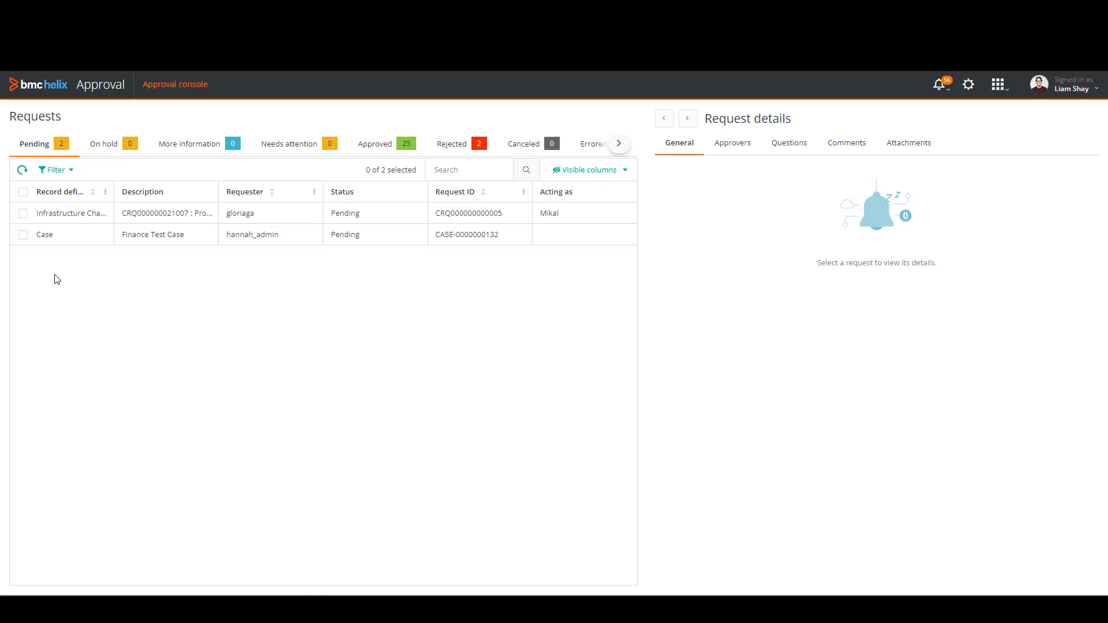
Step: Review the Finance Test Case request's general details and approver, and approve it without a justification reason
{"action": "left_click", "coordinate": [23, 235]}
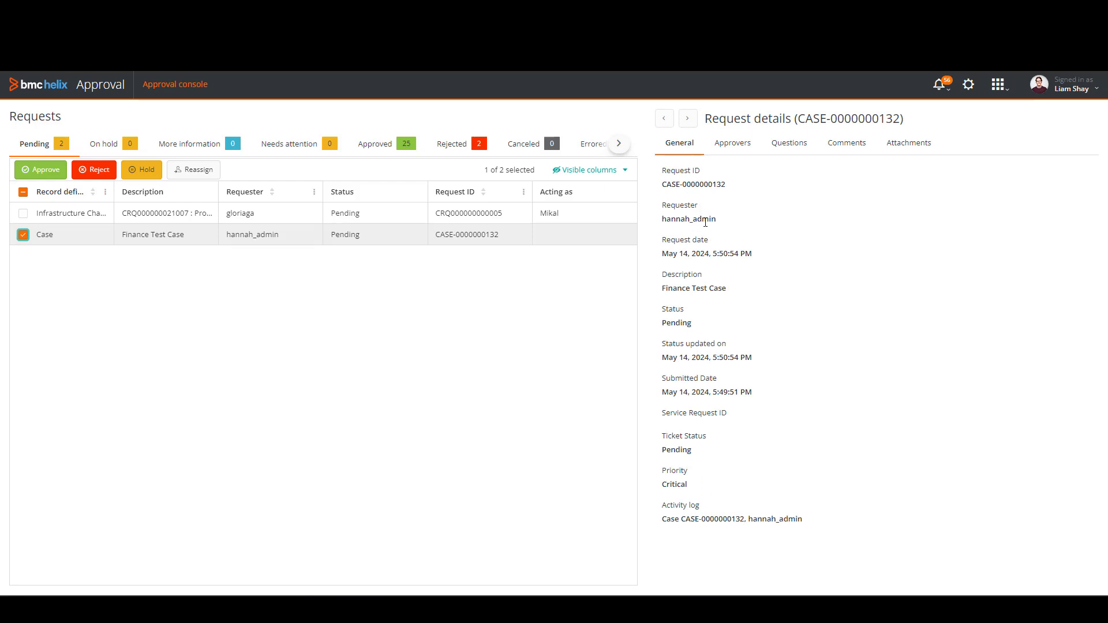
{"action": "left_click", "coordinate": [731, 146]}
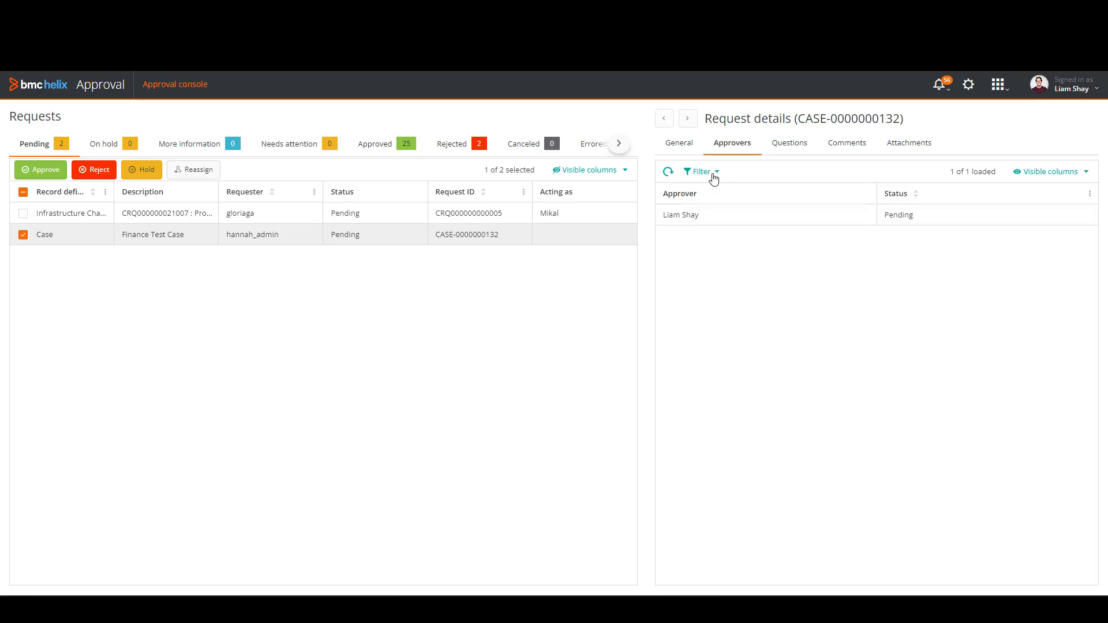
{"action": "left_click", "coordinate": [679, 144]}
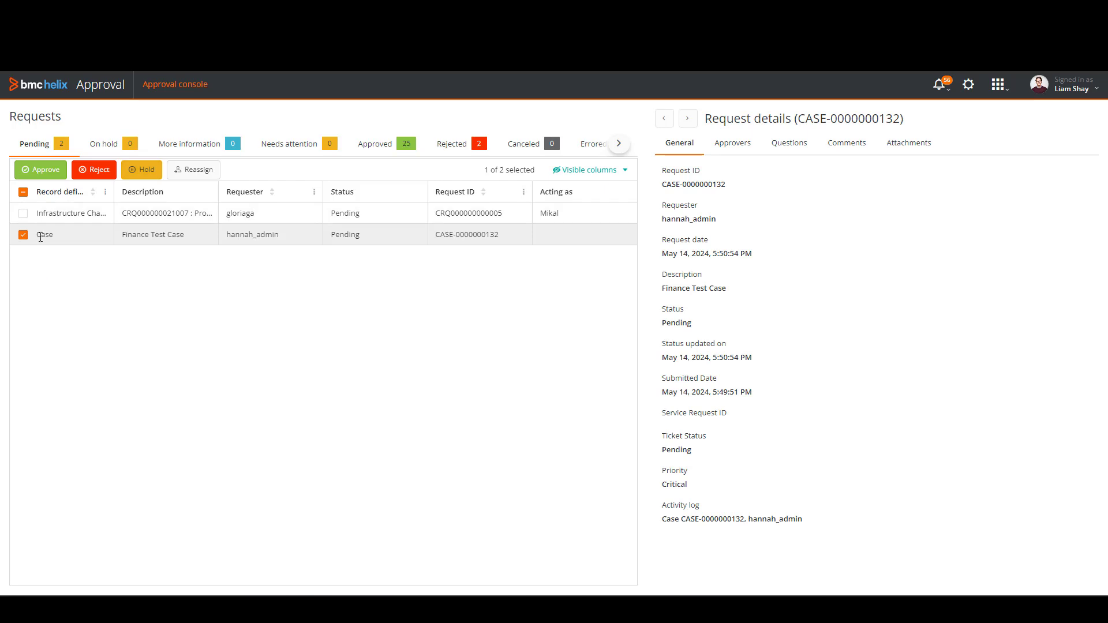
{"action": "left_click", "coordinate": [43, 172]}
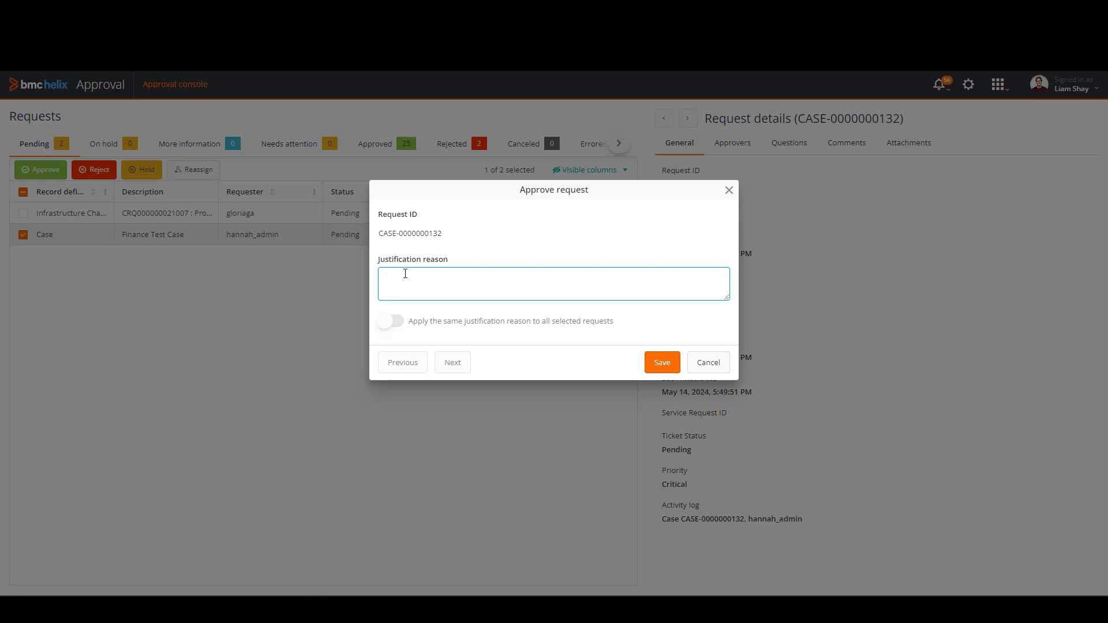
{"action": "left_click", "coordinate": [667, 368]}
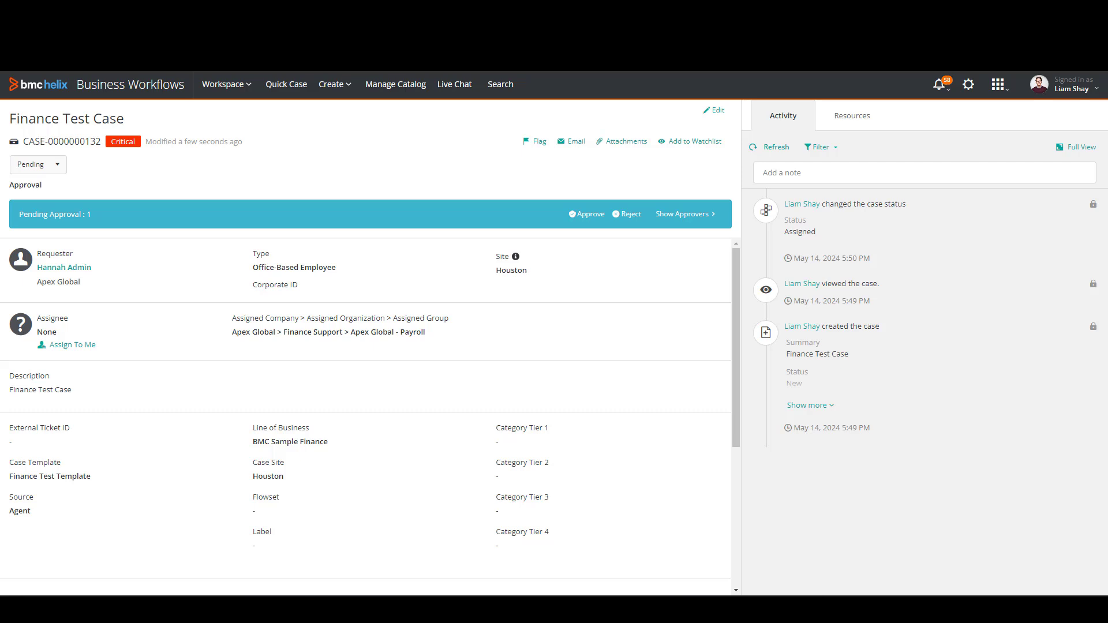
Step: Reload the Finance Test Case in Business Workflows and examine who must provide the next approval
{"action": "left_click", "coordinate": [96, 80]}
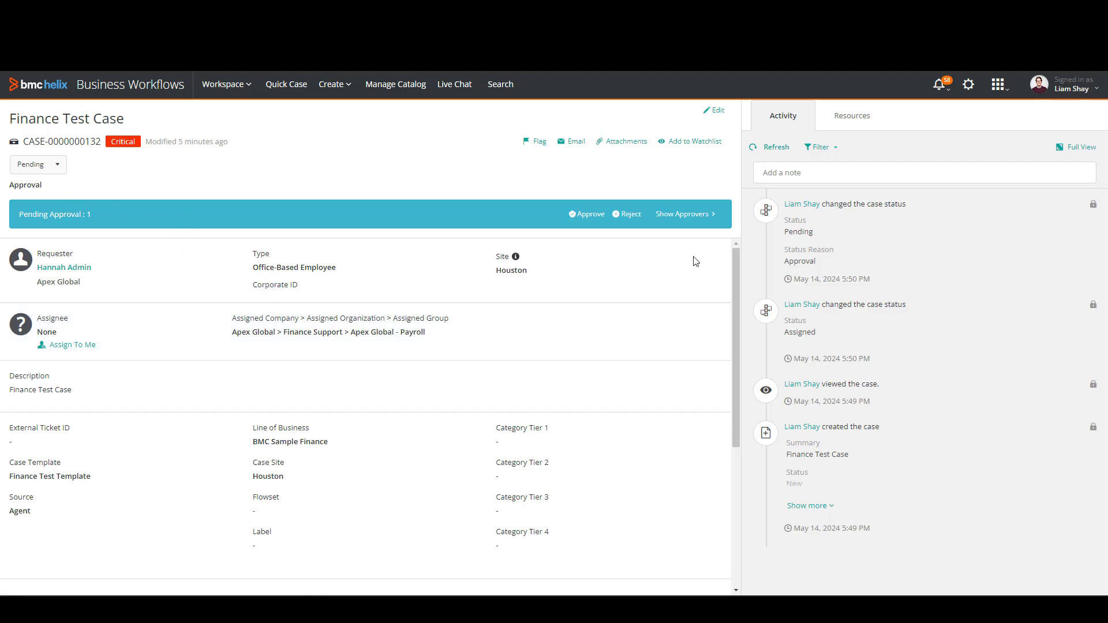
{"action": "left_click", "coordinate": [695, 218]}
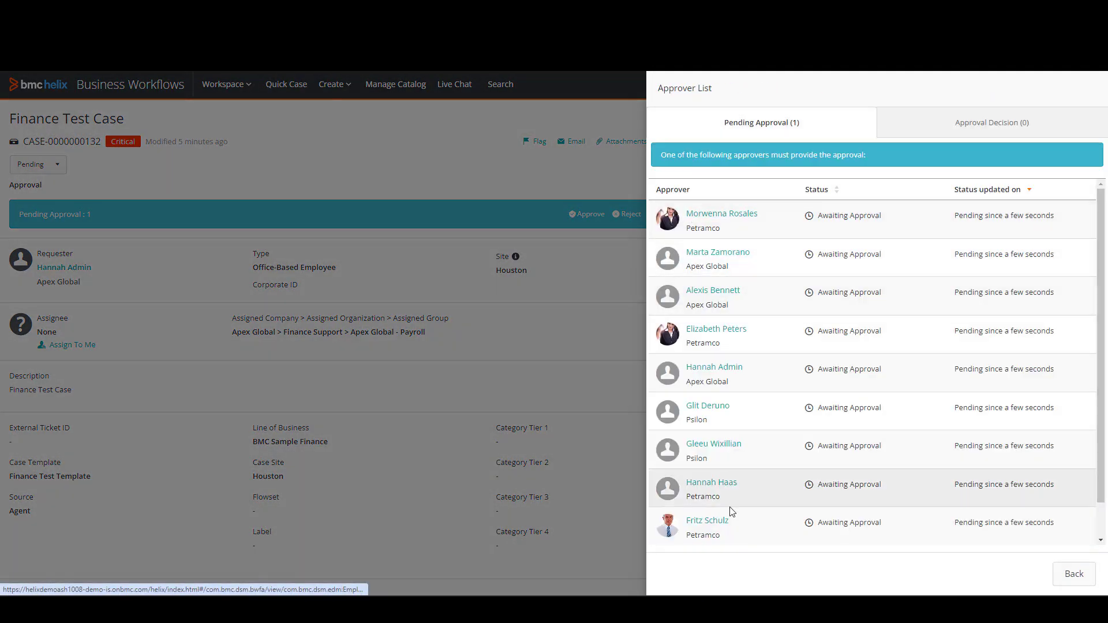
{"action": "scroll", "coordinate": [731, 507], "scroll_direction": "down", "scroll_amount": 1}
{"action": "scroll", "coordinate": [731, 502], "scroll_direction": "up", "scroll_amount": 1}
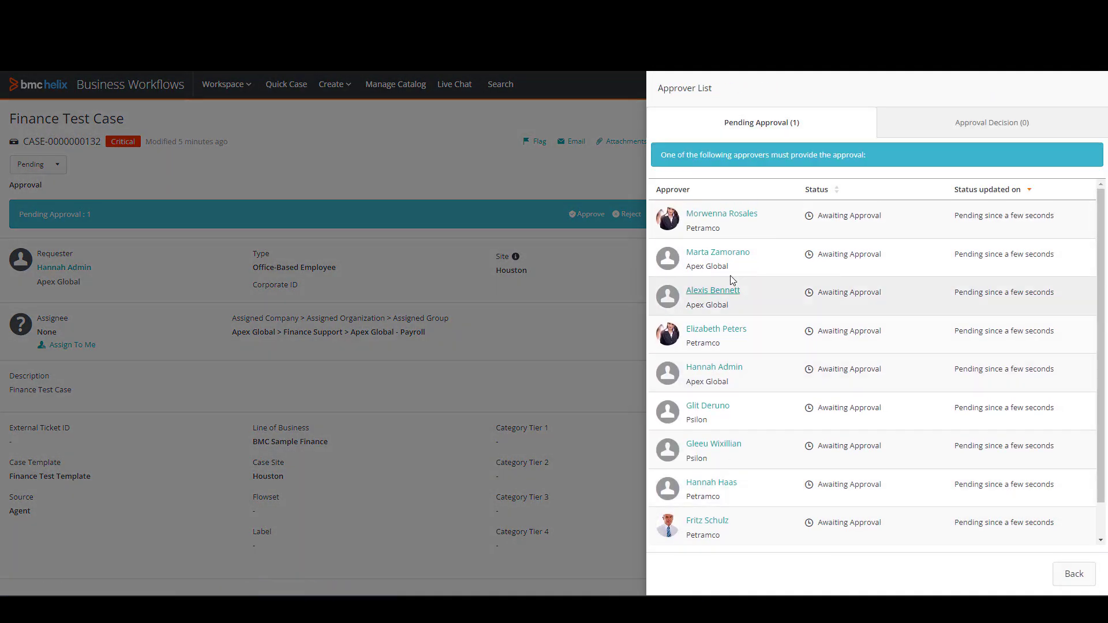
{"action": "left_click", "coordinate": [1064, 574]}
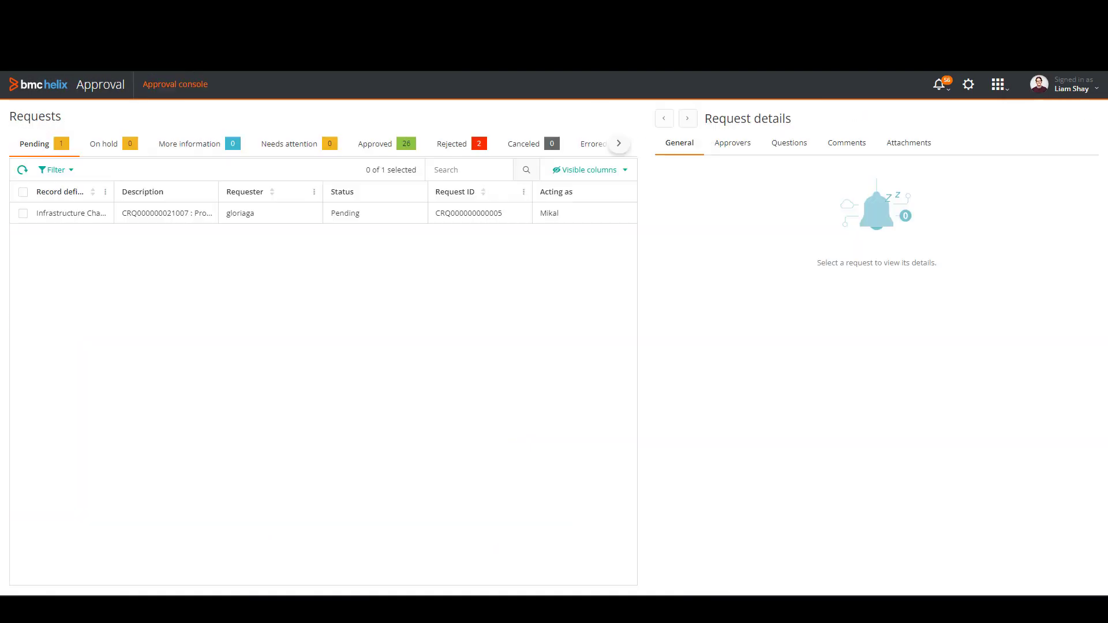
Step: Refresh the pending requests in the Approval console, check the Finance Test Case request's approvers and approve it without a justification reason
{"action": "left_click", "coordinate": [22, 170]}
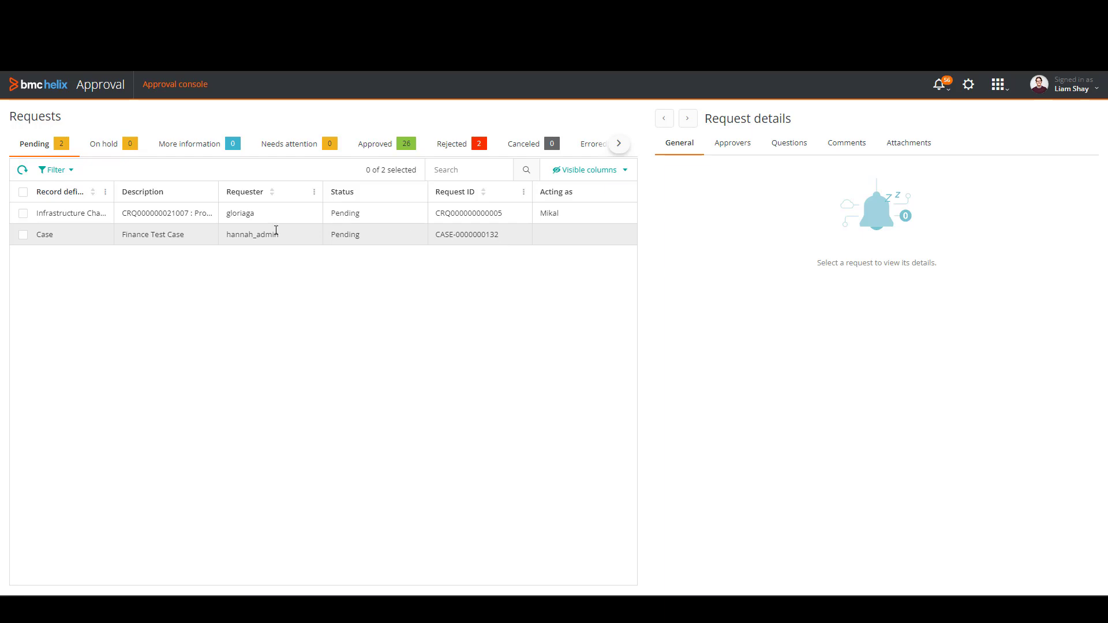
{"action": "left_click", "coordinate": [23, 236]}
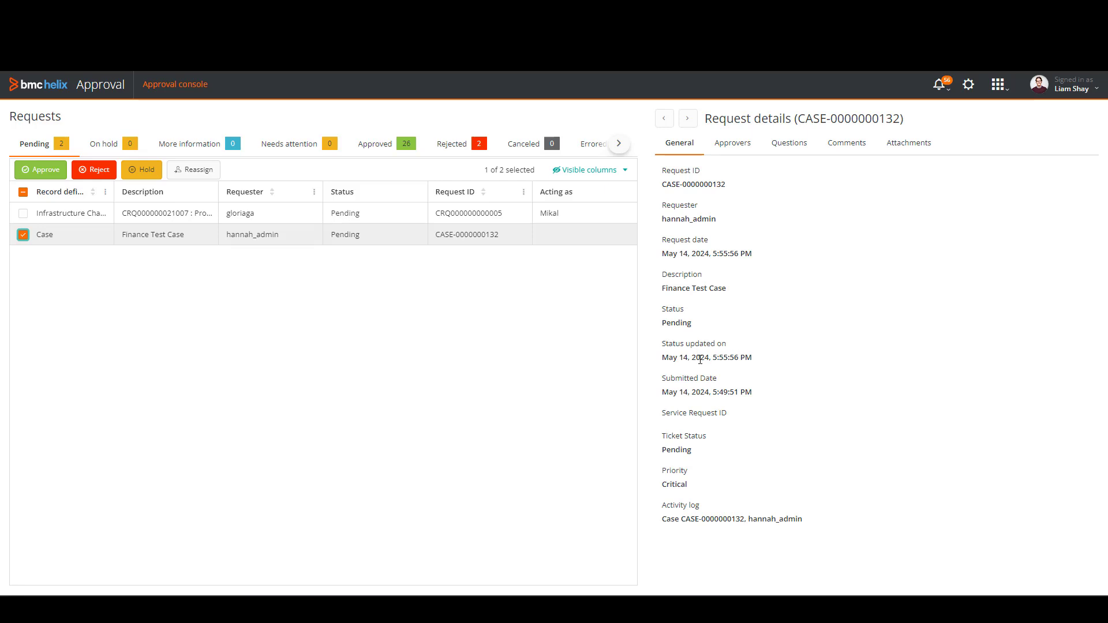
{"action": "left_click", "coordinate": [736, 145]}
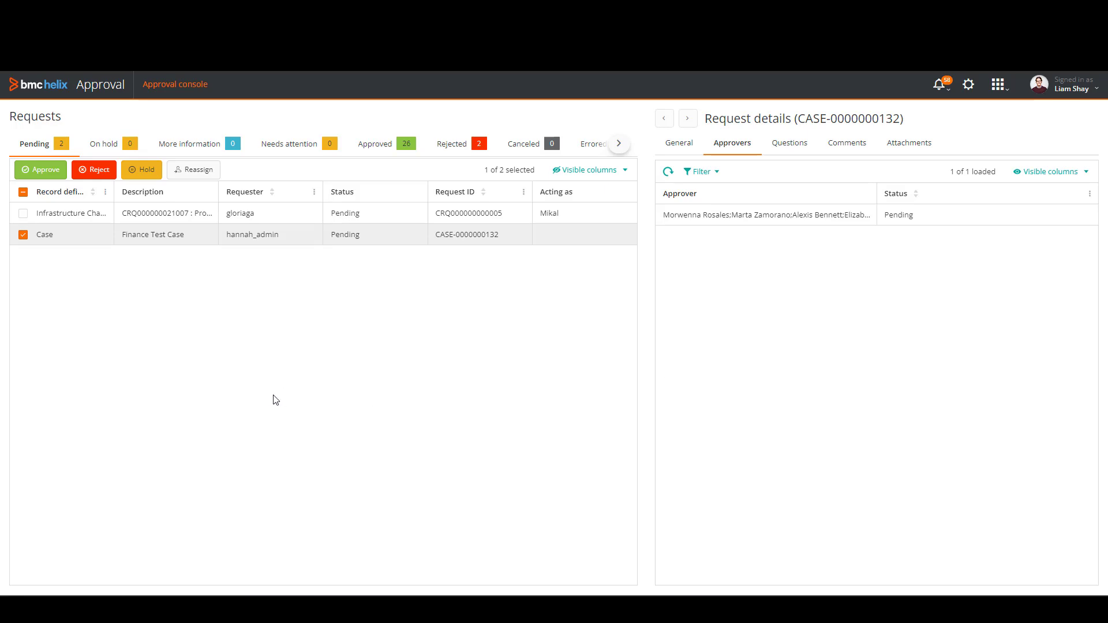
{"action": "left_click", "coordinate": [47, 173]}
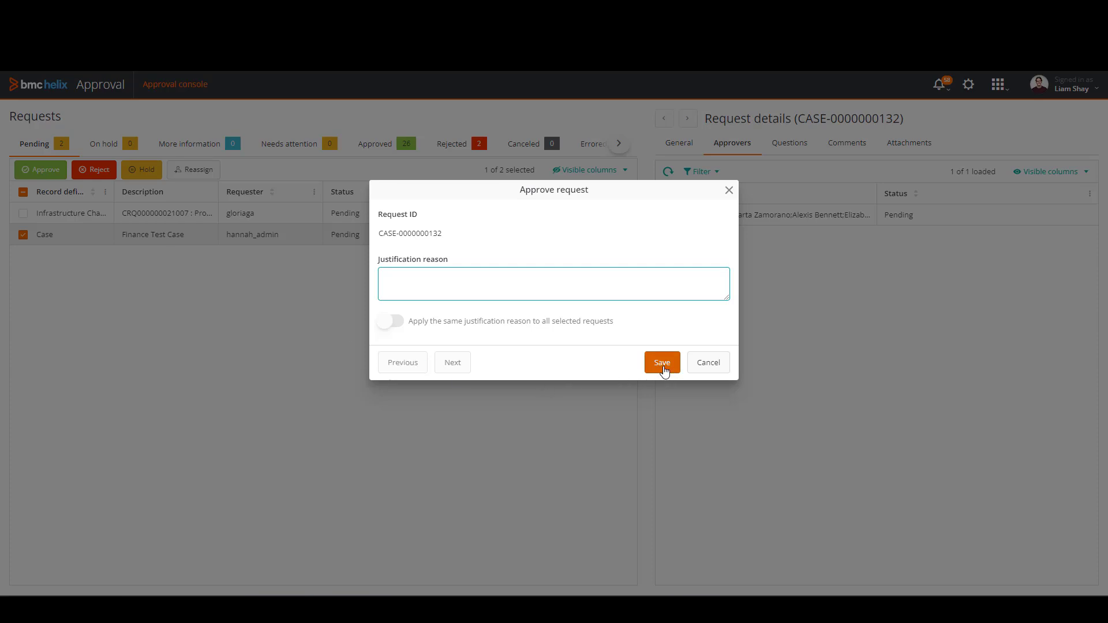
{"action": "left_click", "coordinate": [663, 363]}
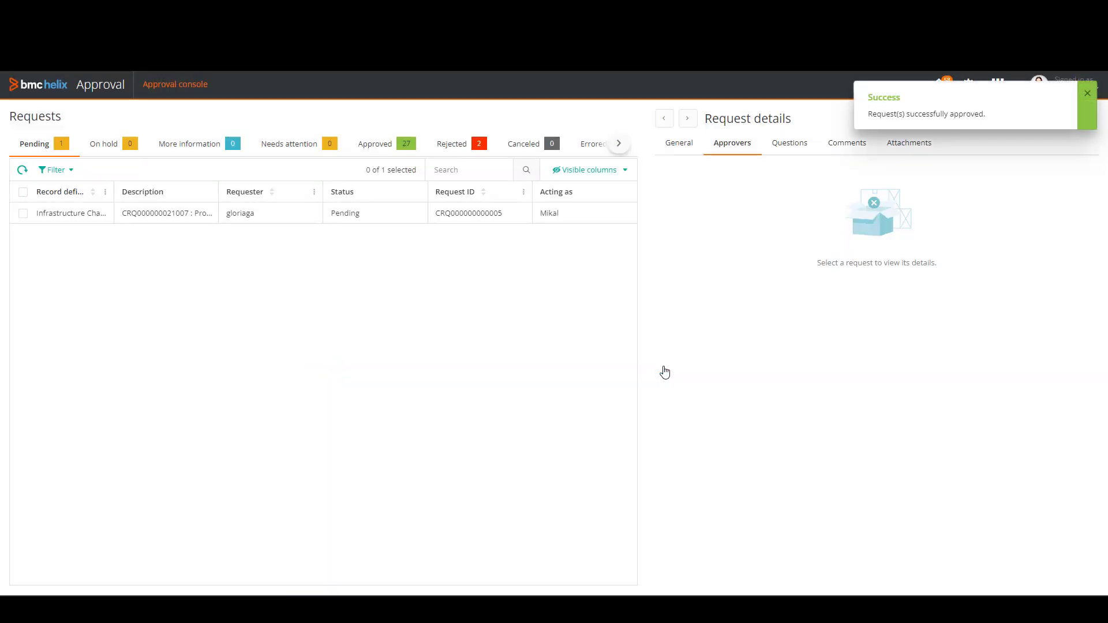
Step: Refresh the pending approval requests and reload the Finance Test Case in Business Workflows
{"action": "left_click", "coordinate": [23, 171]}
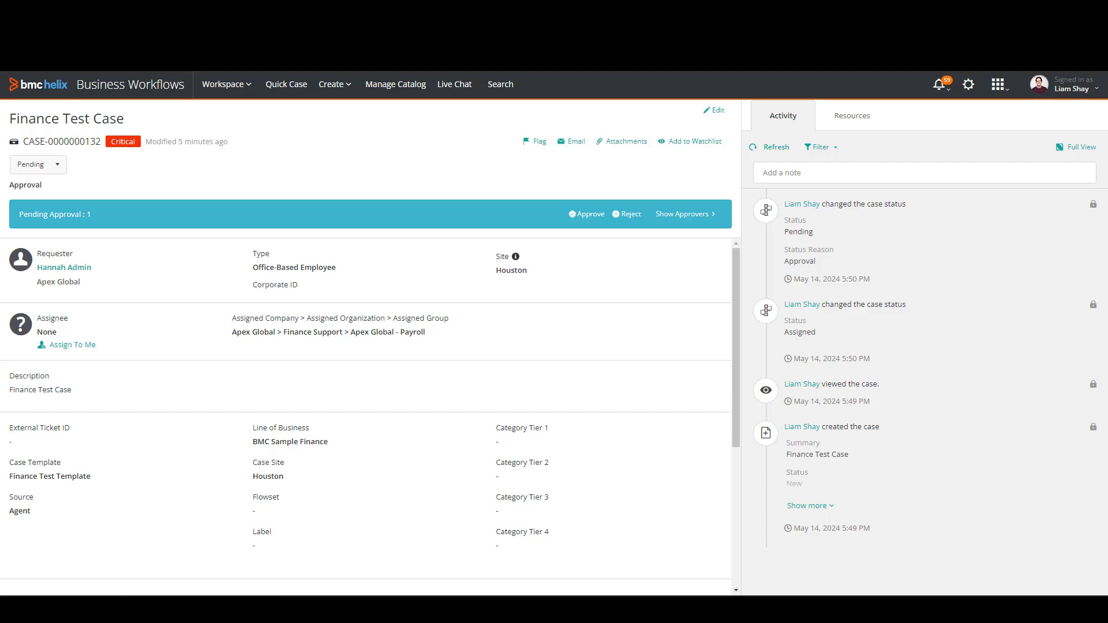
{"action": "key", "text": "F5"}
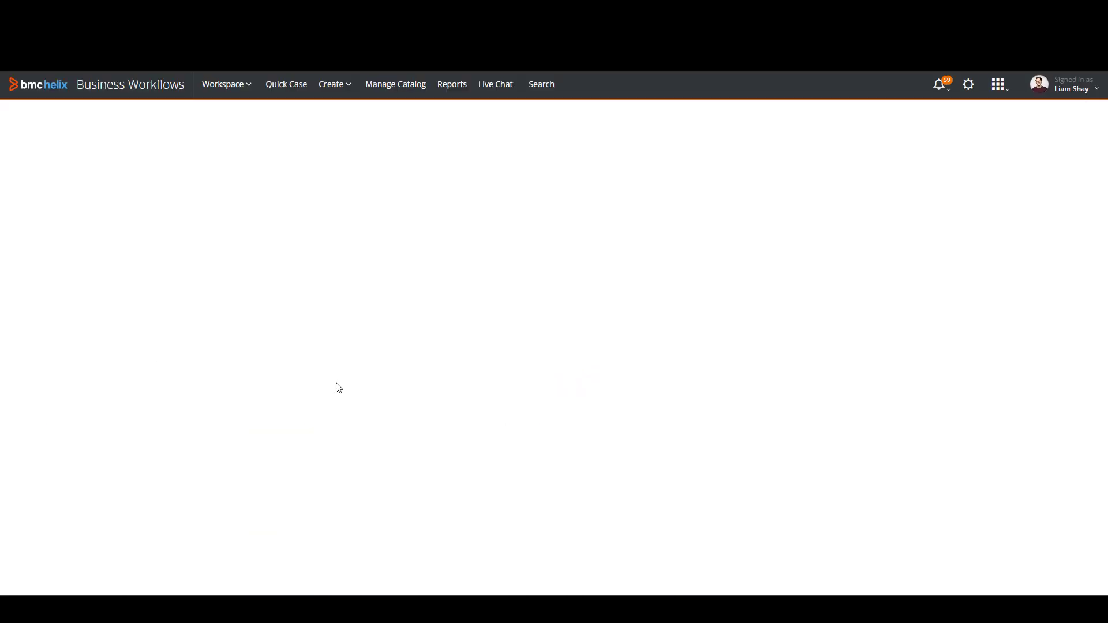